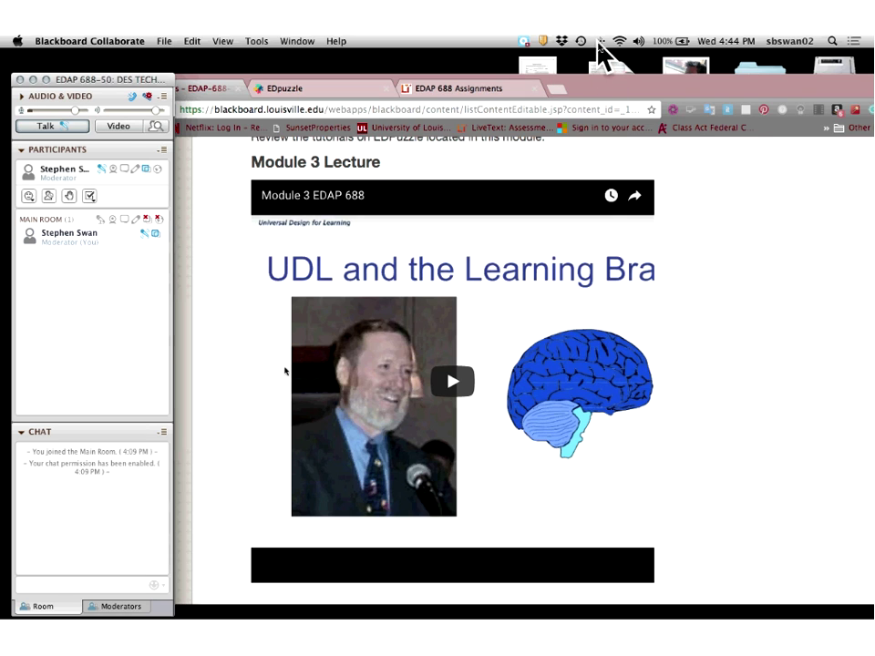
Check the Bluetooth connection and volume indicators.
click(599, 42)
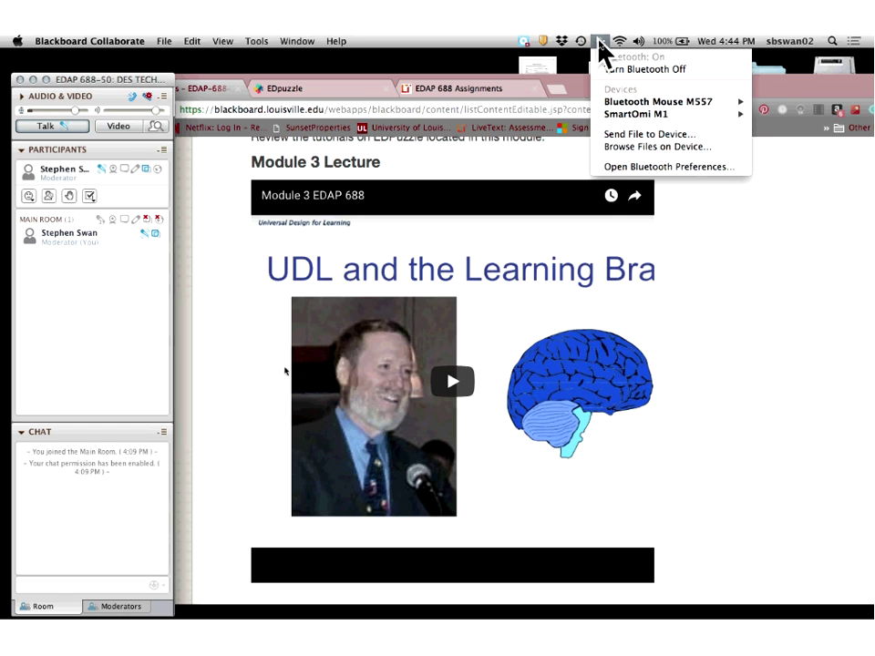
mouse_move(641, 41)
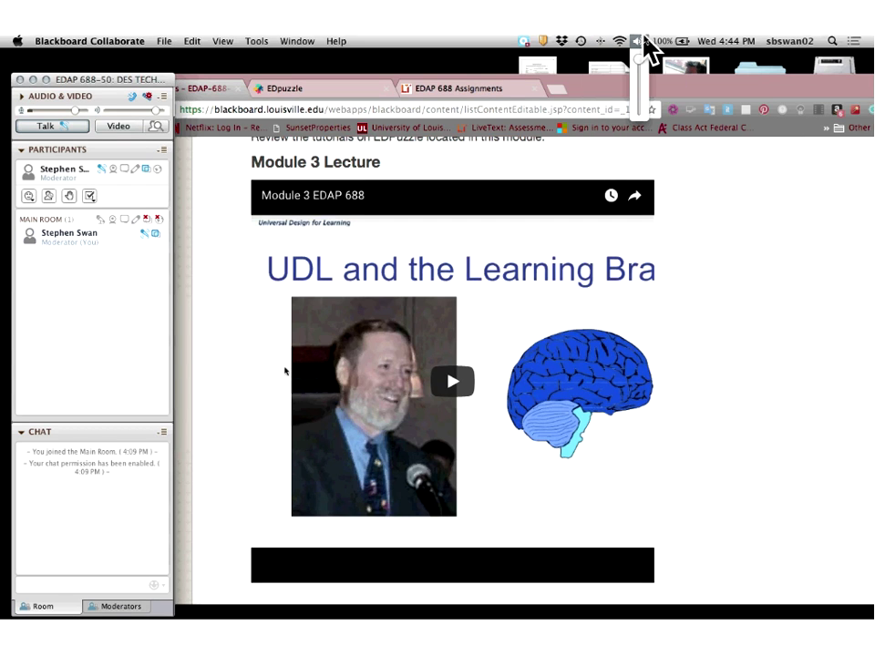
click(7, 68)
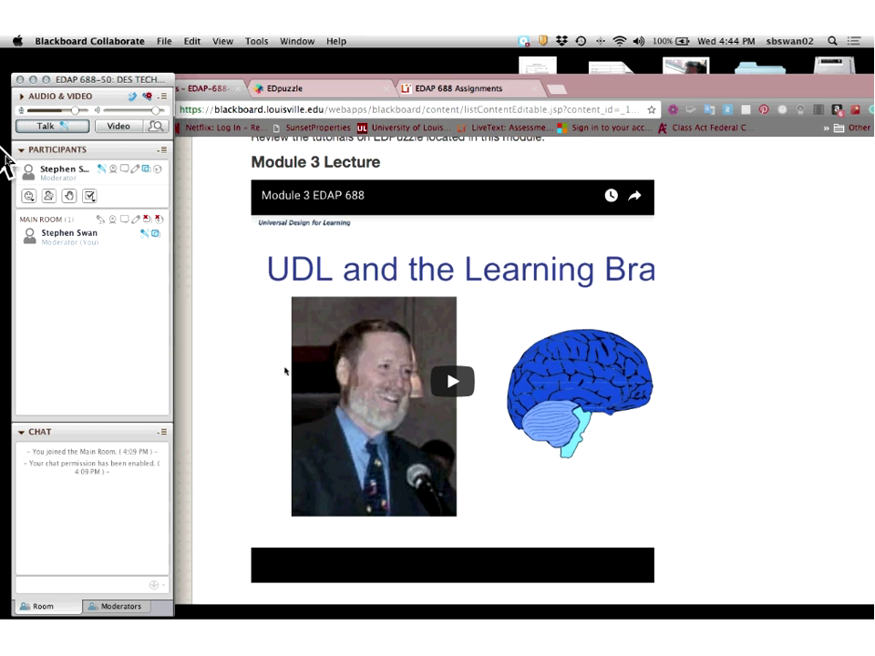
Set the Collaborate participant status to the check mark and browse the Tools menu.
click(89, 195)
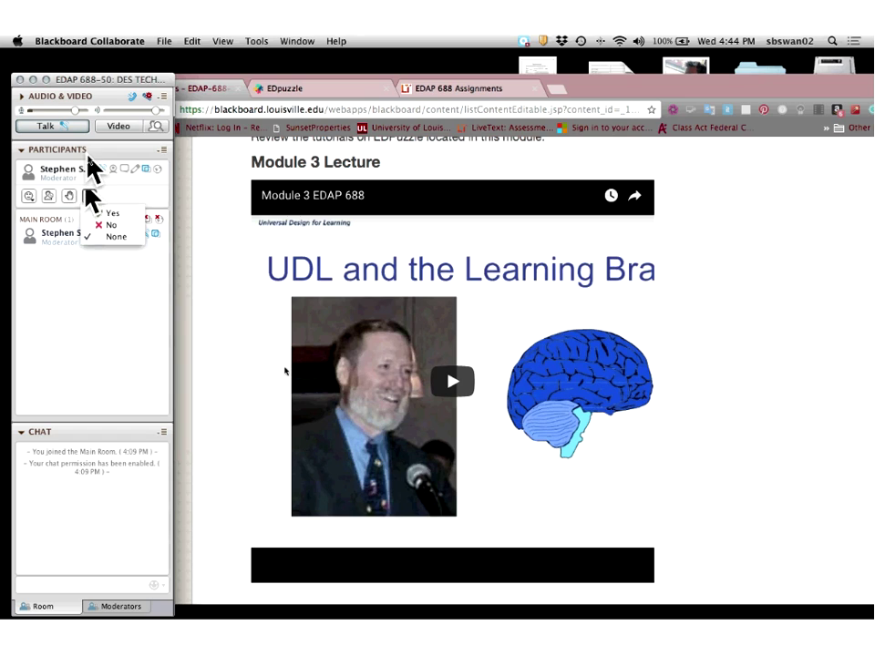
click(255, 43)
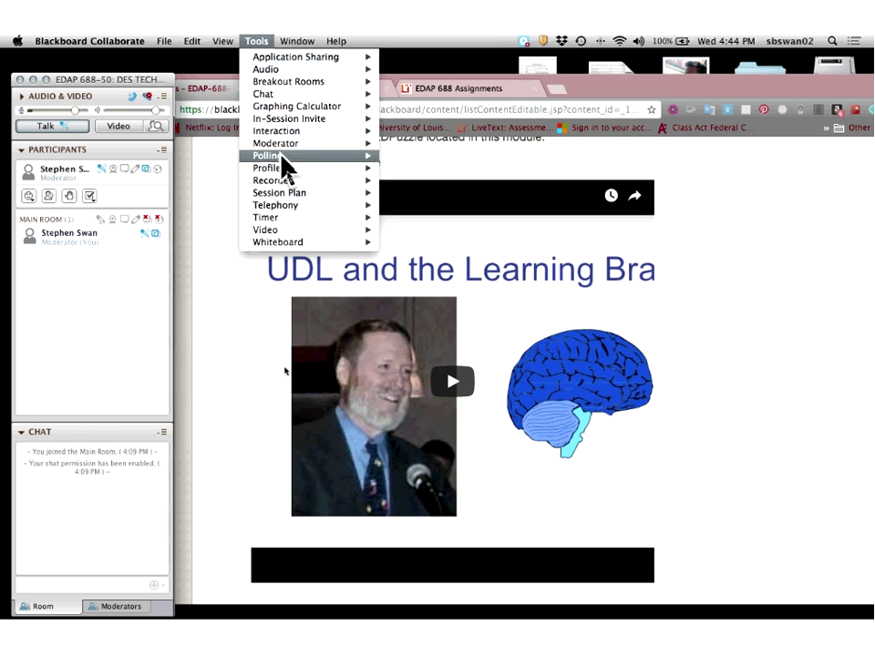
mouse_move(288, 171)
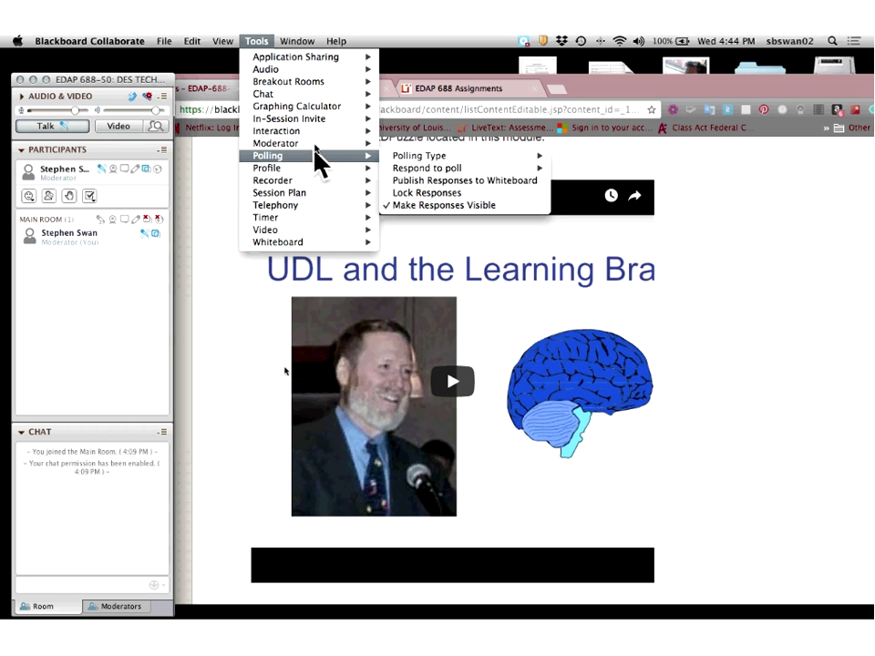
mouse_move(310, 130)
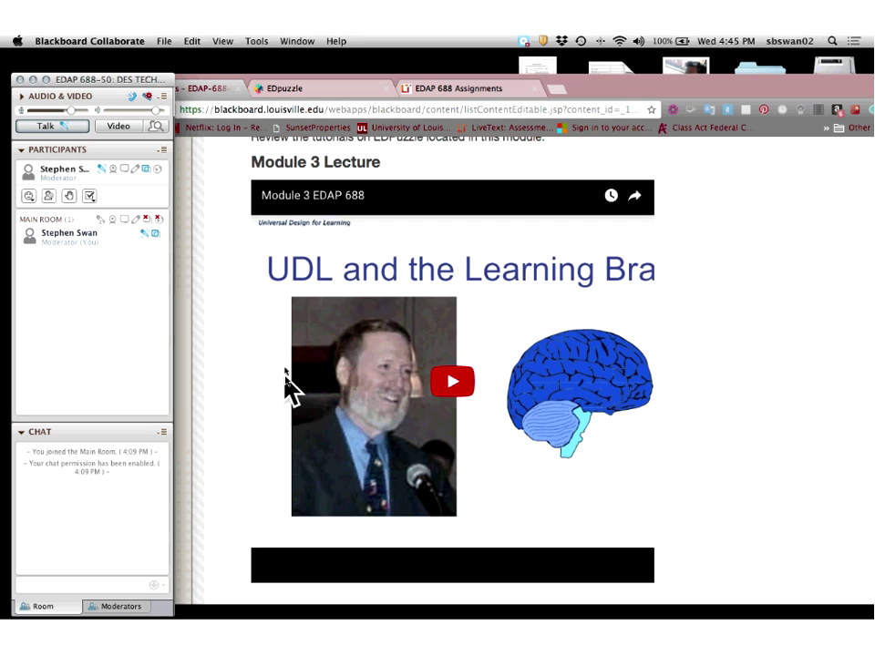
Bring up the Blackboard Course Modules page and scroll to the HAT EDAP 688 assignment and back.
click(286, 371)
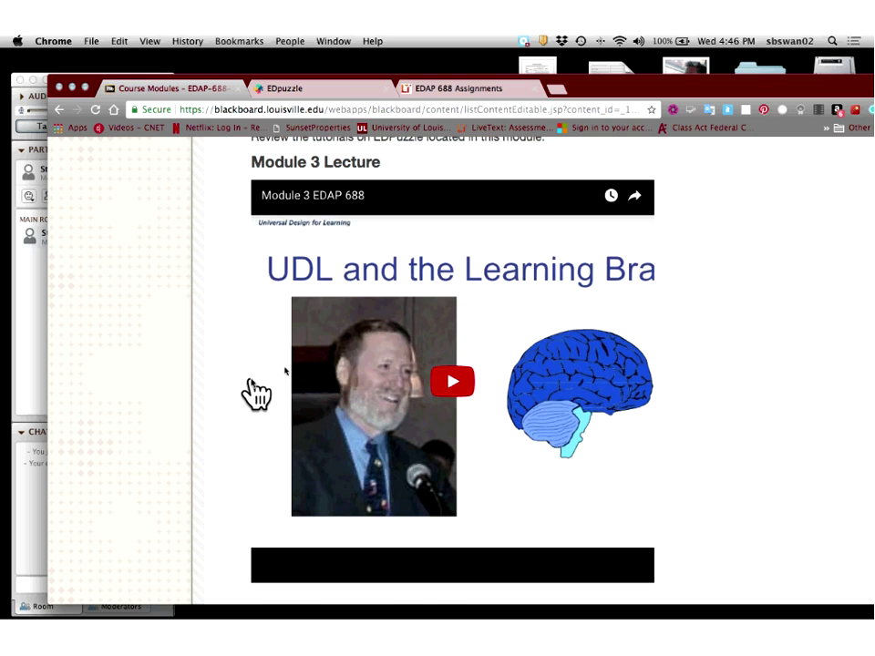
scroll(256, 394, down, 3)
scroll(256, 394, up, 4)
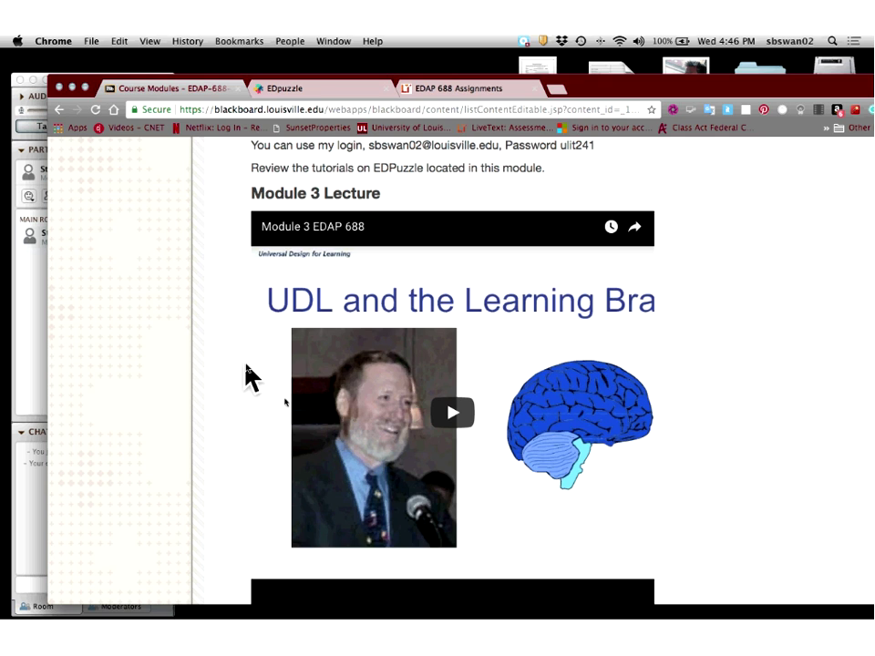
scroll(248, 366, down, 5)
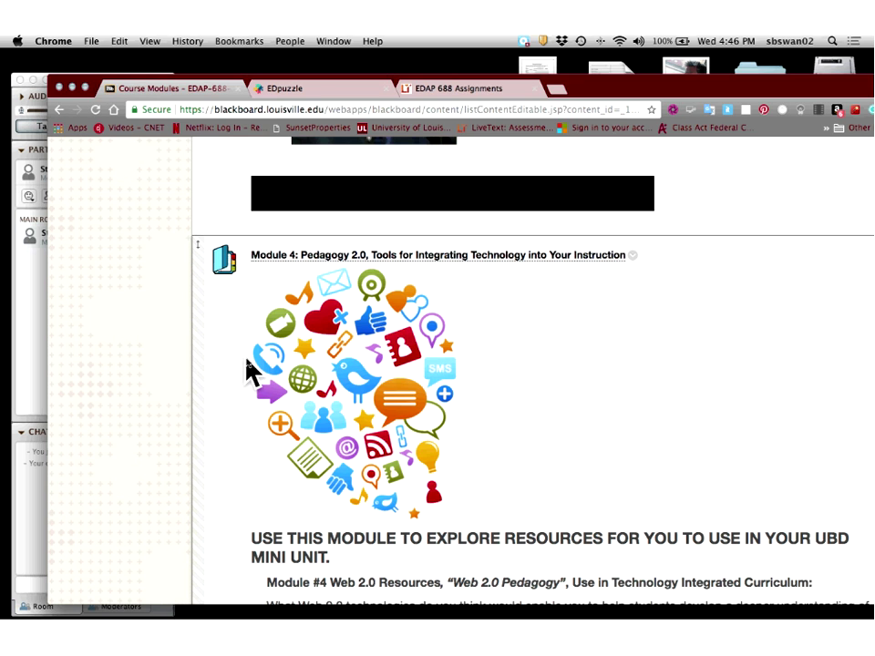
scroll(246, 360, down, 2)
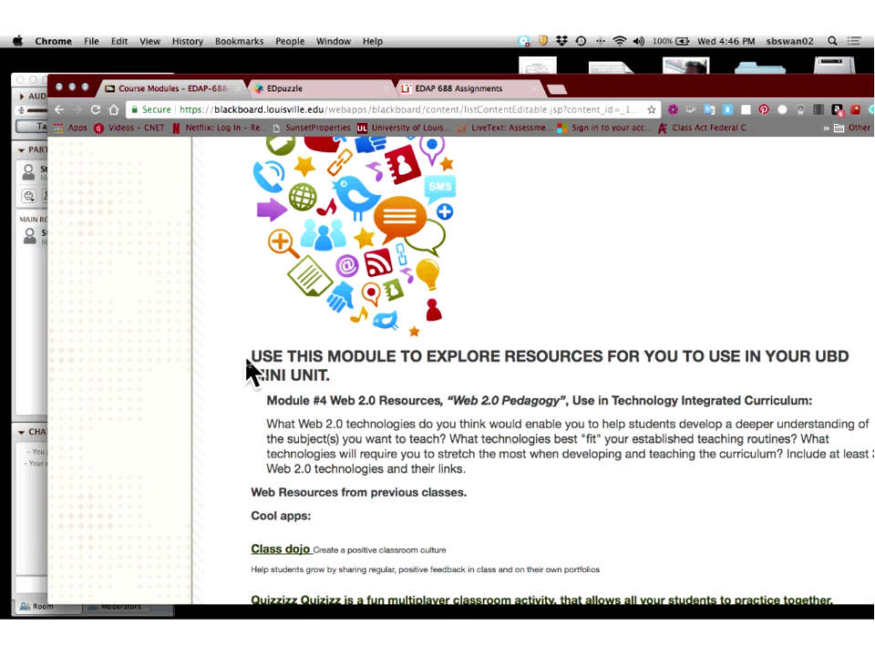
scroll(248, 369, down, 8)
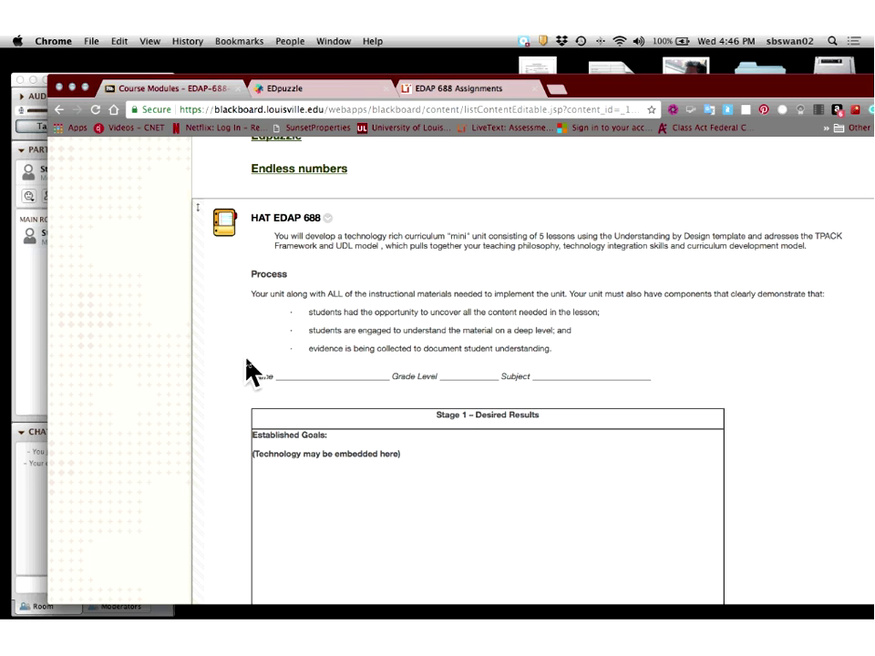
scroll(247, 360, up, 1)
scroll(247, 369, up, 15)
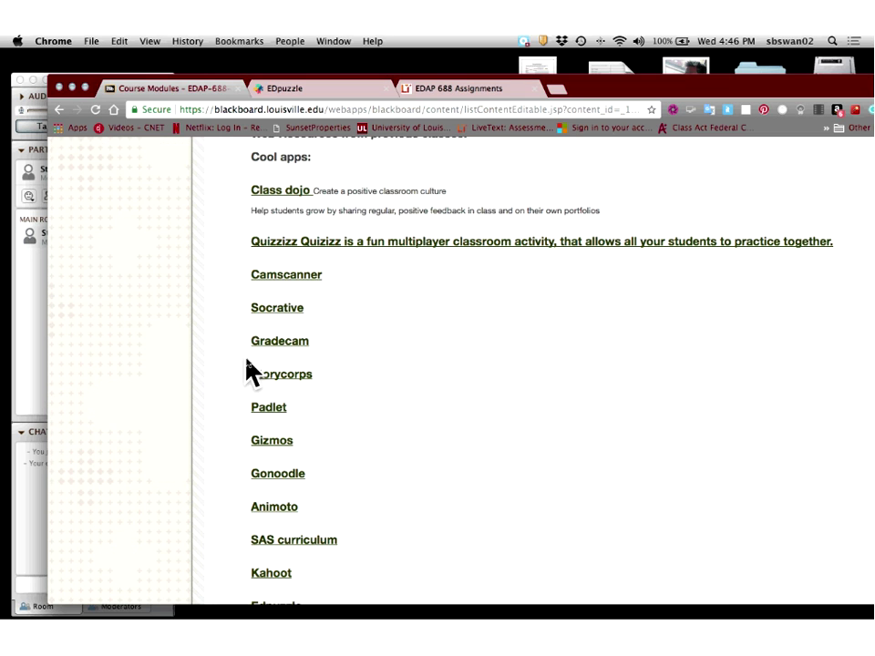
scroll(247, 370, up, 10)
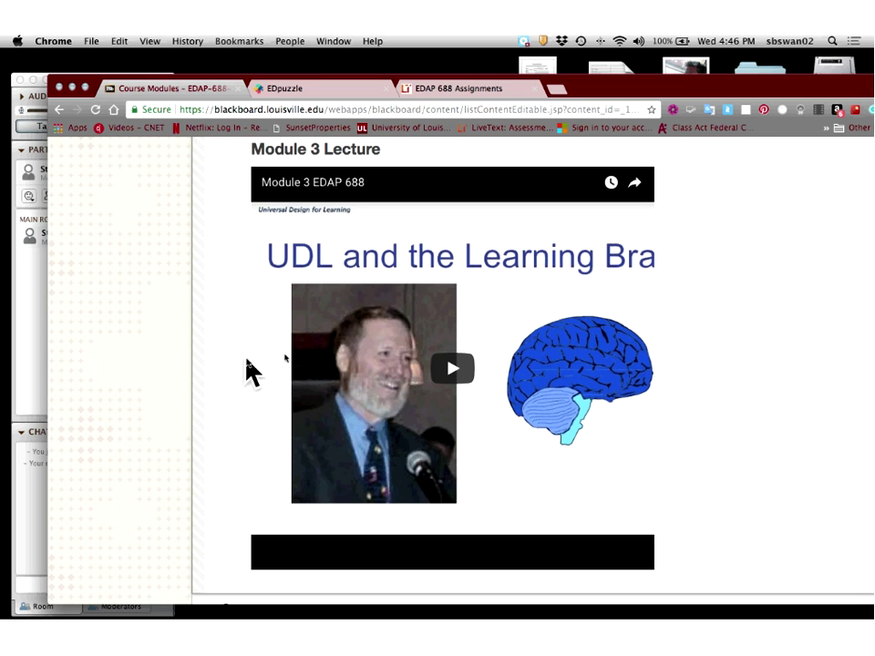
Go to EDpuzzle My Content and choose New video from the Create menu.
click(291, 90)
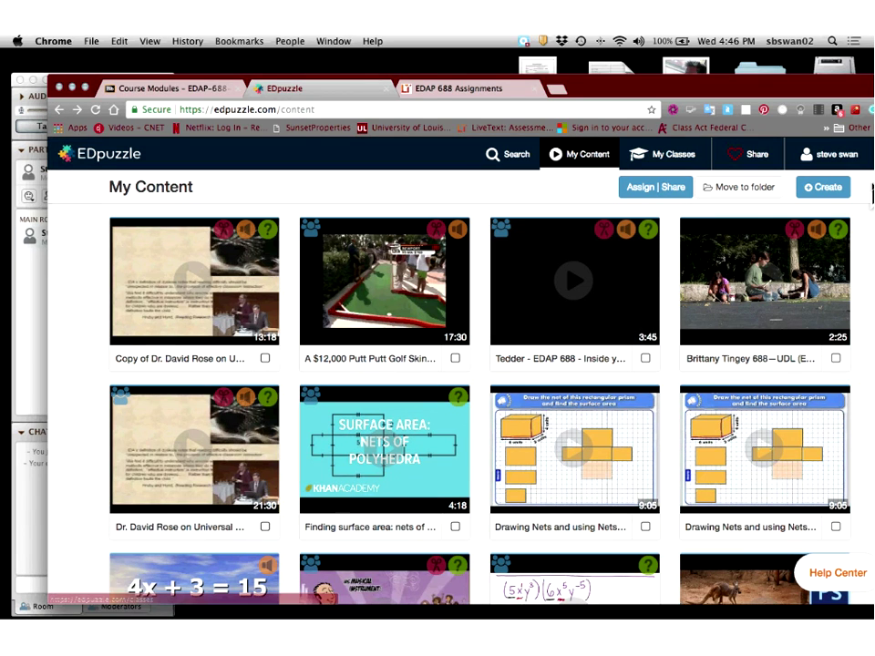
click(806, 189)
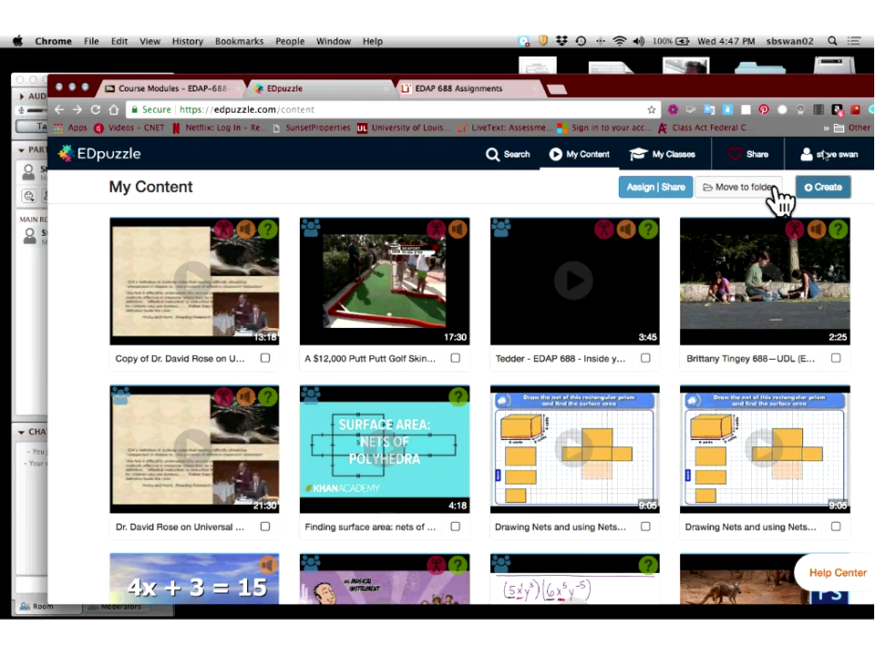
mouse_move(825, 192)
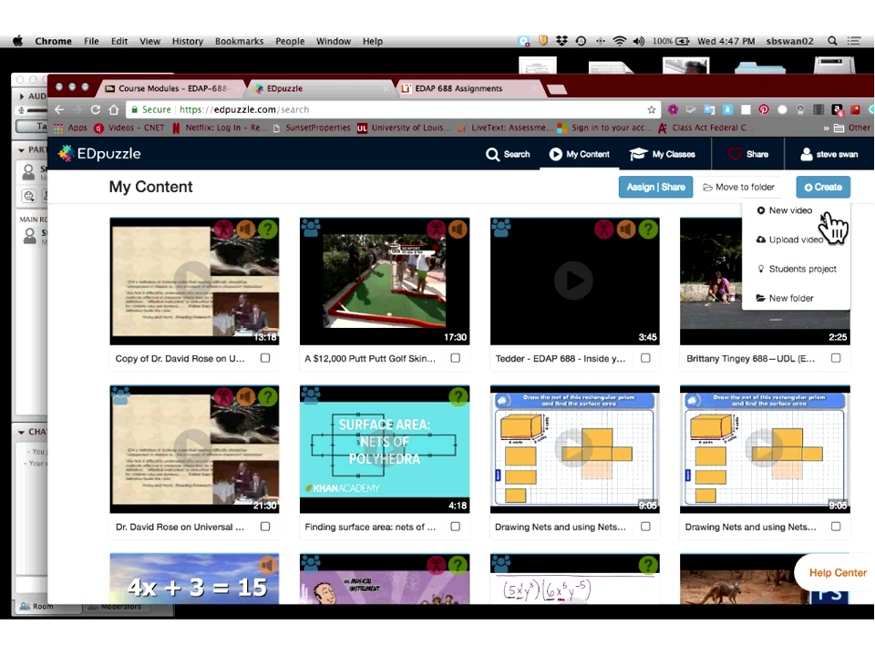
click(826, 216)
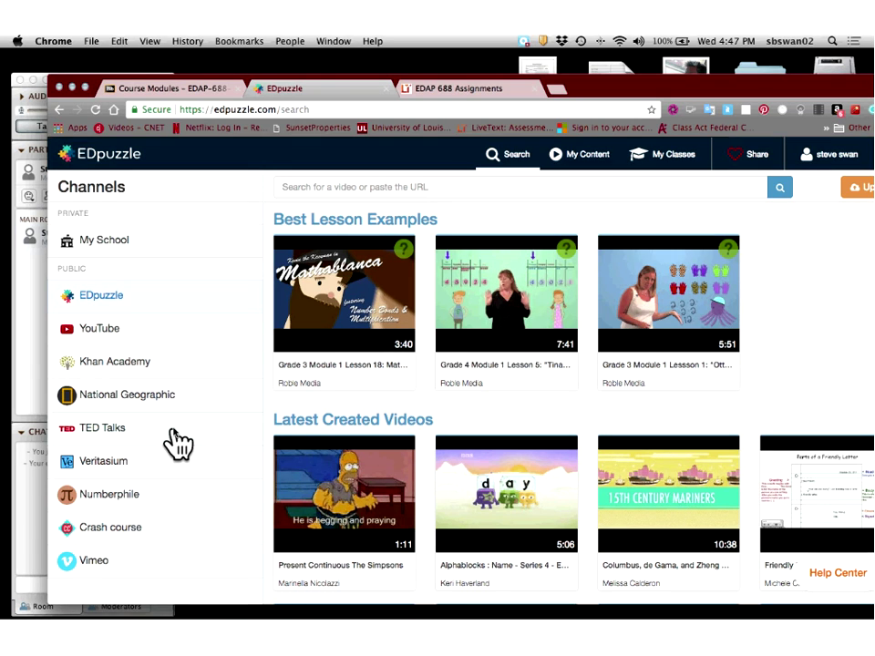
Choose YouTube as the channel to search videos from.
scroll(177, 443, down, 1)
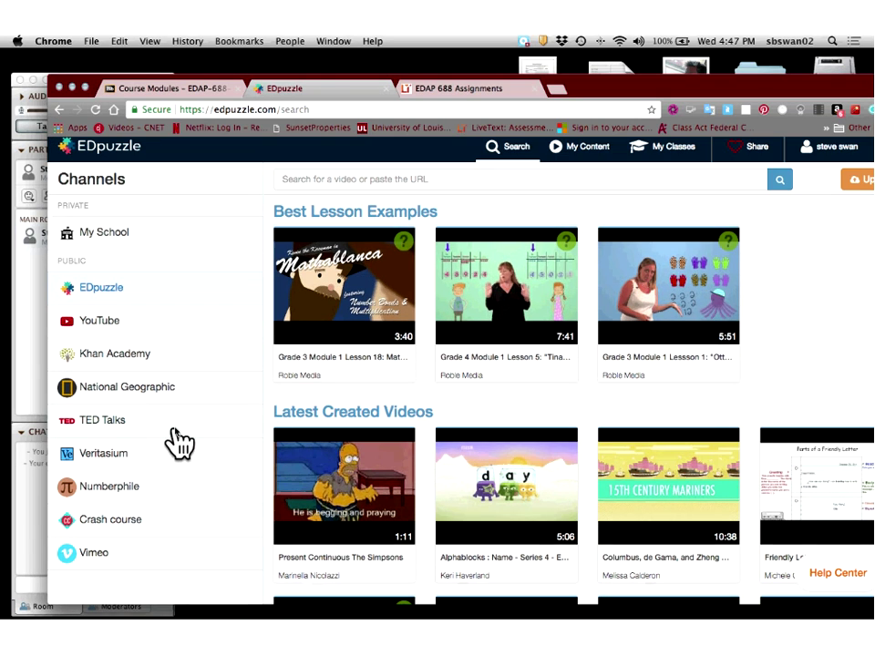
scroll(177, 444, up, 1)
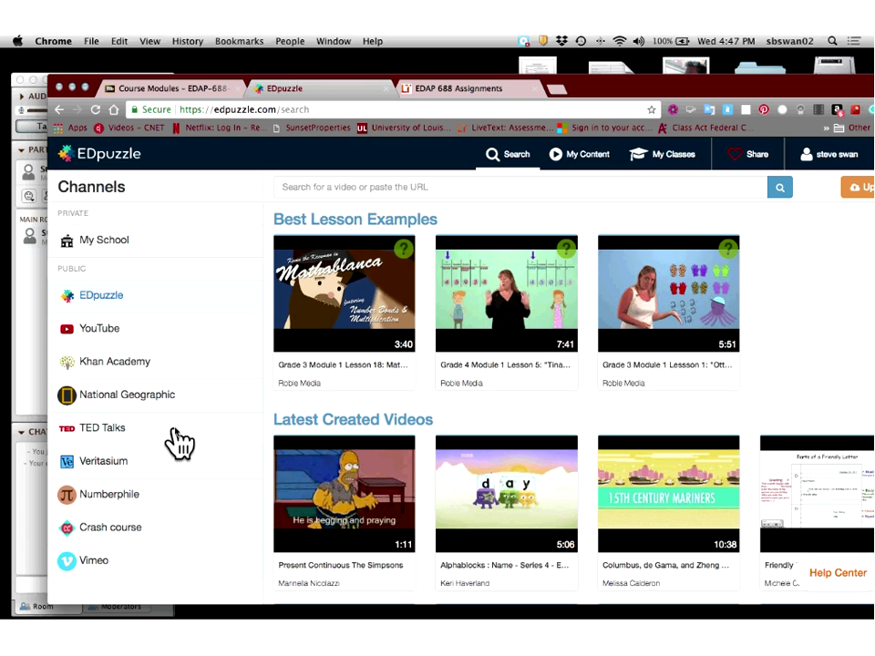
click(128, 331)
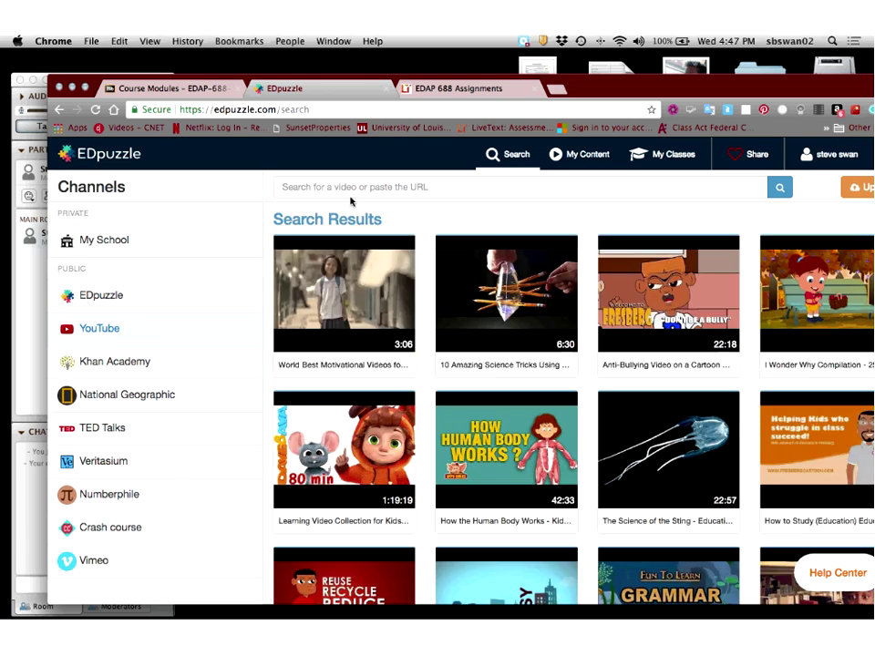
Search YouTube for 'UDL' and browse the results, including UDL At A Glance.
click(347, 192)
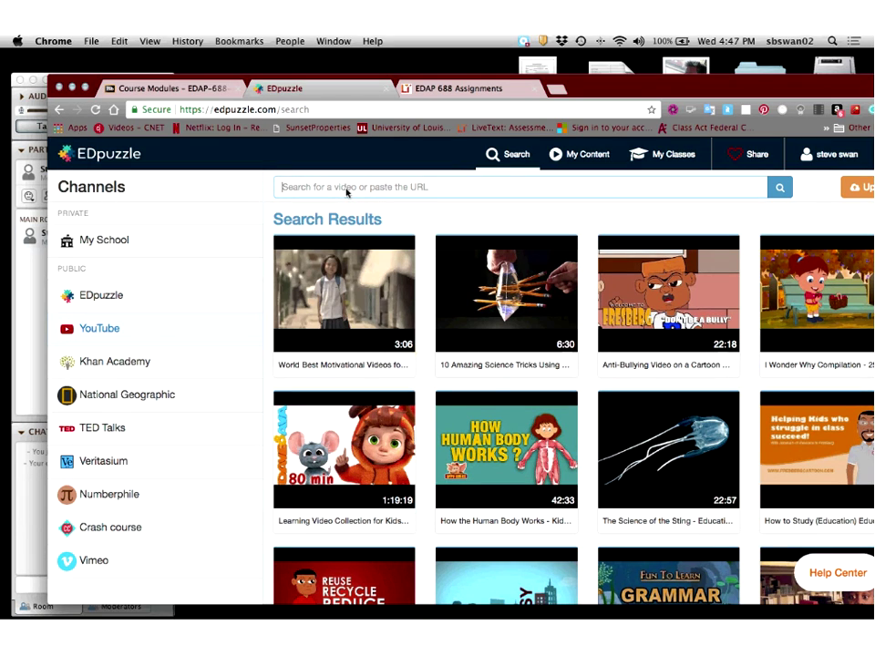
text(UD)
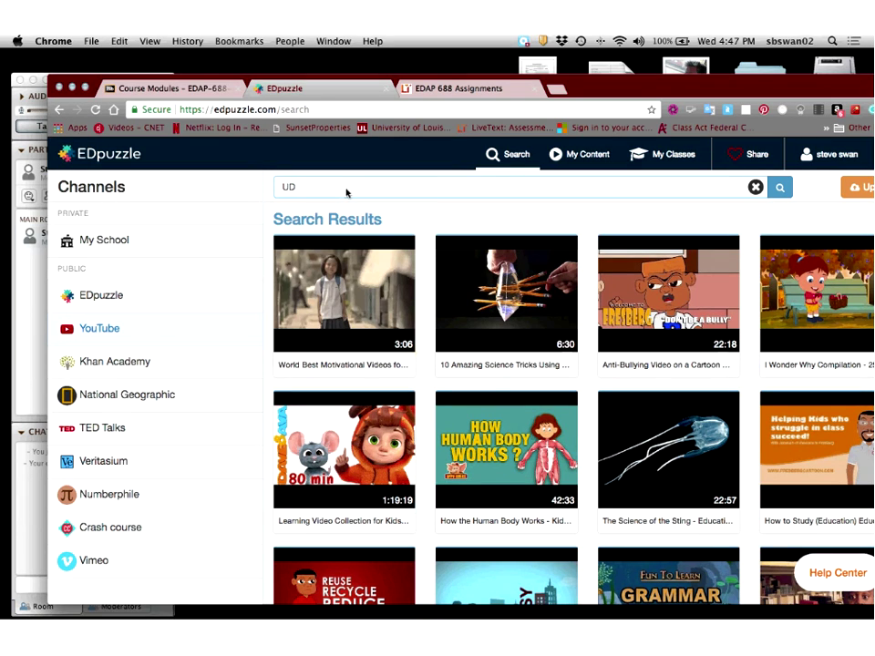
text(L)
key(Return)
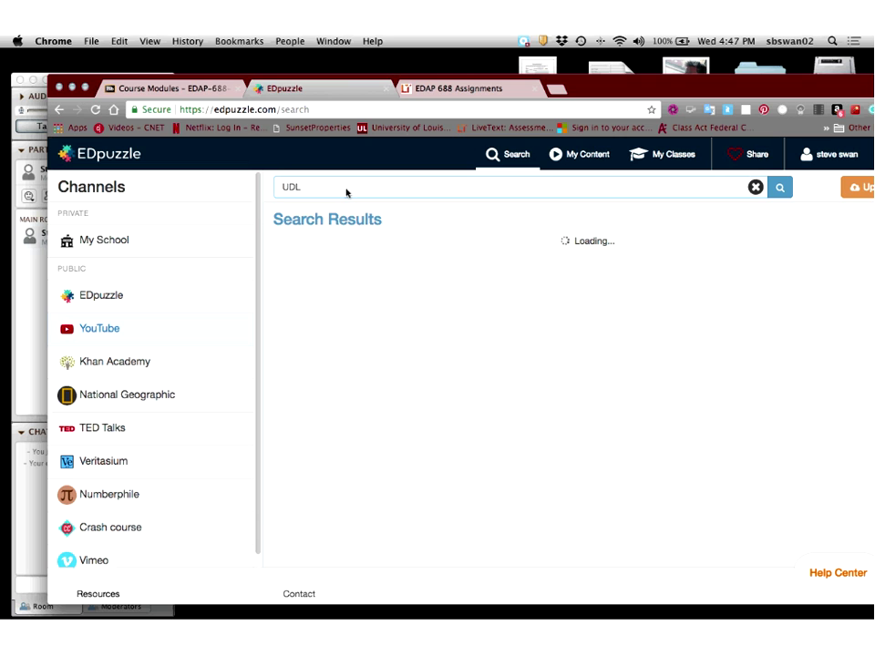
mouse_move(357, 407)
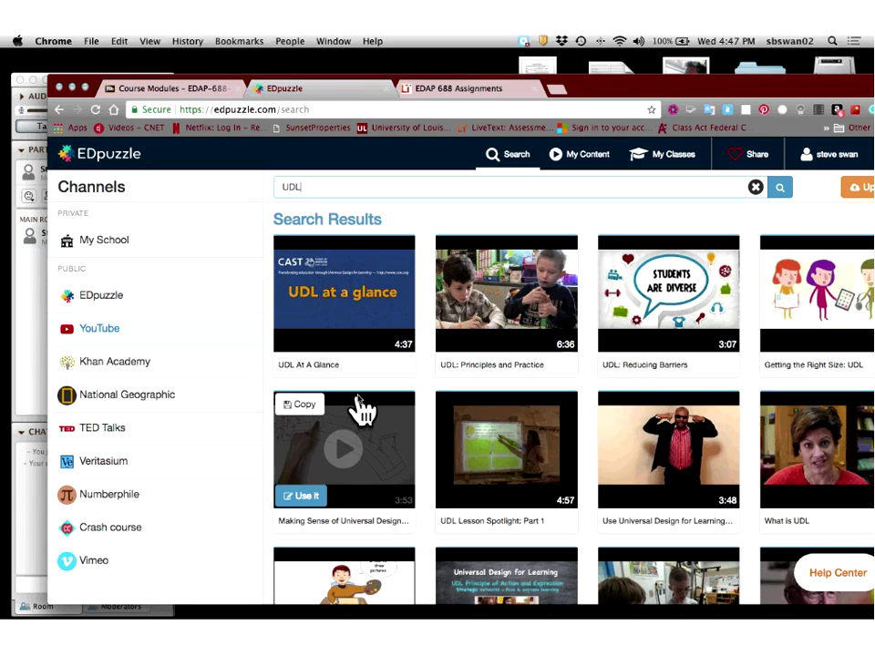
scroll(360, 406, down, 5)
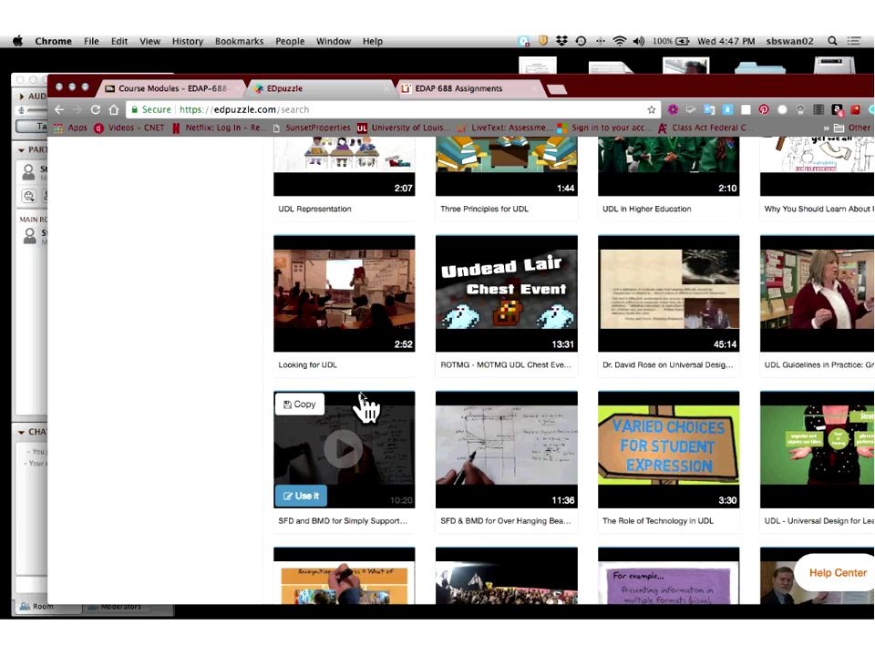
scroll(366, 410, up, 1)
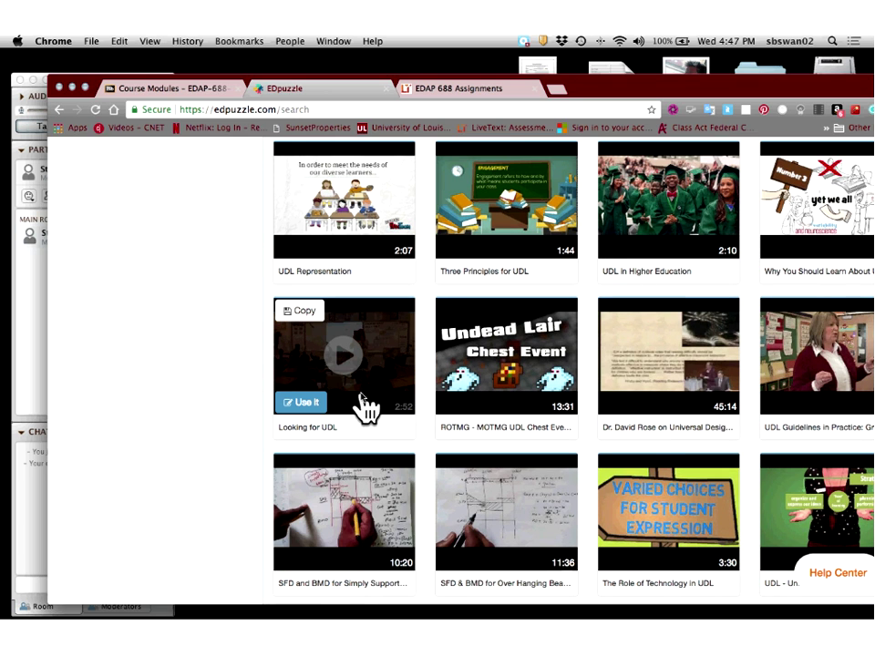
scroll(365, 410, up, 5)
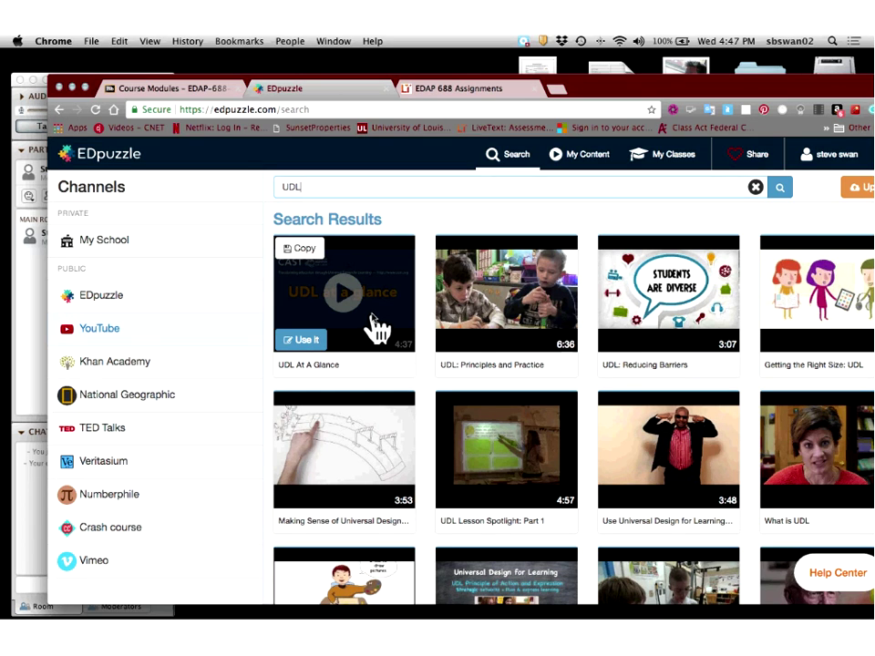
click(286, 339)
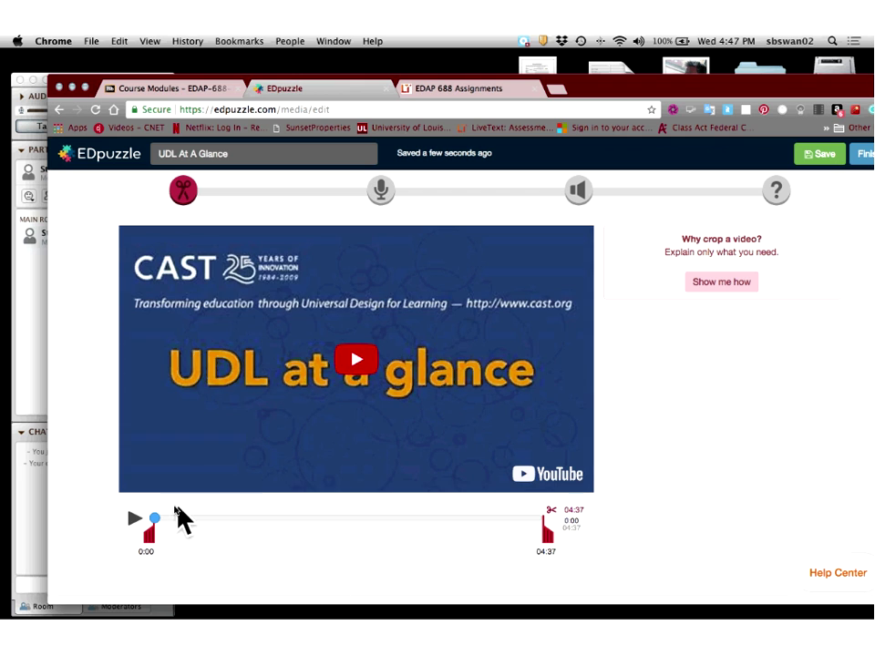
click(131, 520)
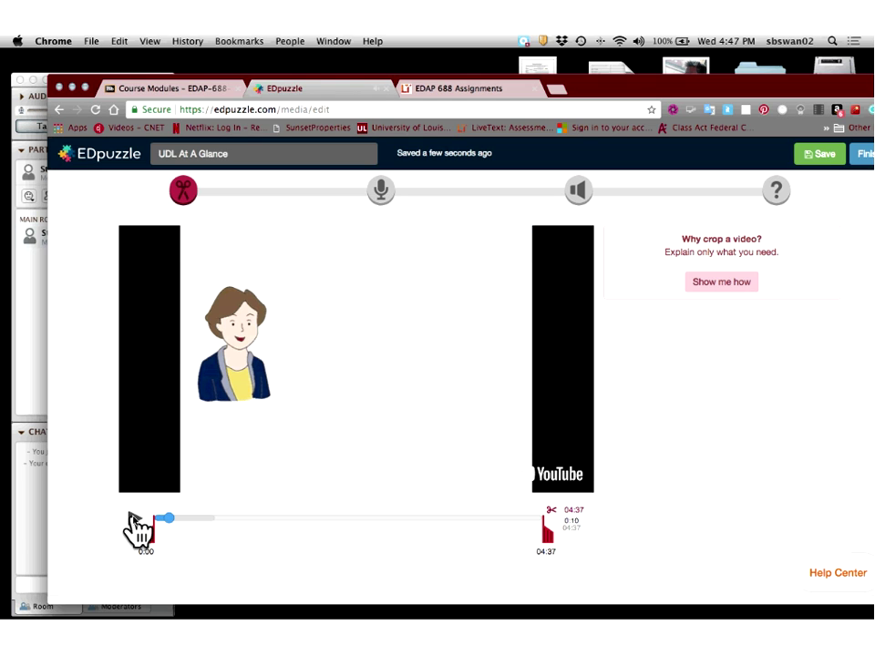
click(133, 519)
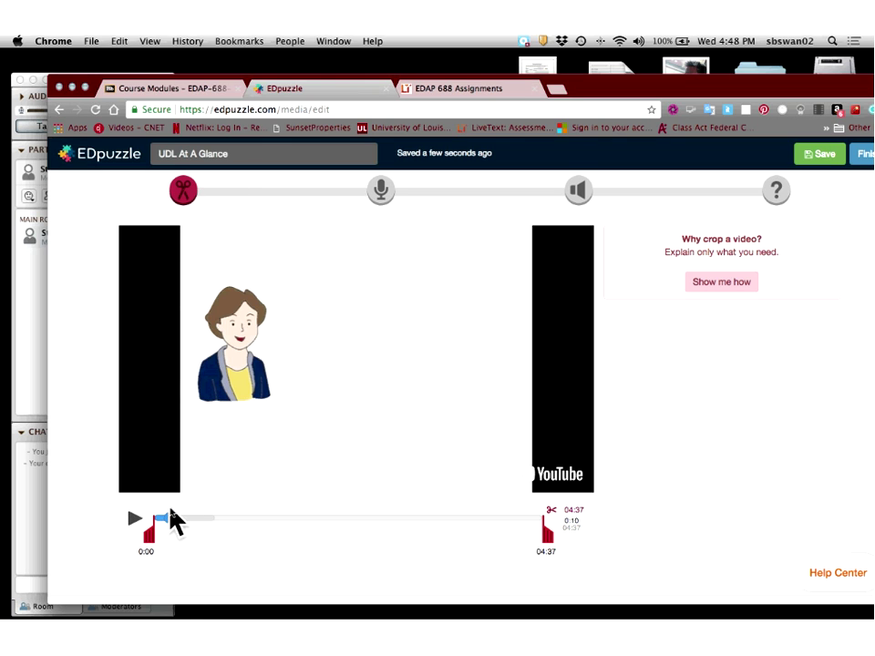
drag(170, 518, 273, 520)
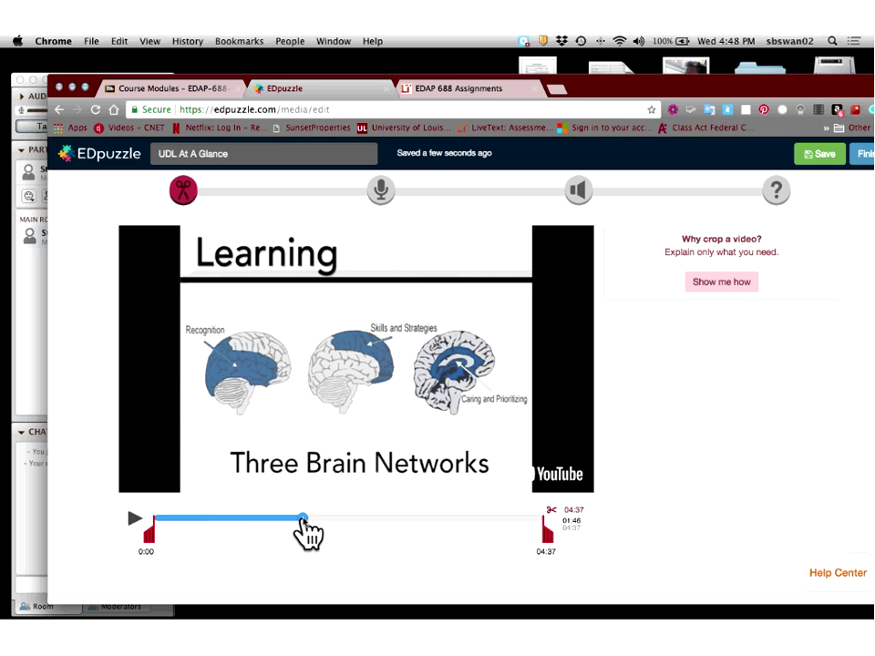
drag(306, 534, 271, 522)
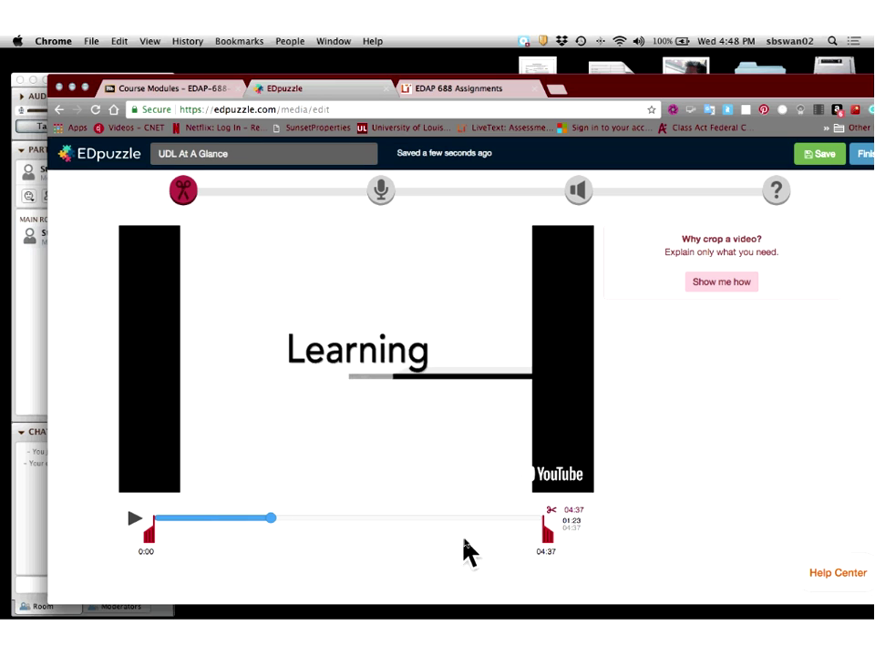
mouse_move(557, 547)
mouse_down()
mouse_move(522, 538)
mouse_move(504, 550)
mouse_move(544, 536)
mouse_up()
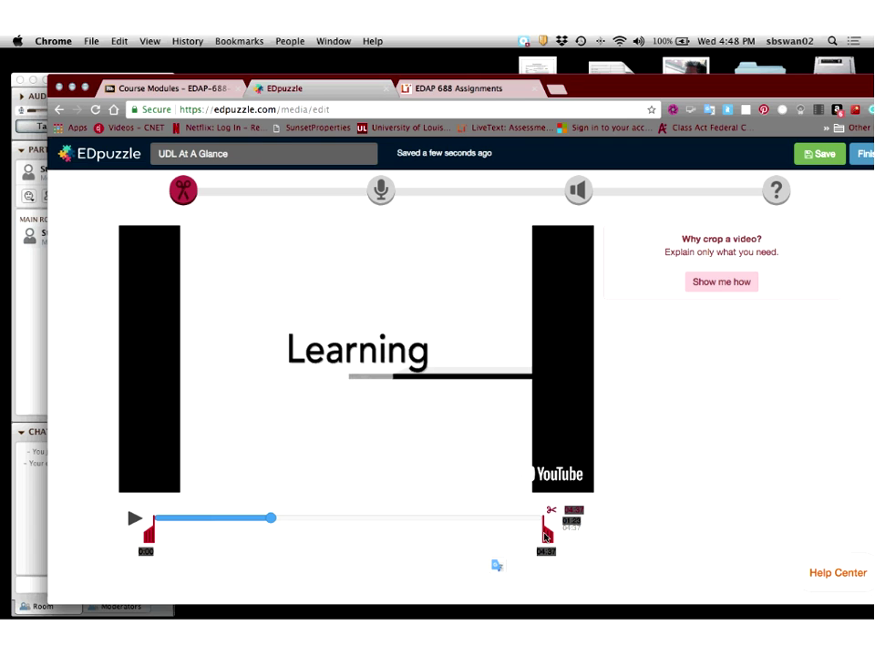
Move the clip's start marker to 01:21 and pull the end marker inward.
click(544, 536)
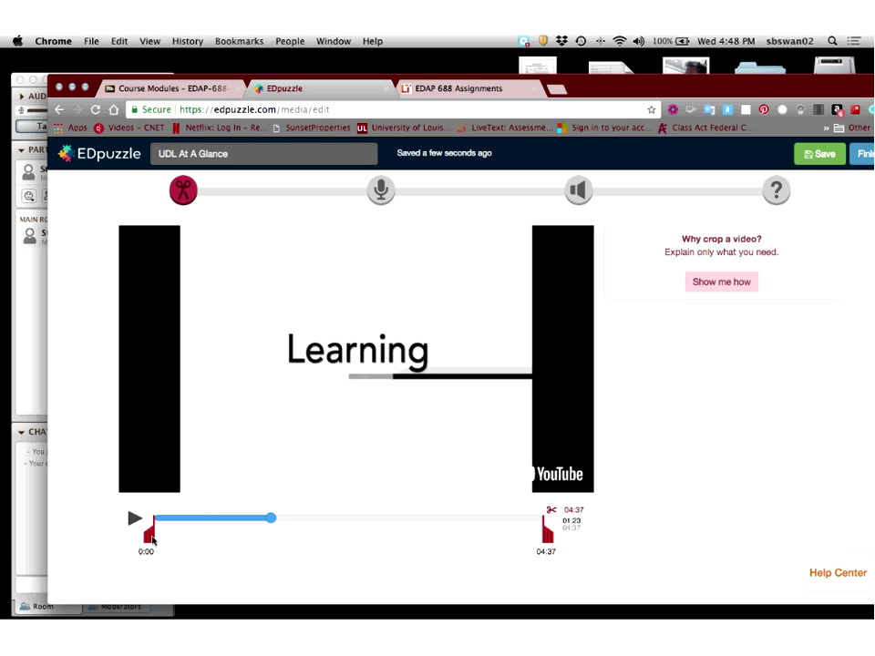
drag(152, 539, 265, 547)
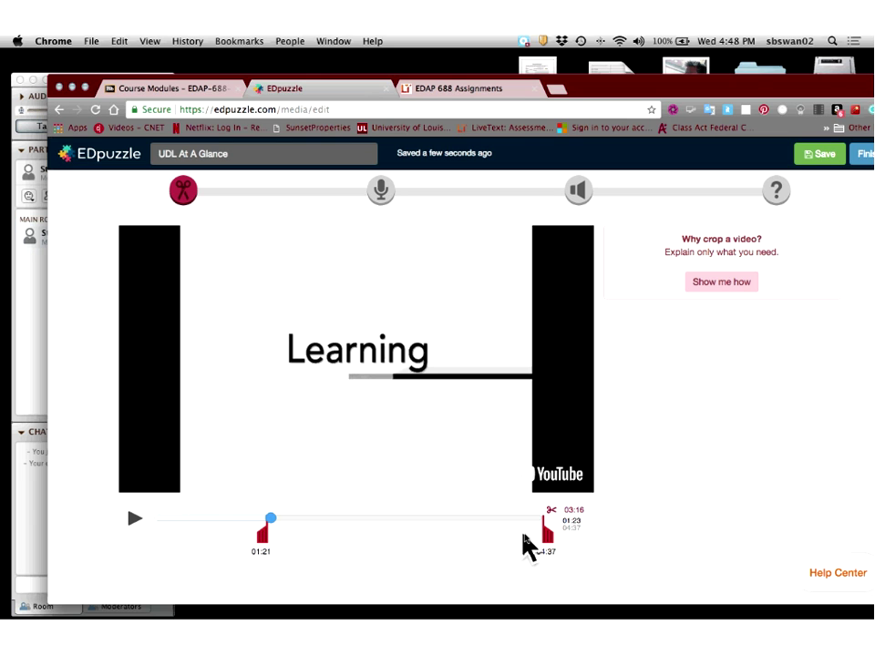
drag(551, 538, 457, 541)
Preview the kept portion and set the crop end to about 01:57.
drag(272, 522, 307, 520)
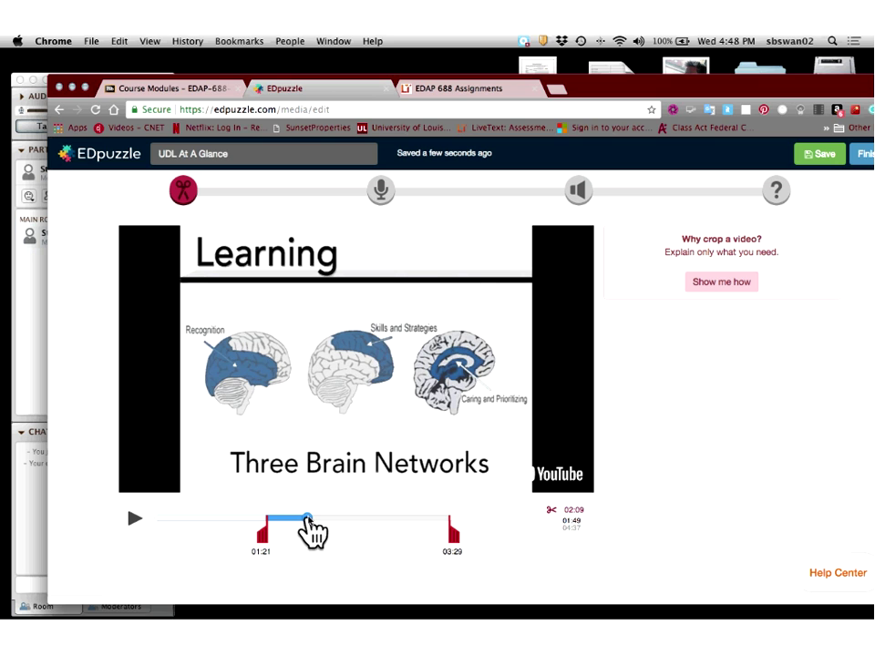
drag(309, 522, 305, 522)
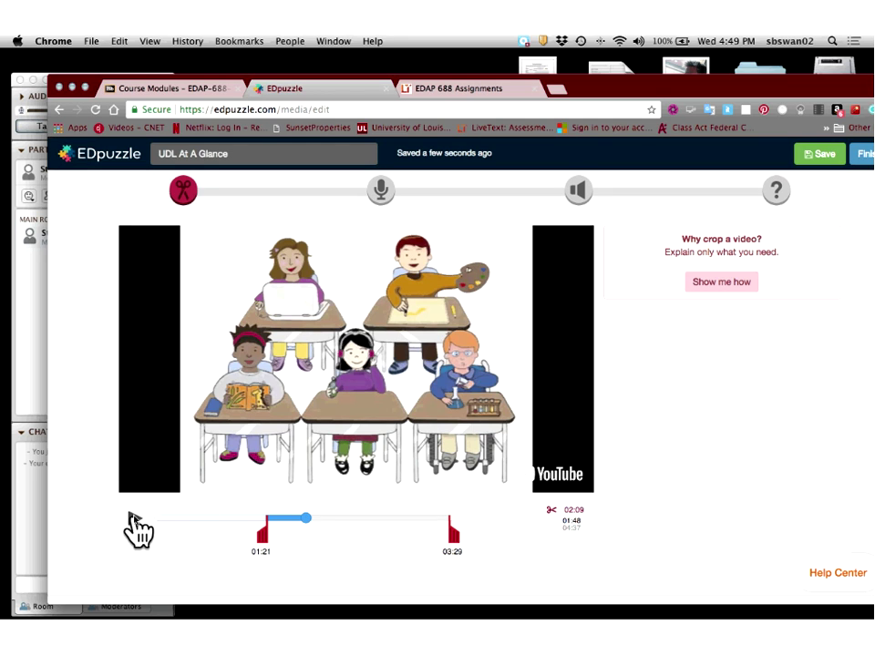
click(135, 524)
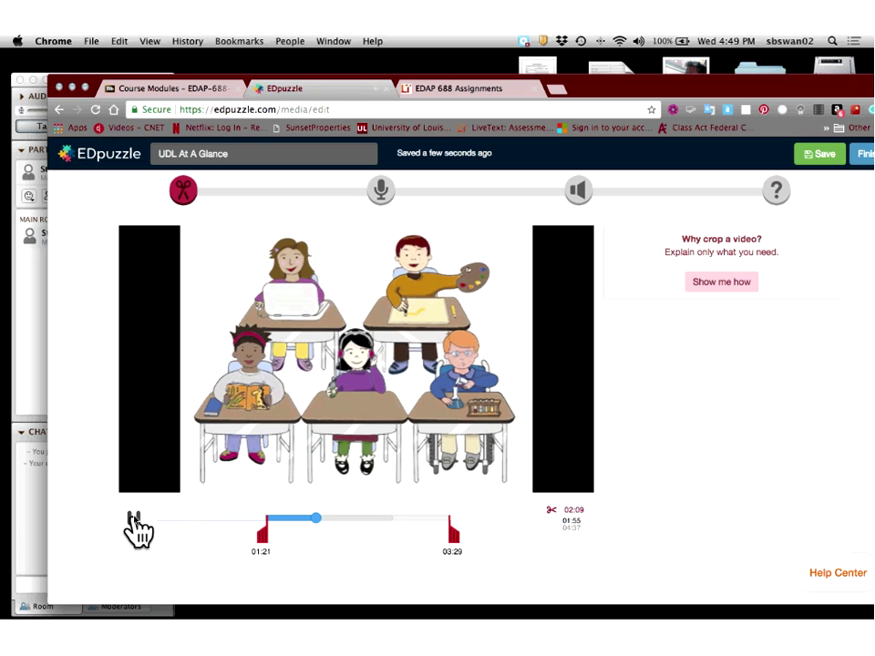
click(135, 522)
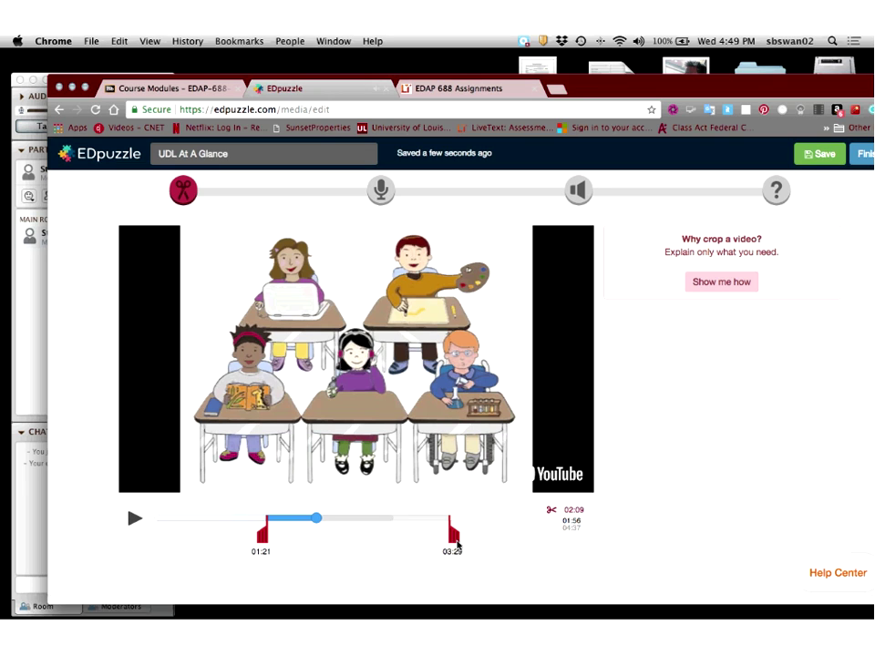
drag(457, 543, 327, 547)
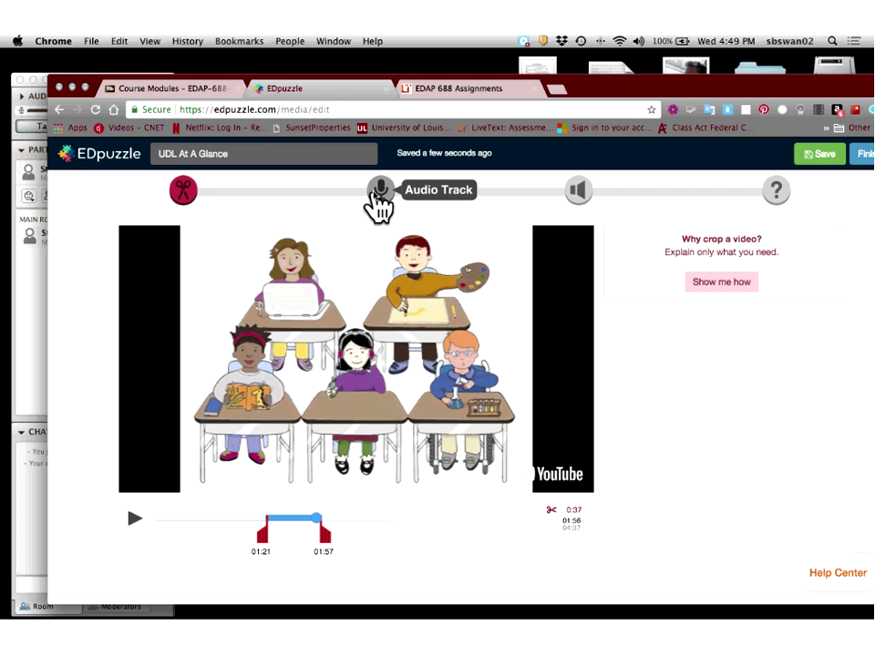
In Audio Notes, place the marker at 0:00 and record a voice note there.
click(585, 197)
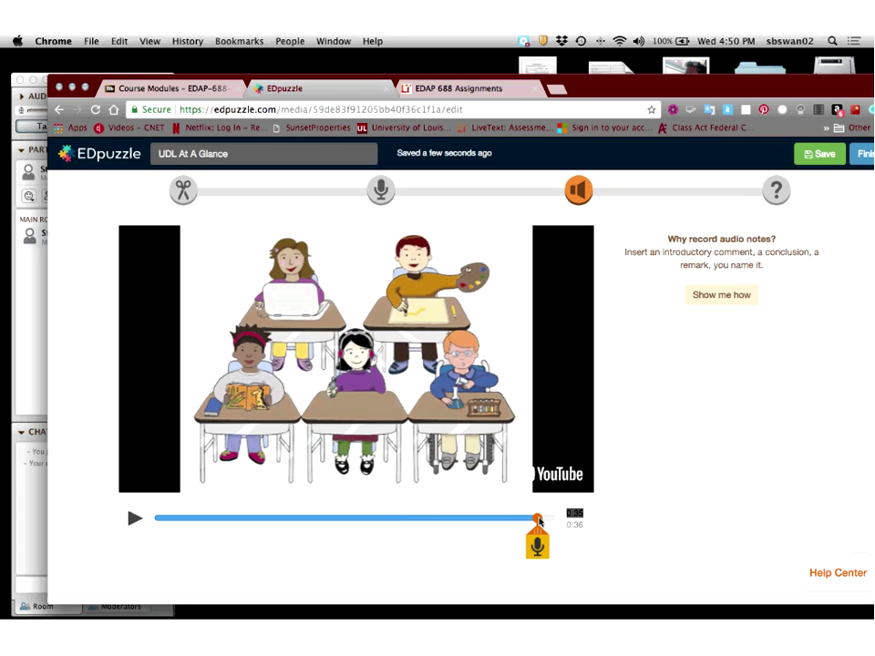
mouse_move(539, 522)
mouse_down()
mouse_move(450, 526)
mouse_move(165, 580)
mouse_move(145, 574)
mouse_up()
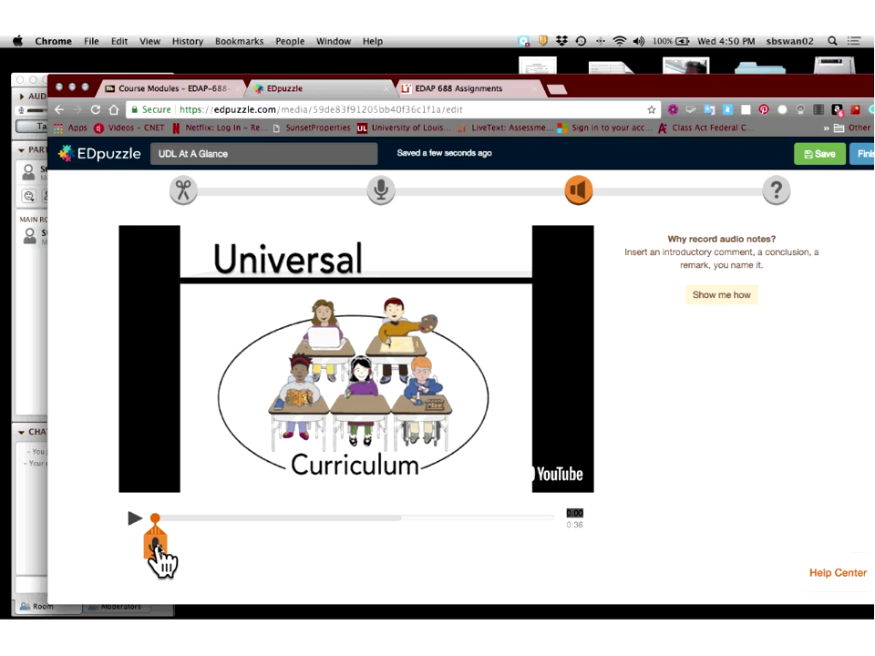
click(156, 547)
click(153, 553)
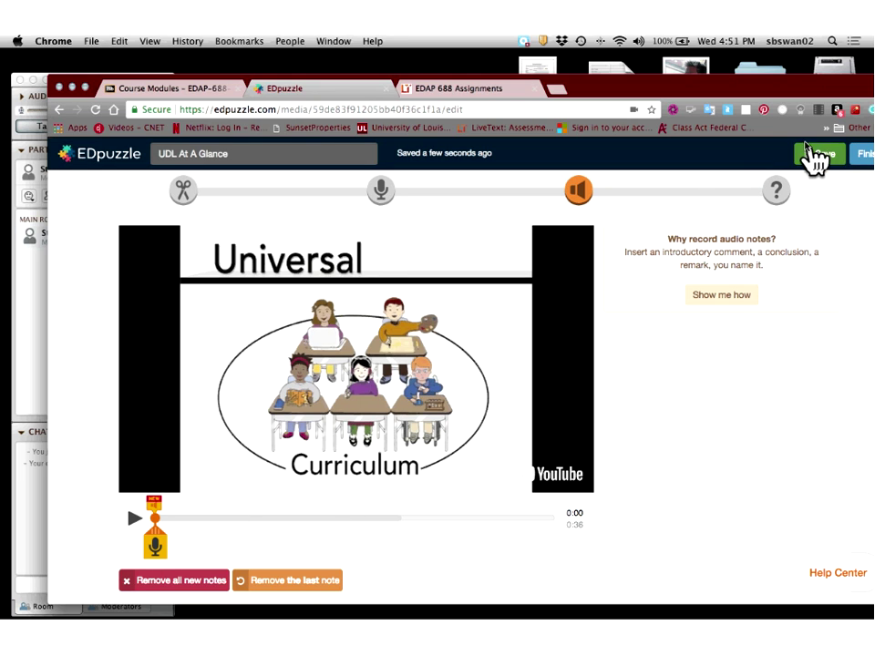
Open the Quizzes step and play its Show me how instructions video.
click(775, 192)
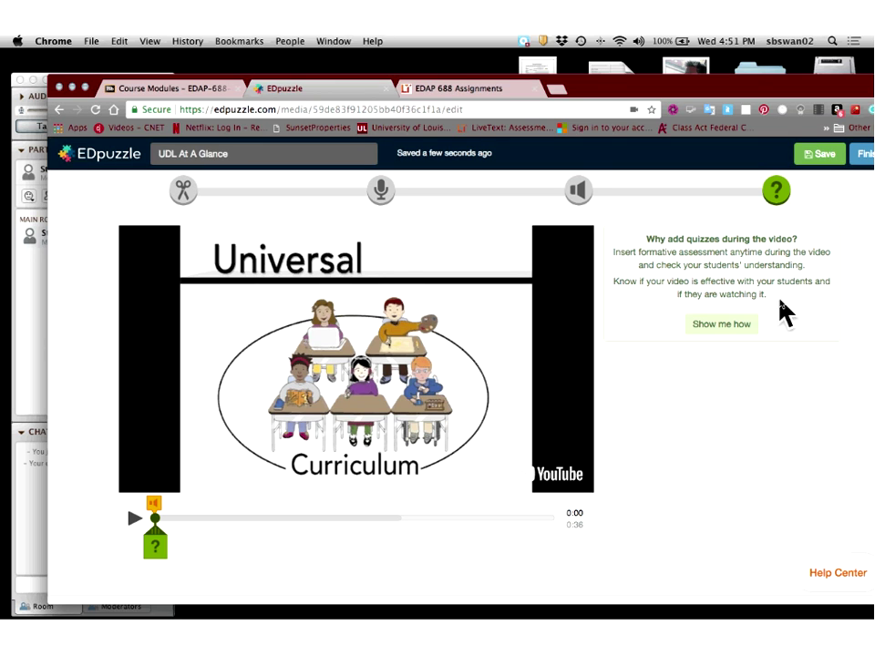
click(735, 327)
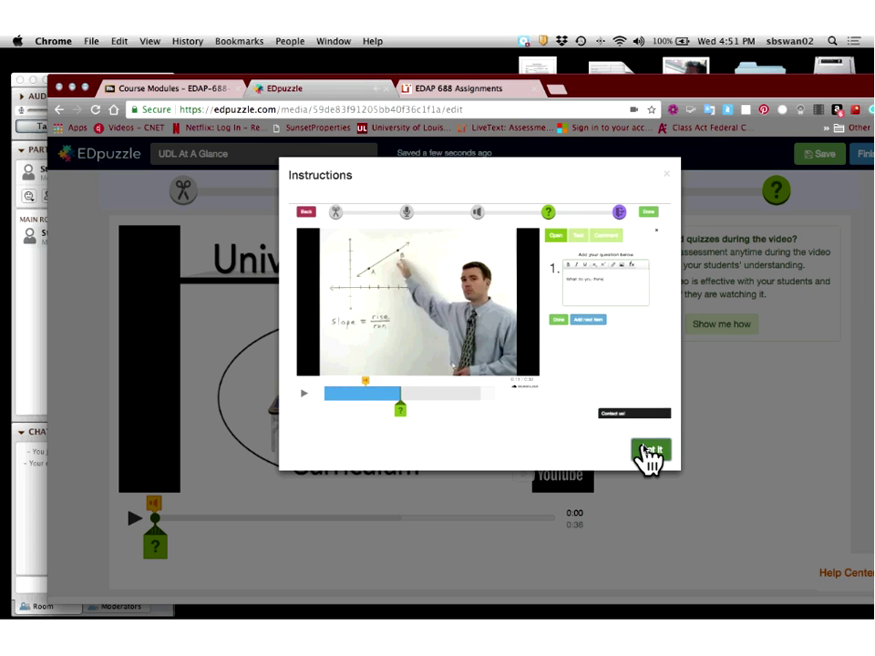
Dismiss the instructions, add a question at 0:00, and make it multiple choice.
click(645, 449)
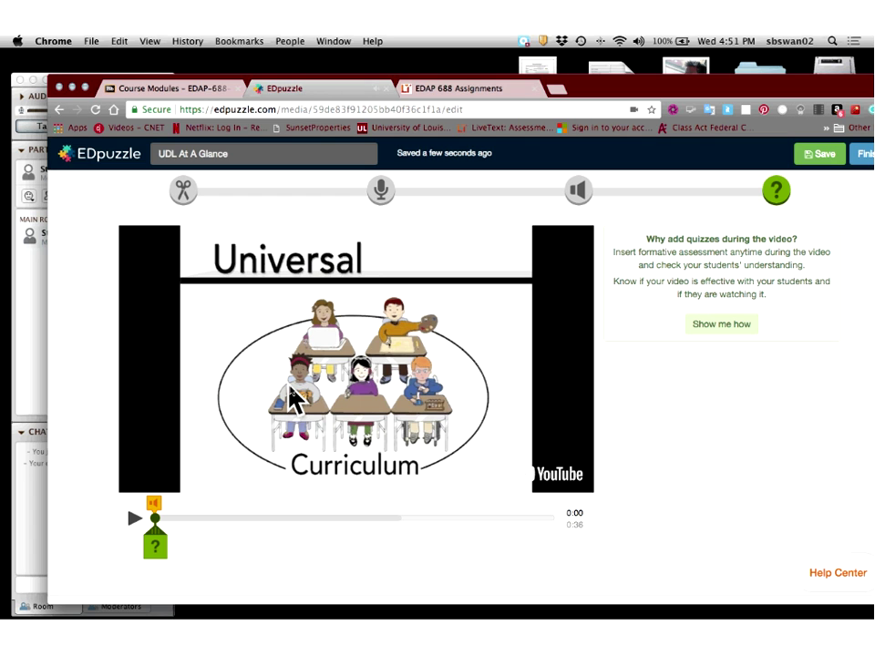
click(150, 548)
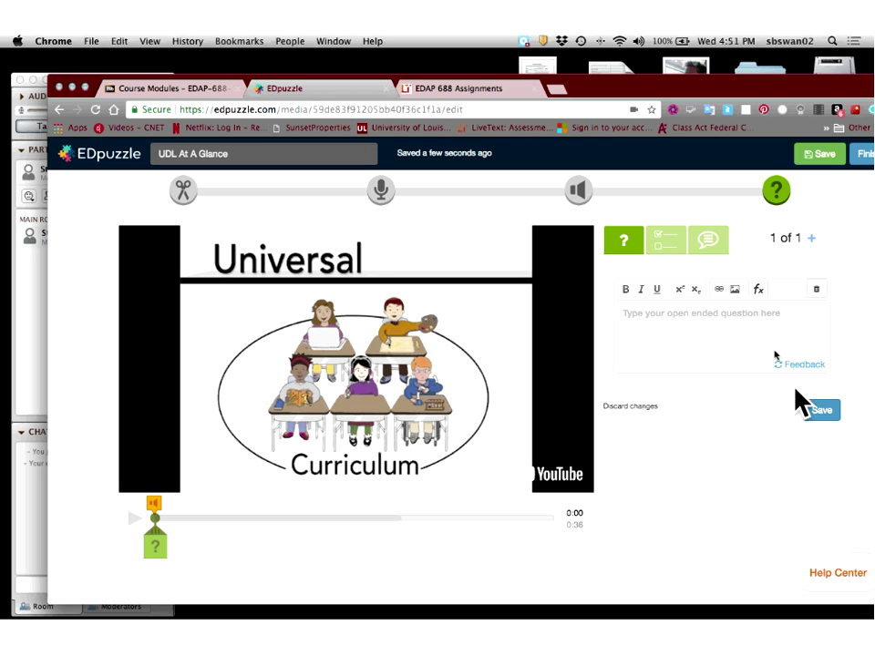
click(660, 237)
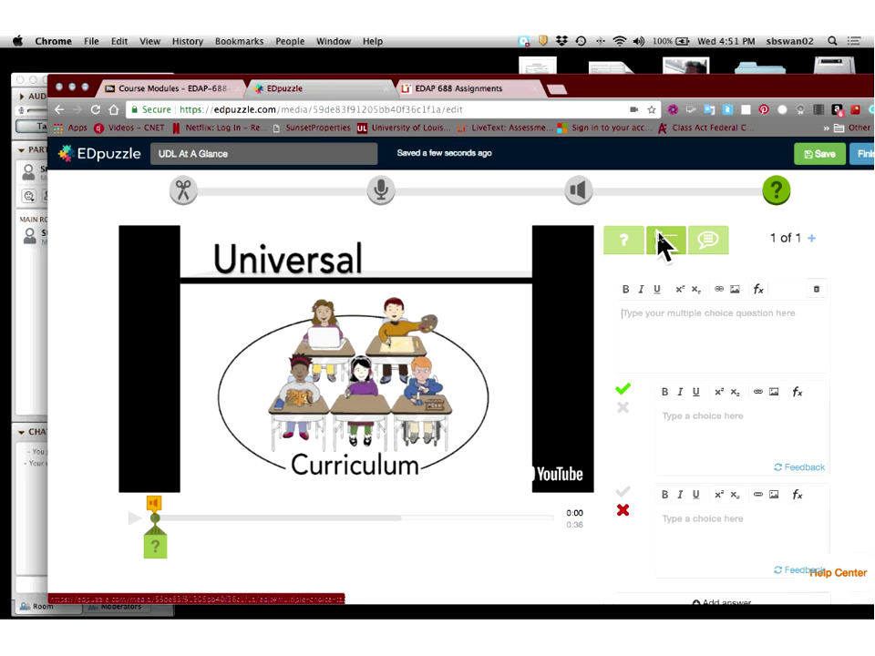
click(707, 239)
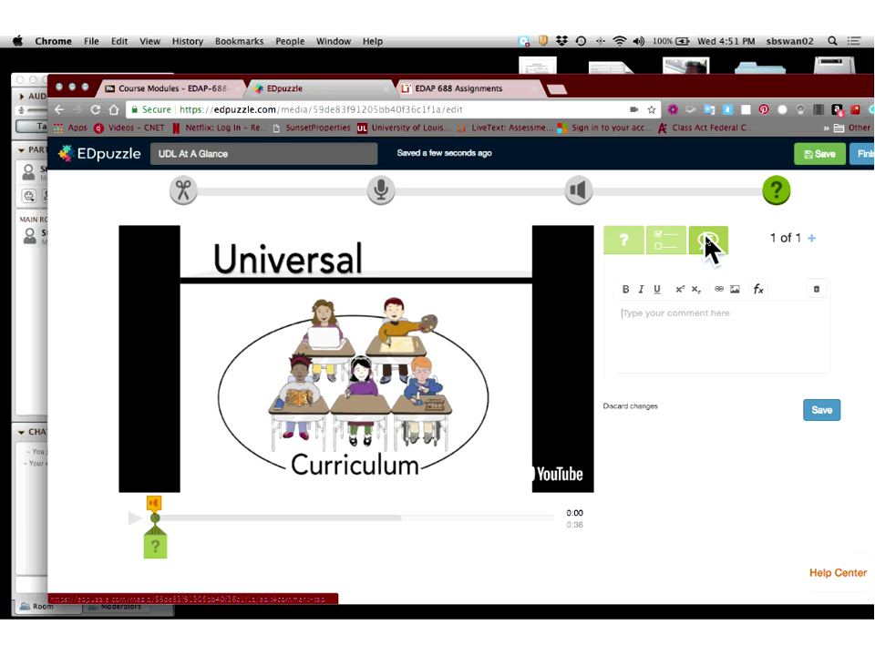
click(622, 243)
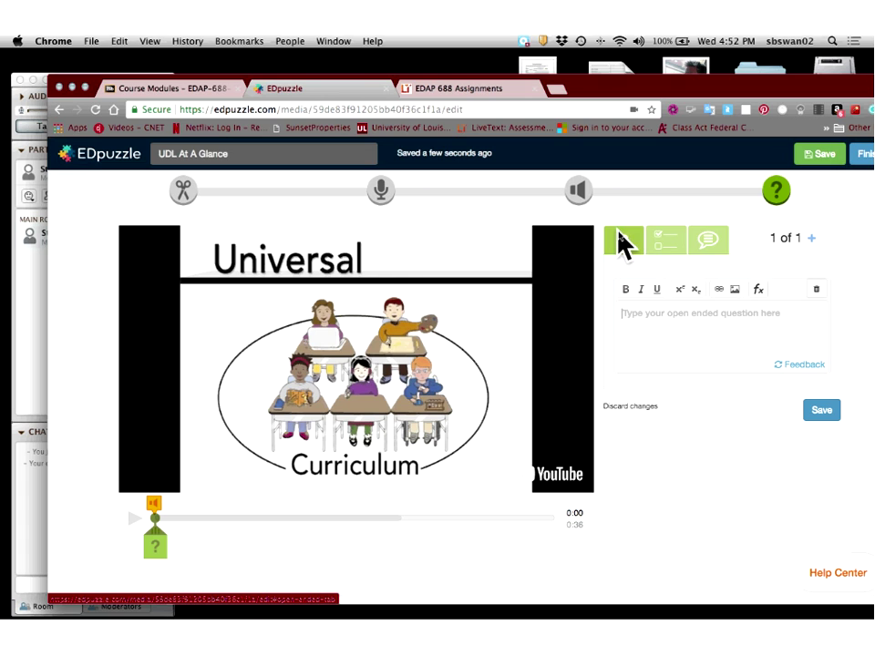
click(664, 248)
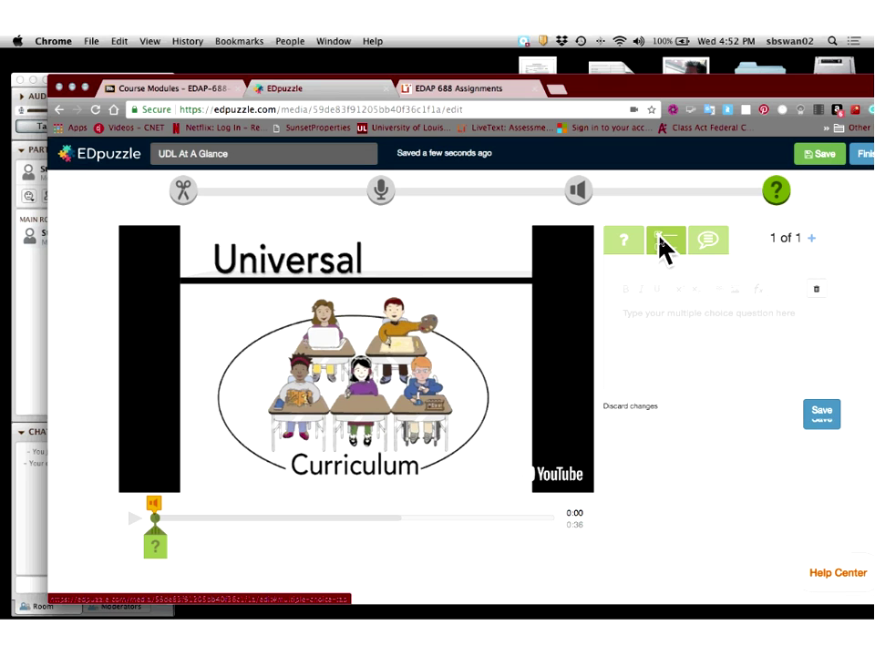
Enter the question 'Each of these is a part of the brain network except...' with Recognition and Strategic answers.
click(668, 315)
text(Each of these is a )
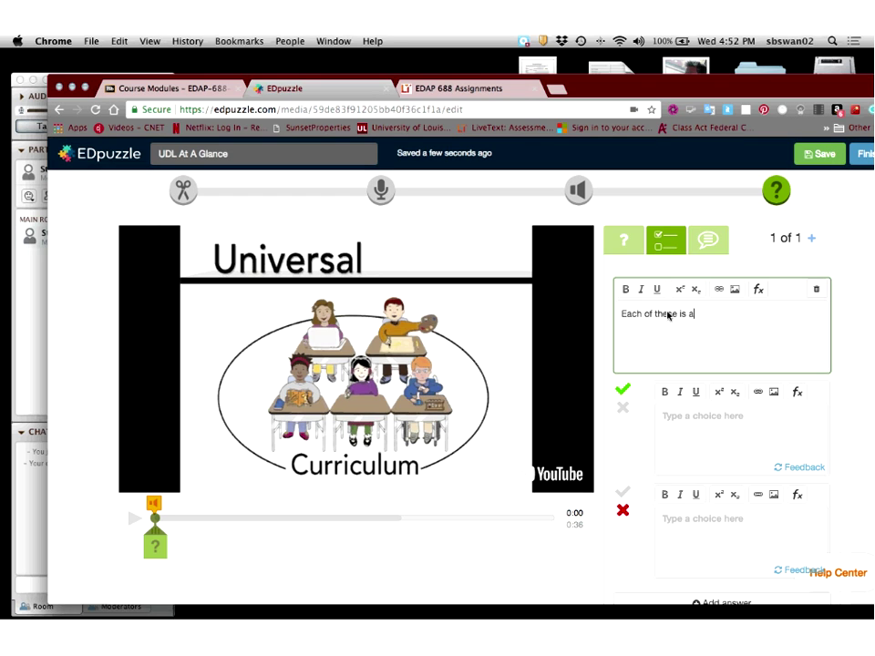
text(part of the brain network)
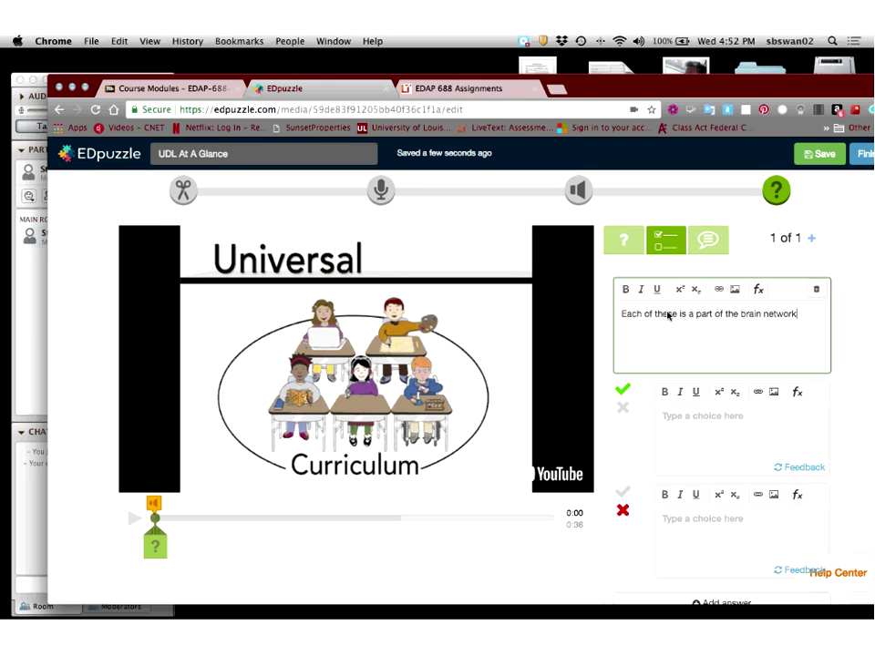
text( except...)
click(705, 428)
text(Recog)
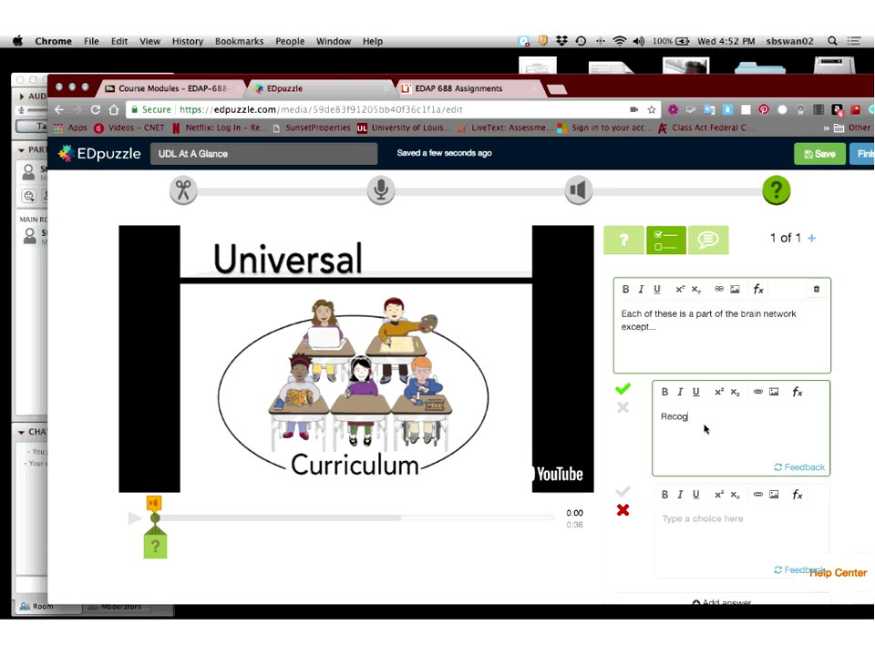
text(nition)
text(S)
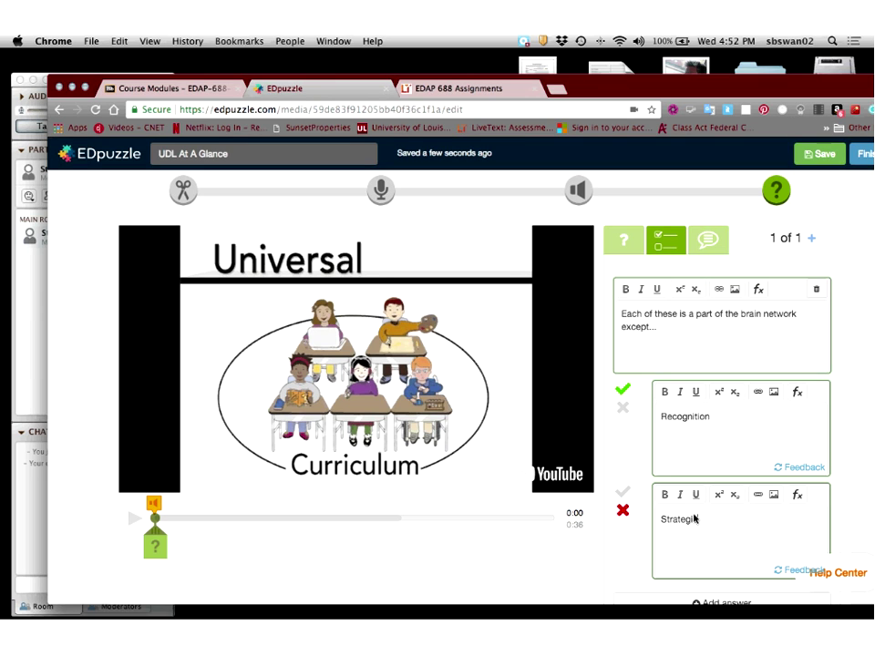
text(trategic)
Add Affective and Creative as further incorrect answer choices.
scroll(729, 528, down, 2)
click(733, 553)
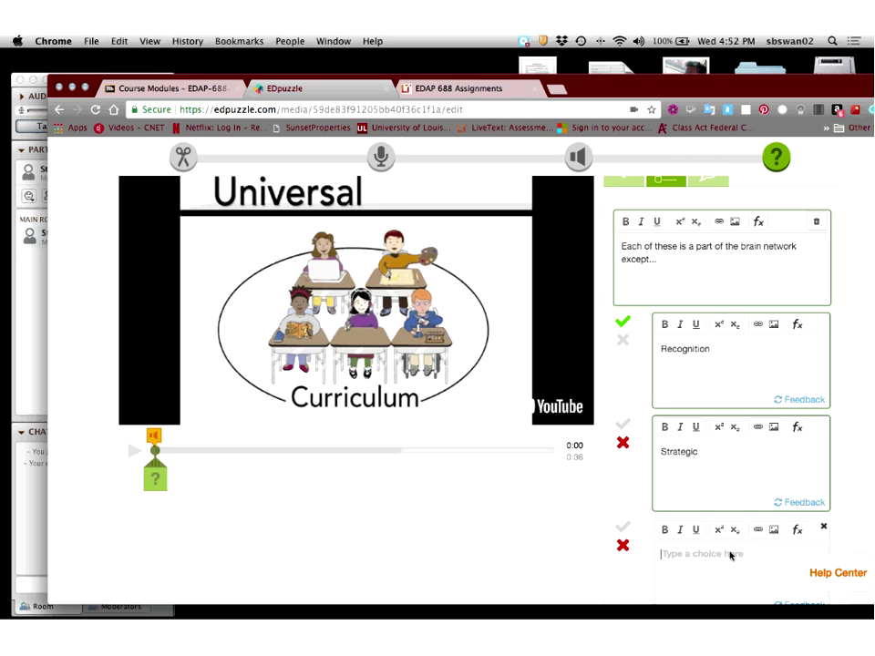
click(730, 554)
text(Affective)
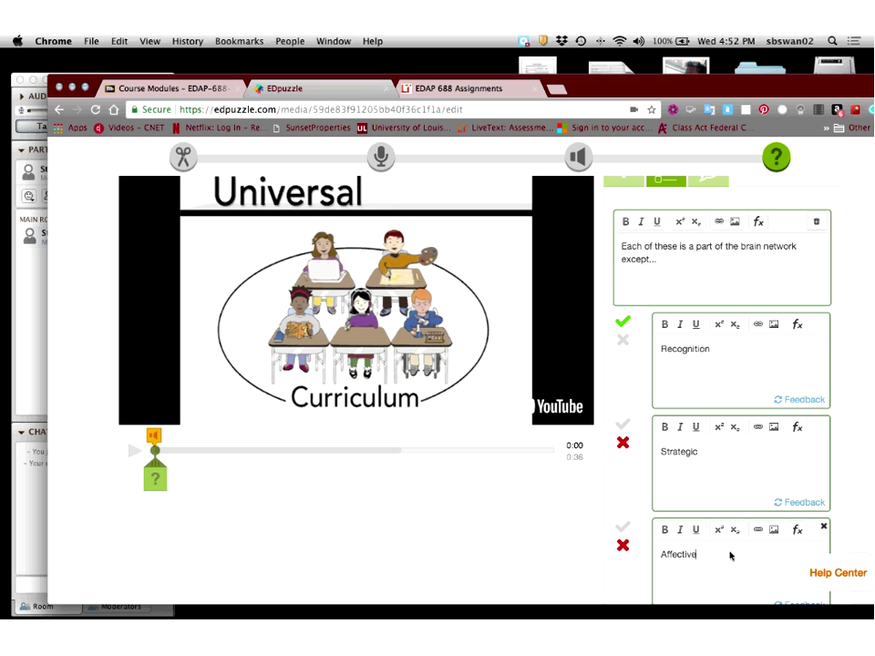
scroll(731, 572, down, 2)
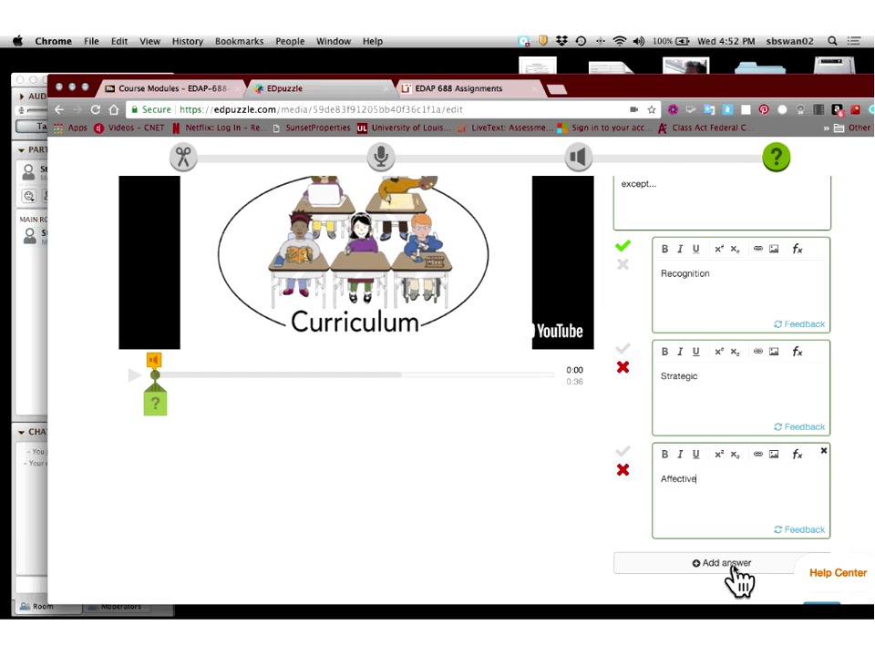
click(734, 577)
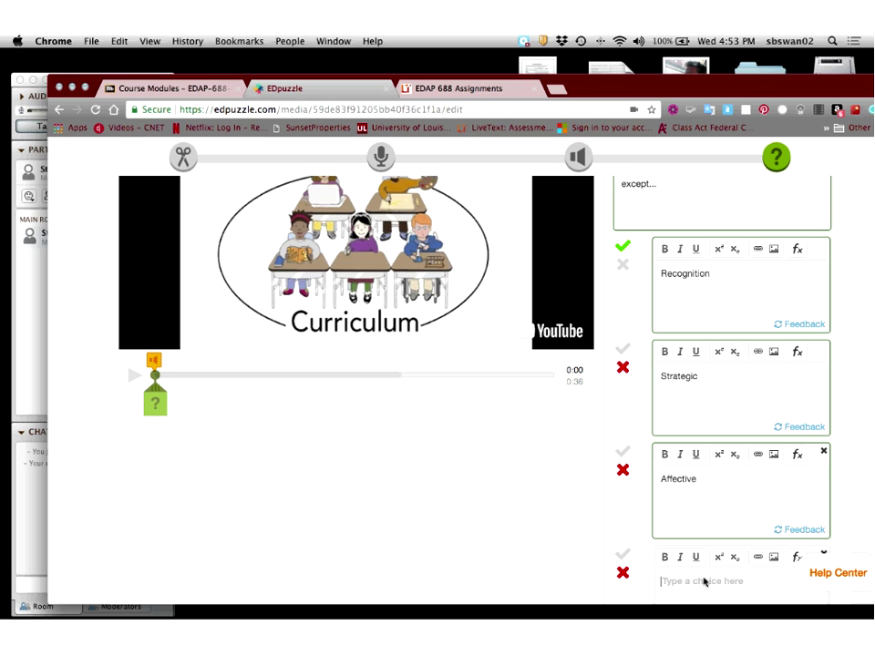
text(Creative)
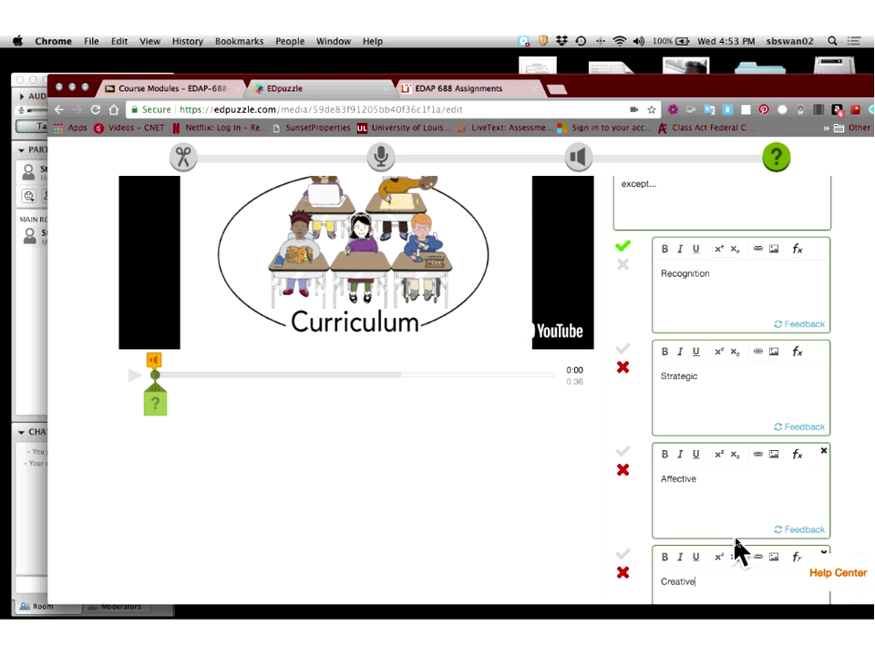
scroll(743, 502, up, 4)
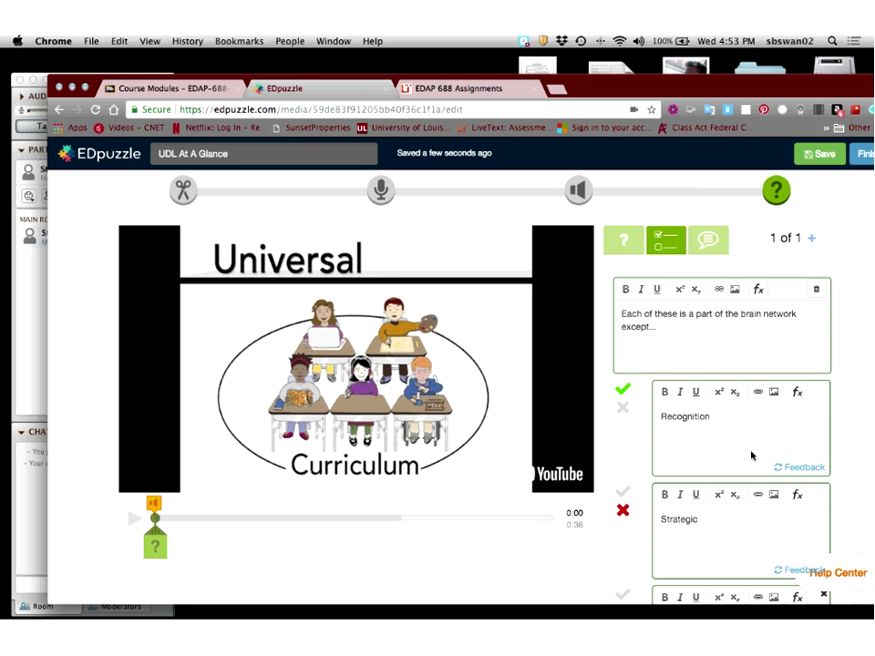
scroll(750, 454, down, 10)
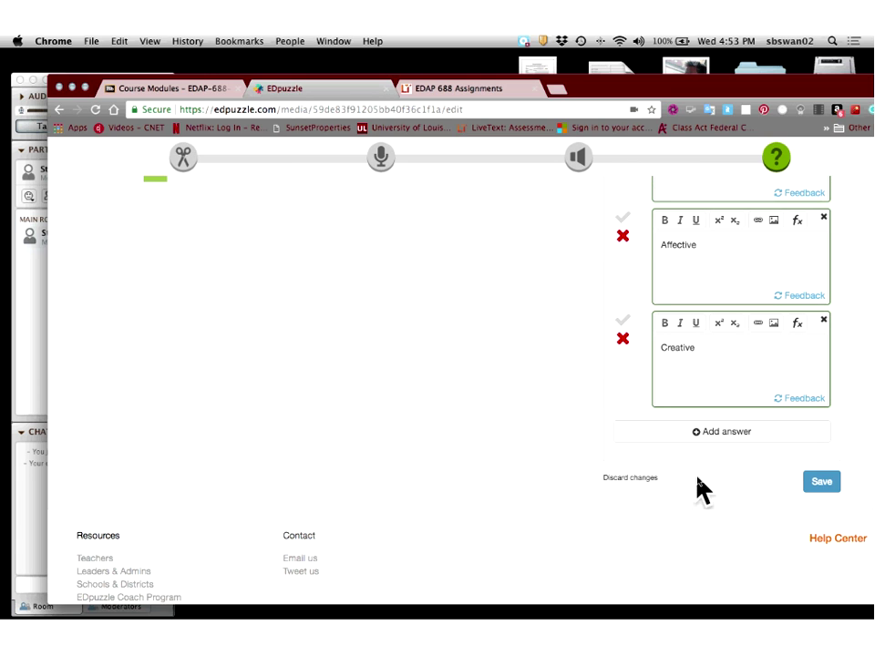
Save the brain-network multiple-choice question as a quiz at 0:00.
click(821, 484)
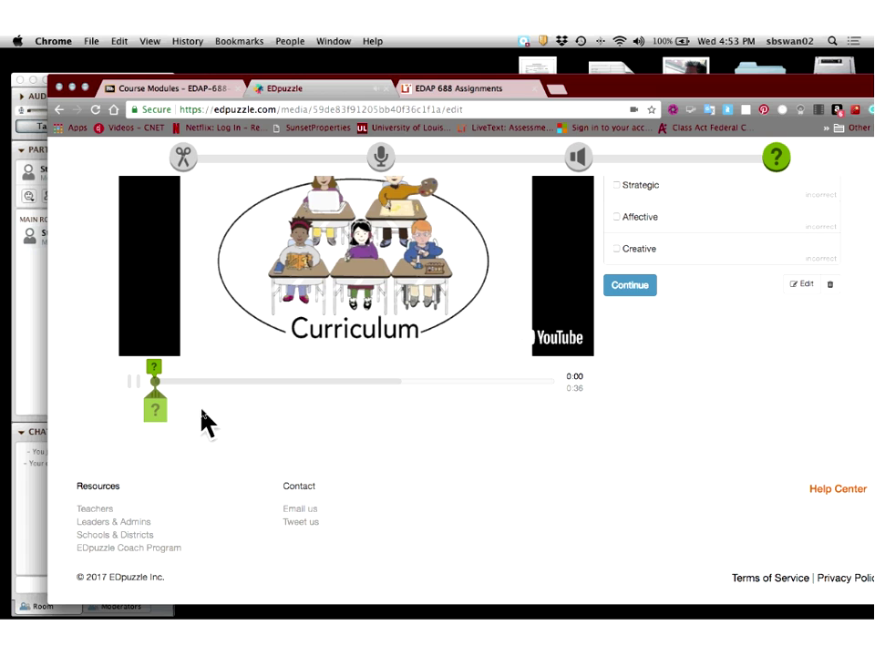
scroll(228, 449, up, 2)
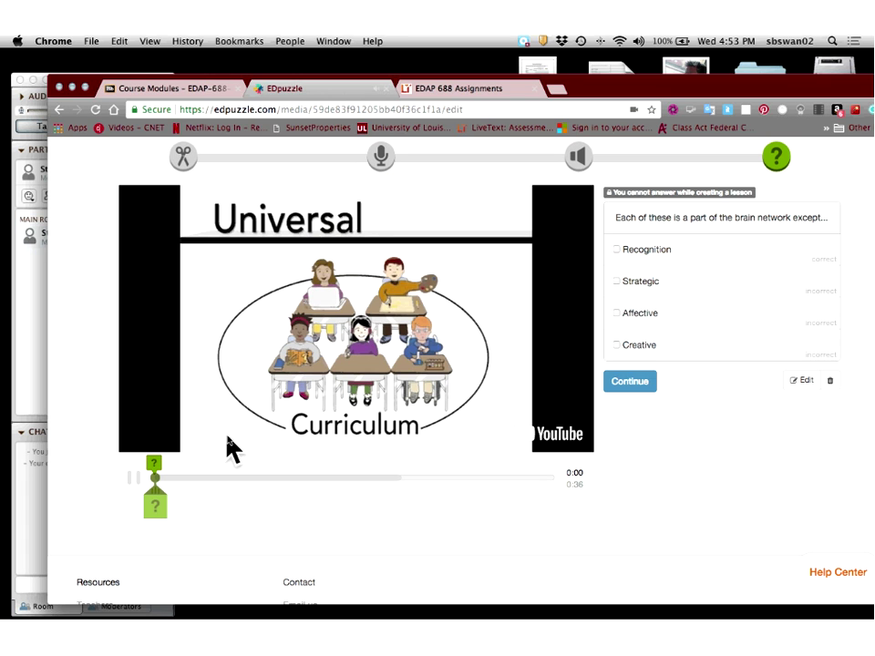
scroll(232, 448, up, 1)
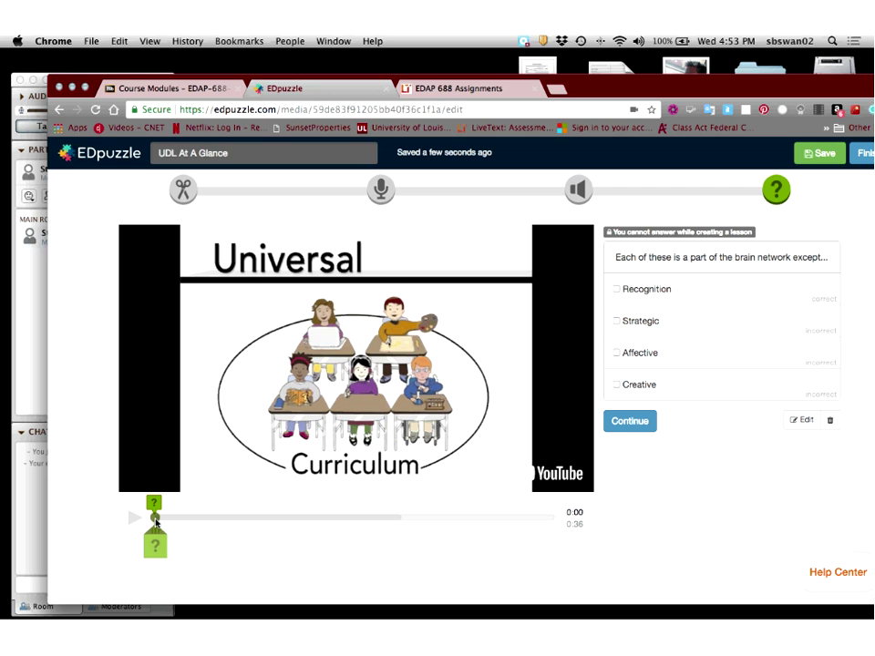
Scrub the UDL At A Glance preview past the Learning and brain slides to the classroom image (0:28–0:29) and final seconds.
mouse_move(155, 522)
mouse_down()
mouse_move(216, 538)
mouse_move(307, 540)
mouse_up()
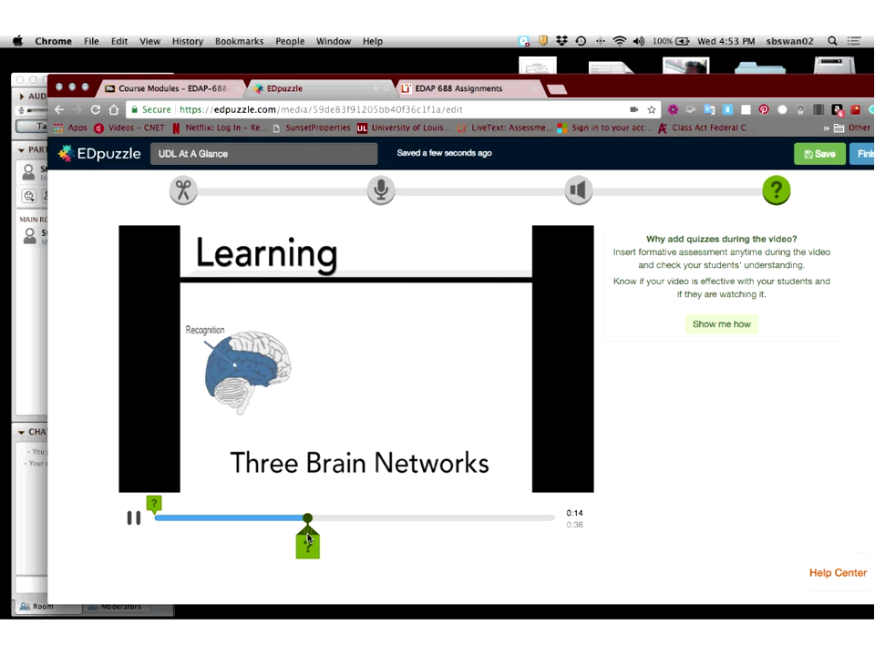
mouse_move(307, 539)
mouse_down()
mouse_move(520, 553)
mouse_move(449, 536)
mouse_up()
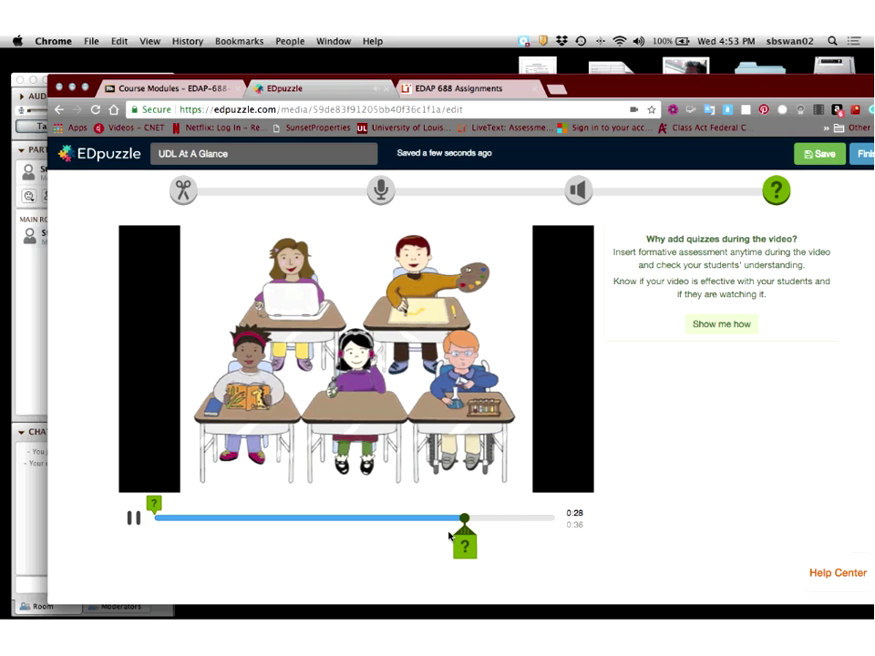
mouse_move(488, 537)
mouse_down()
mouse_move(463, 537)
mouse_move(454, 521)
mouse_up()
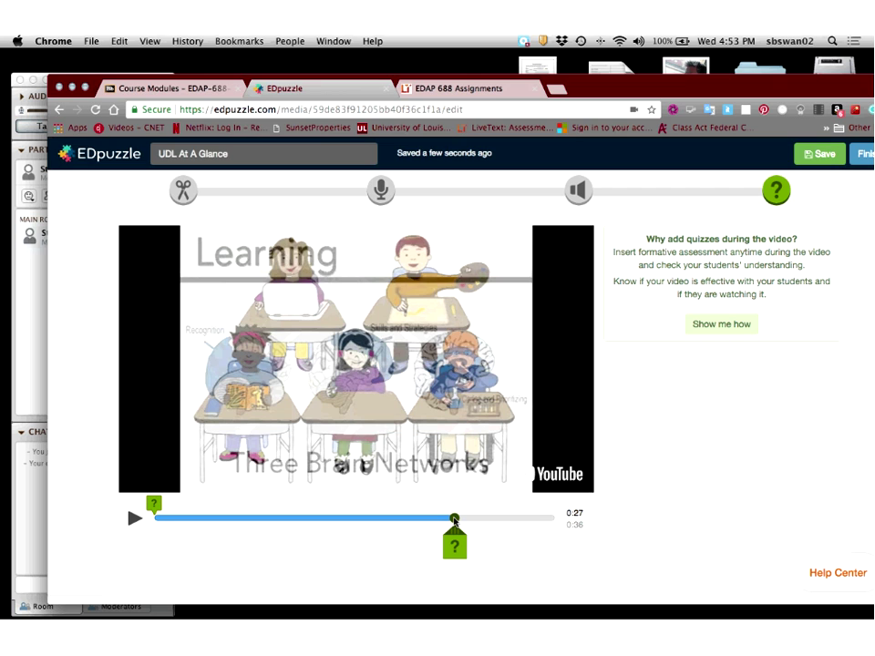
drag(454, 521, 475, 520)
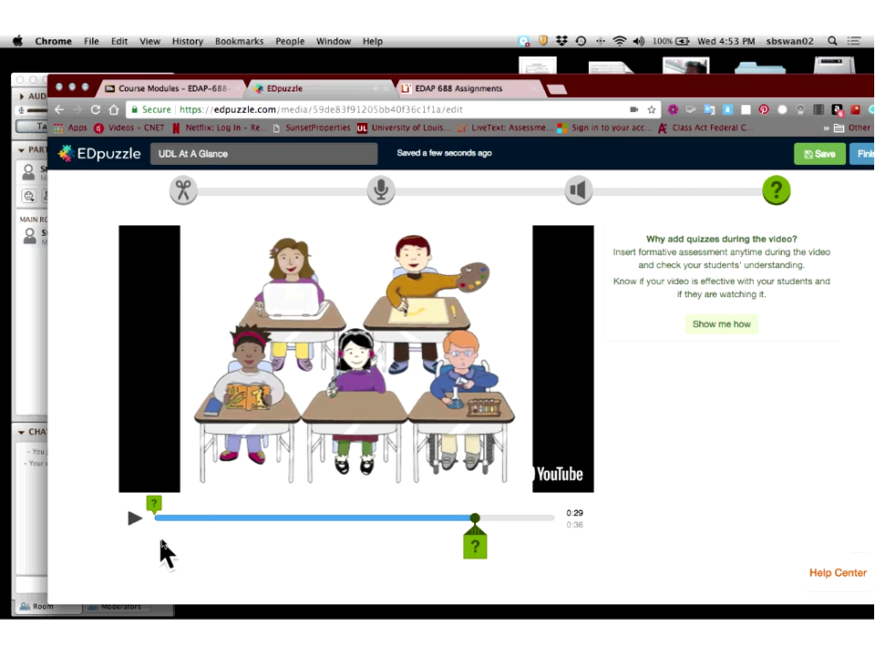
click(346, 520)
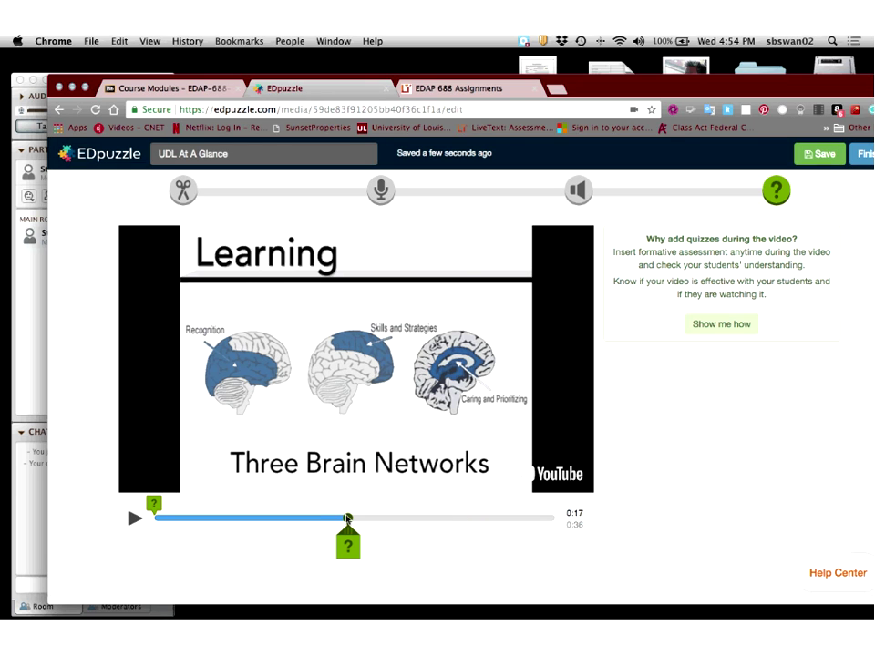
drag(347, 519, 470, 528)
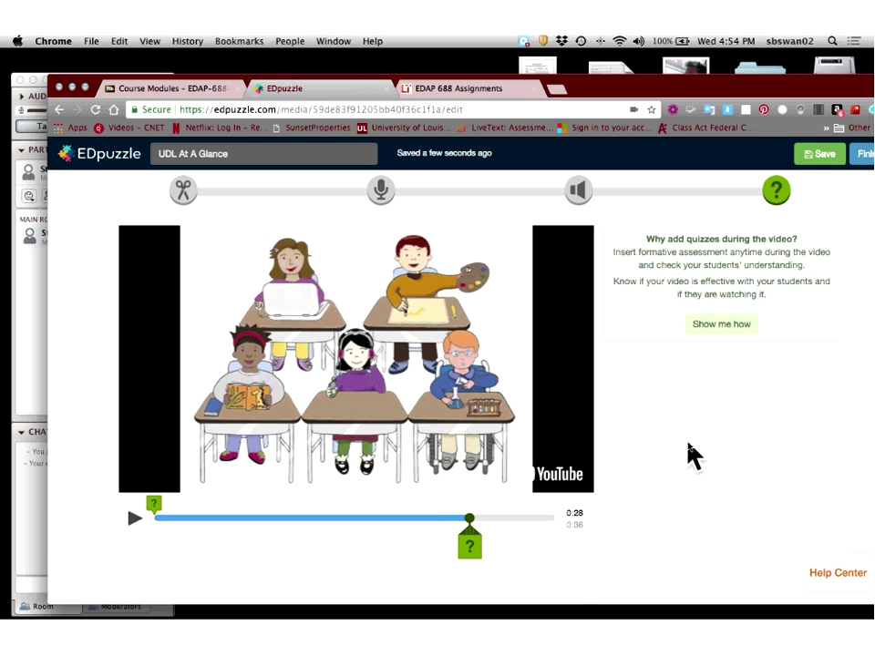
click(544, 518)
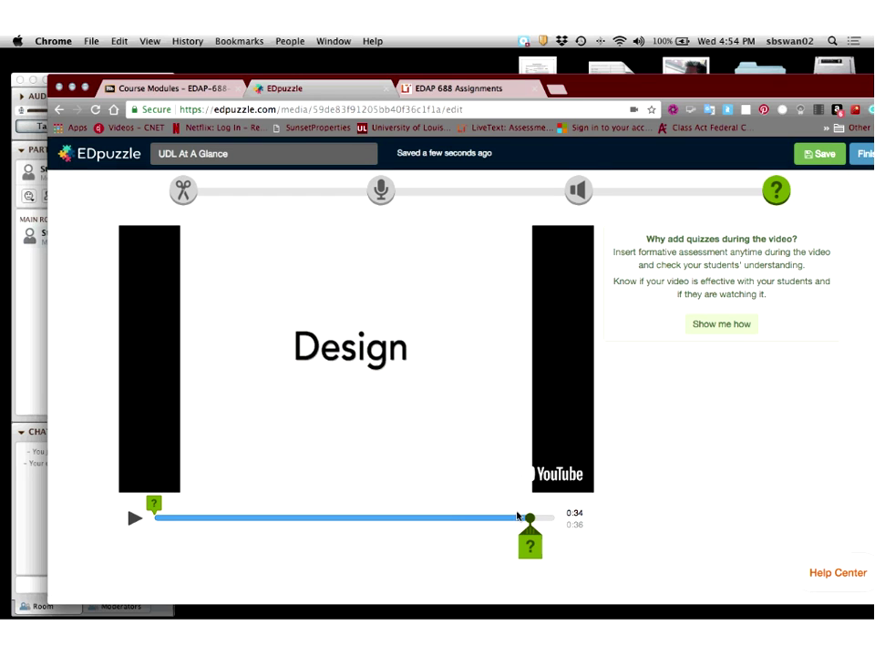
mouse_move(516, 517)
mouse_down()
mouse_move(449, 519)
mouse_move(557, 524)
mouse_move(446, 517)
mouse_move(465, 517)
mouse_up()
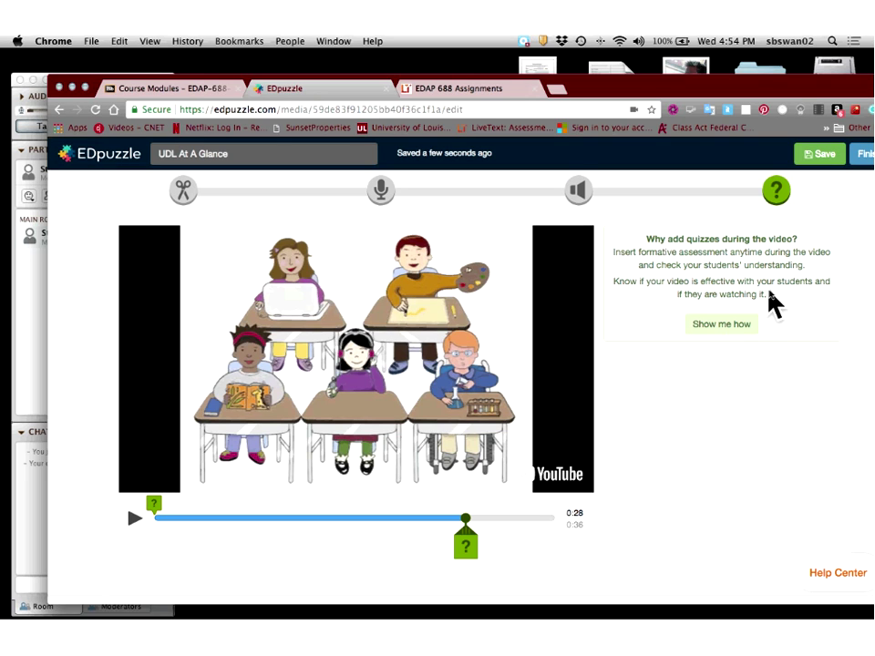
Save the edited UDL At A Glance lesson and finish editing.
click(812, 170)
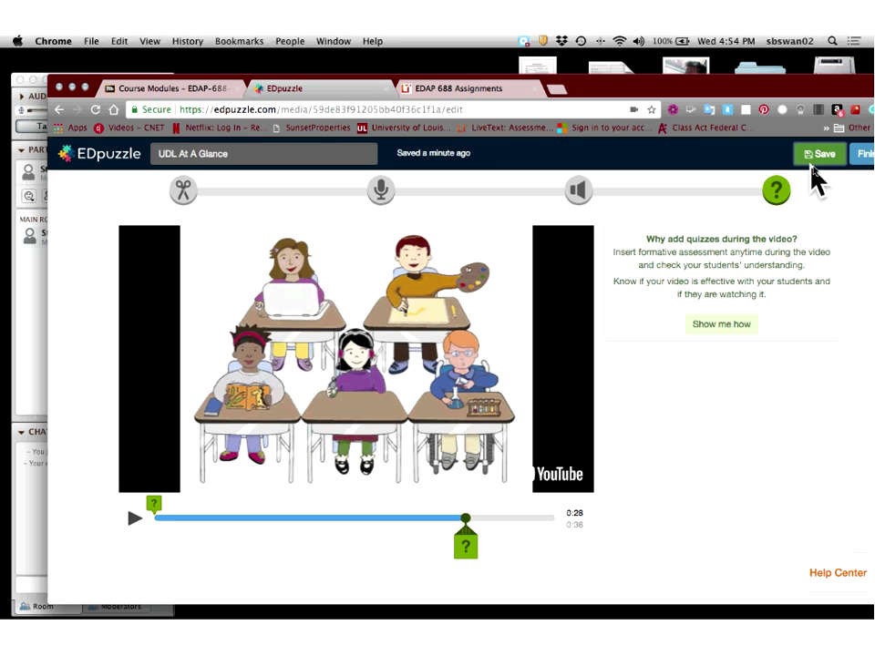
click(823, 169)
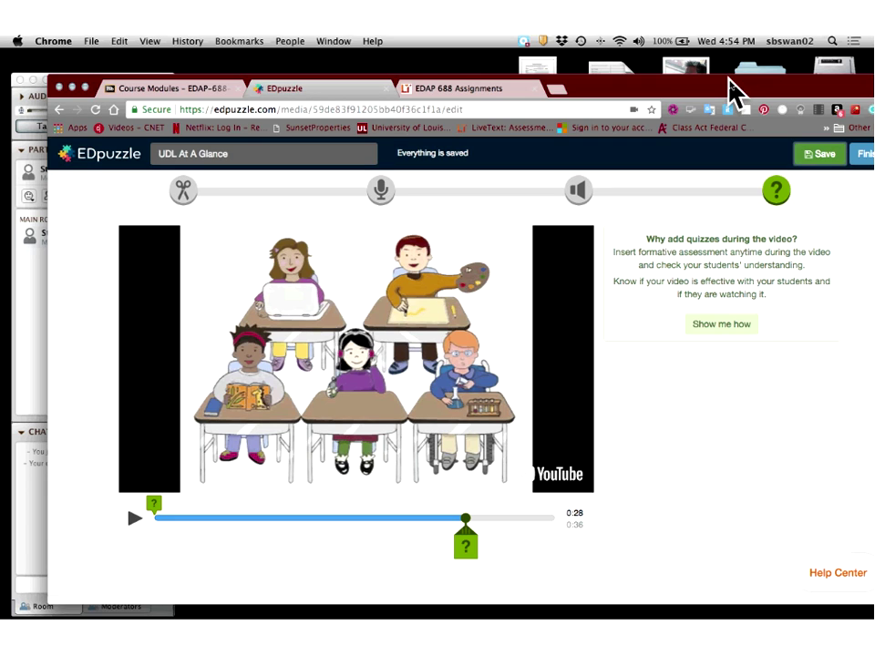
drag(729, 82, 548, 93)
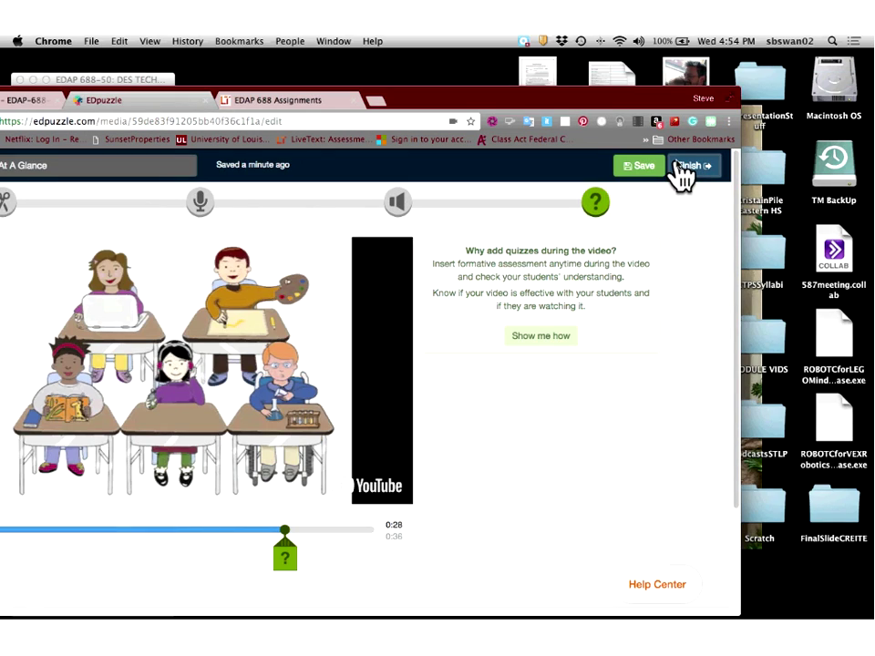
click(685, 165)
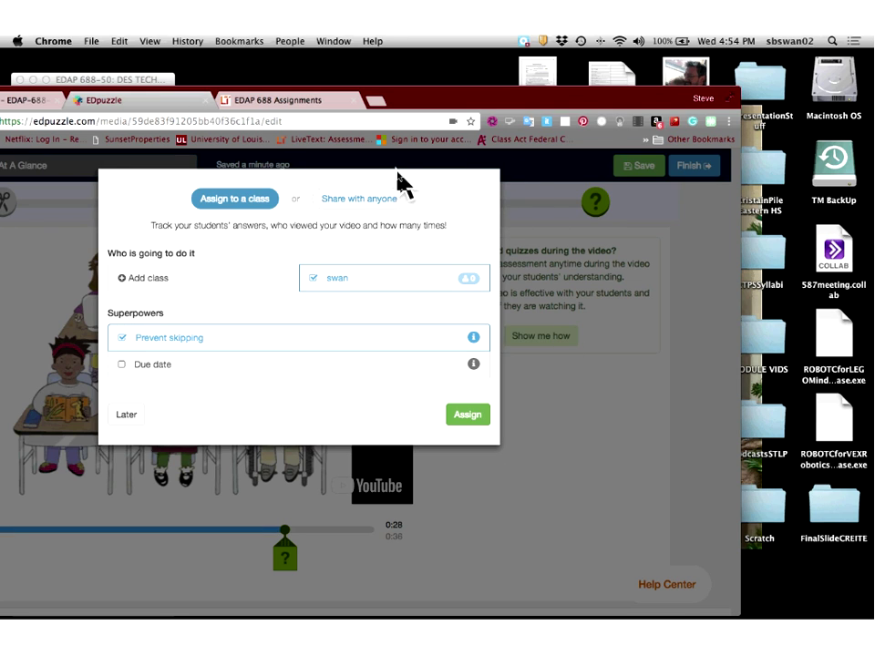
Copy the public 'Share with anyone' link, then return to the Assign to a class options.
click(330, 203)
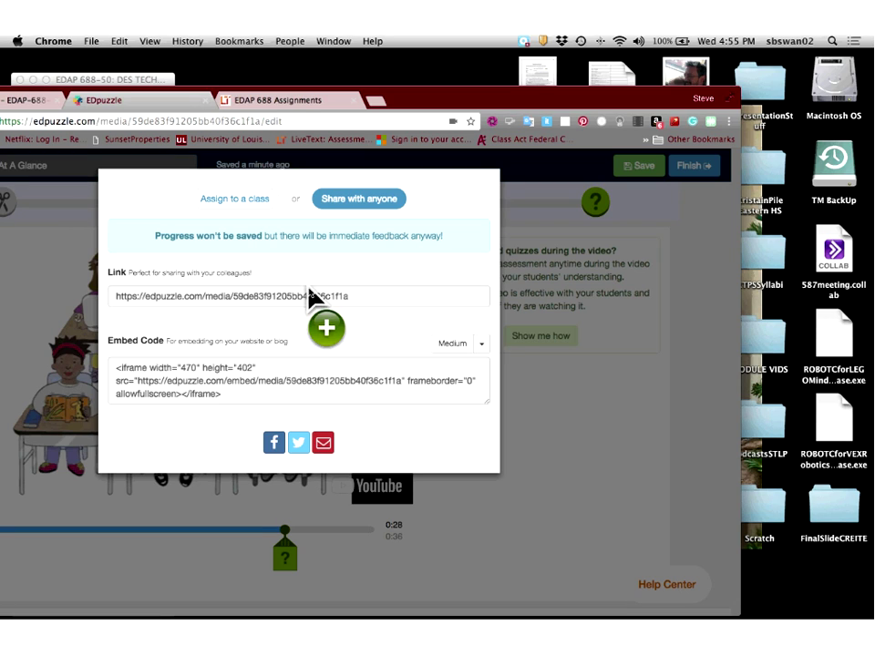
click(352, 299)
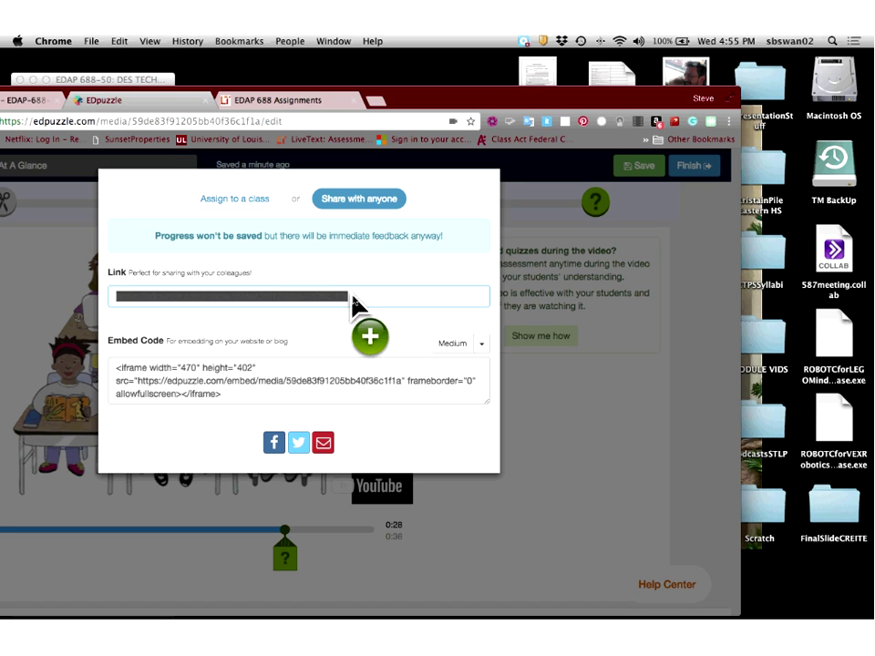
right_click(352, 299)
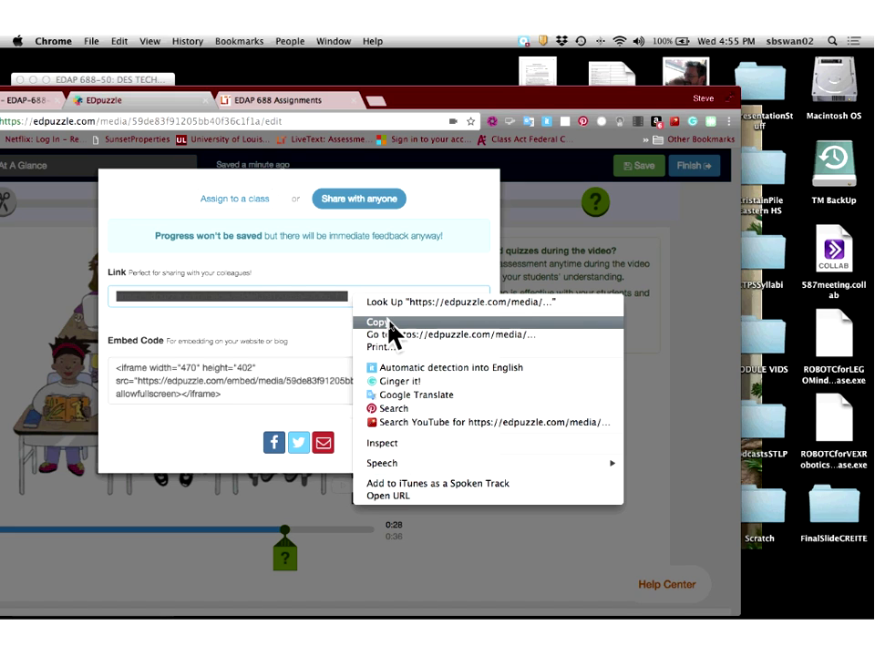
click(387, 323)
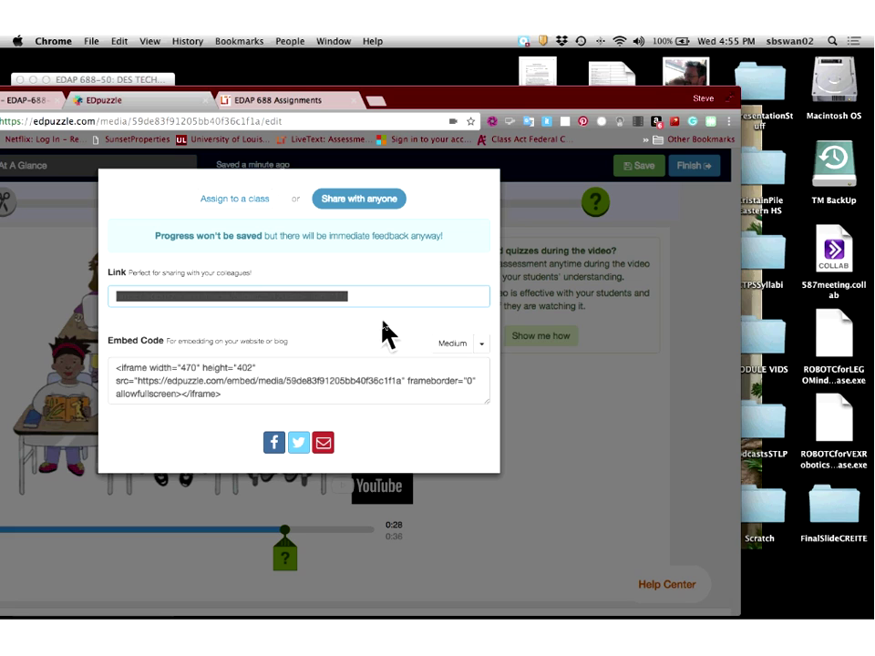
click(483, 374)
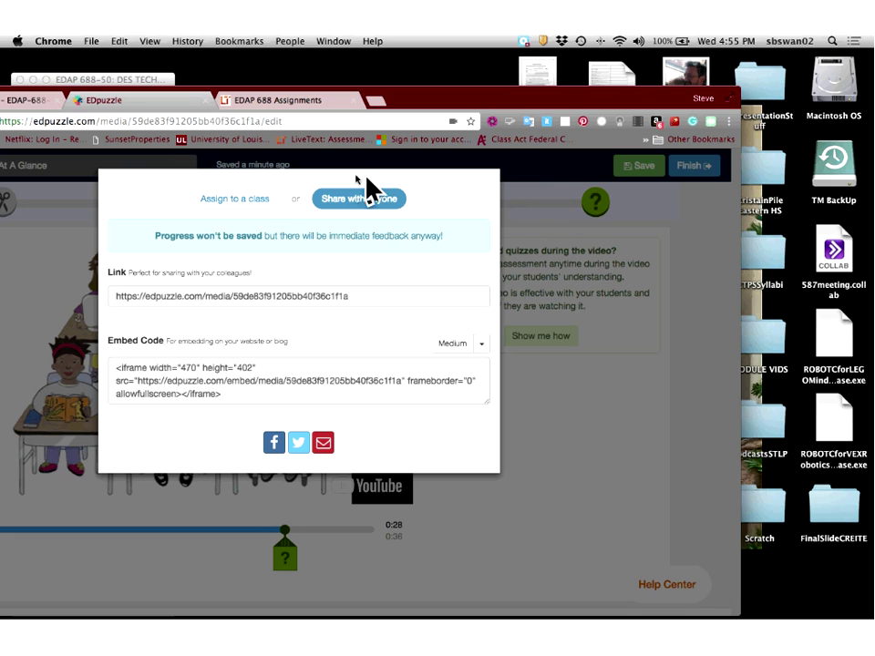
click(203, 200)
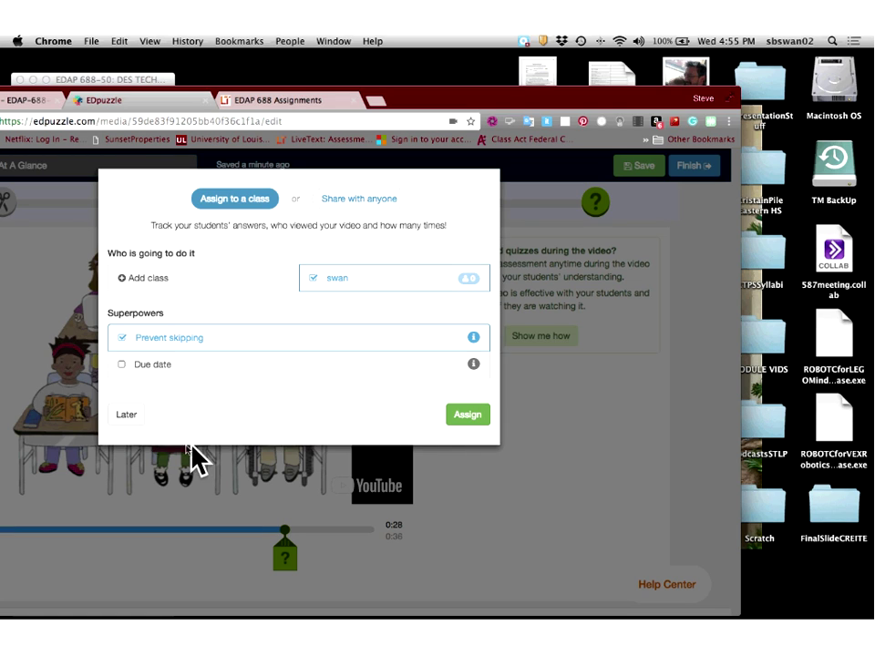
click(130, 417)
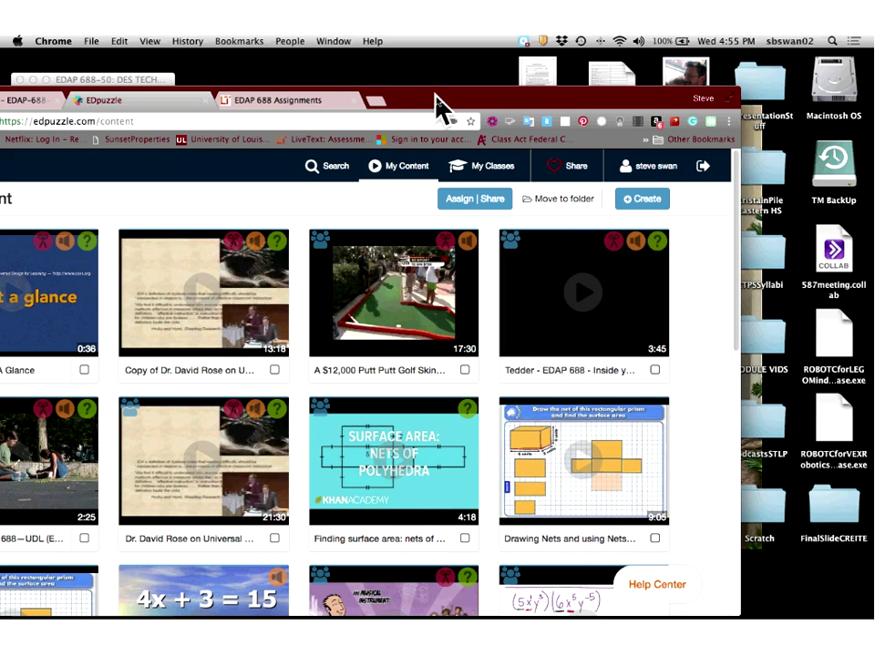
drag(437, 100, 566, 88)
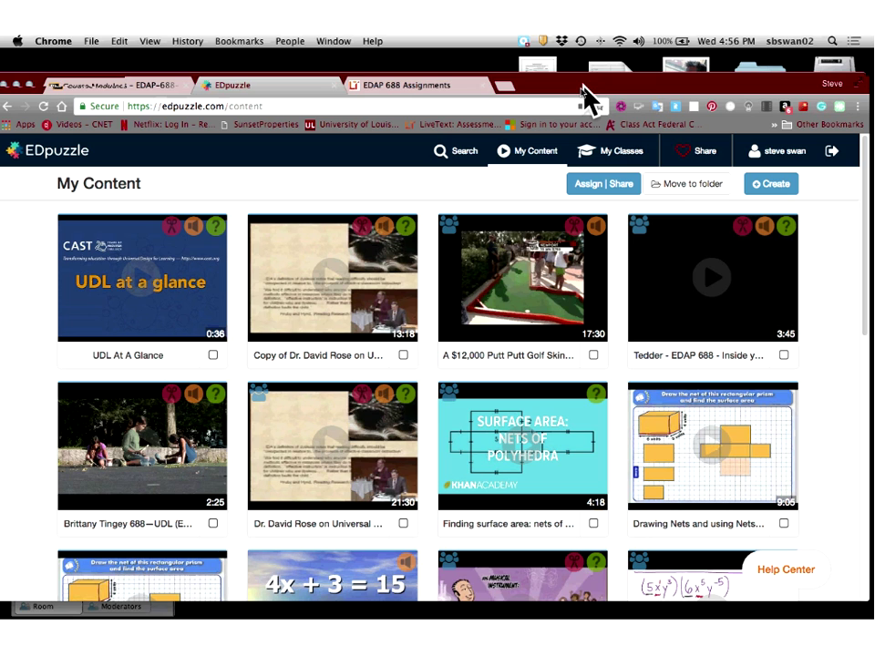
drag(583, 91, 561, 164)
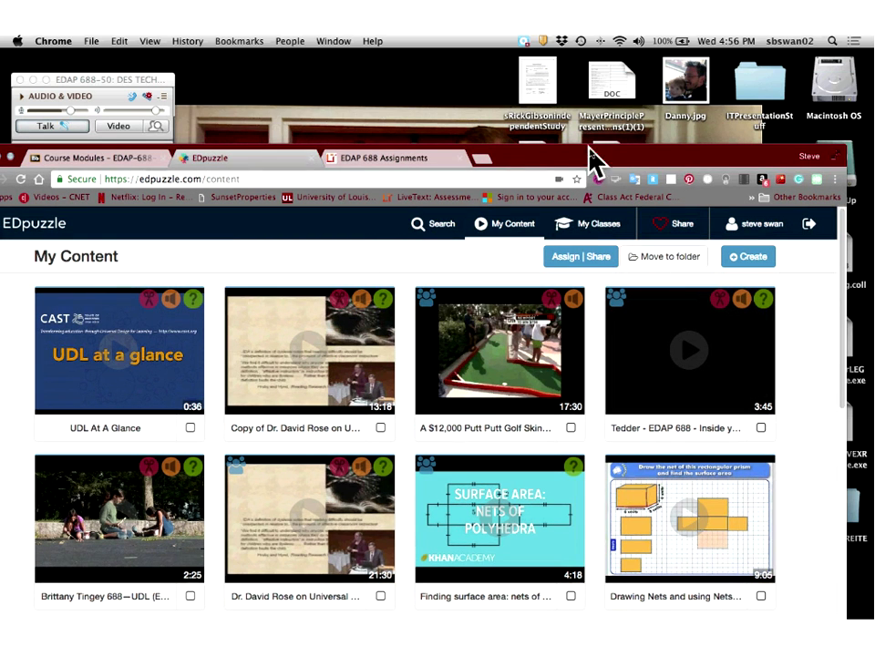
click(748, 259)
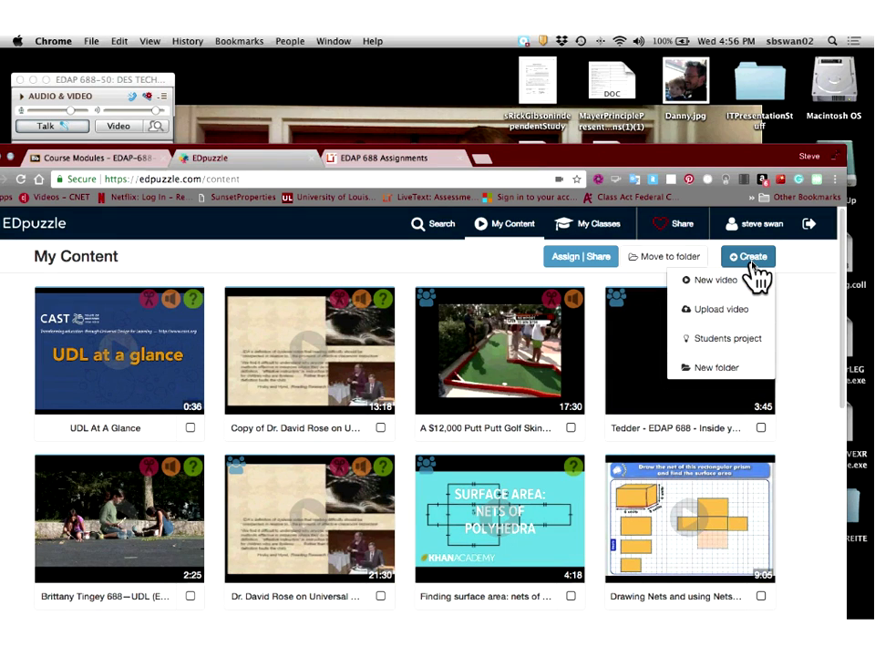
click(751, 265)
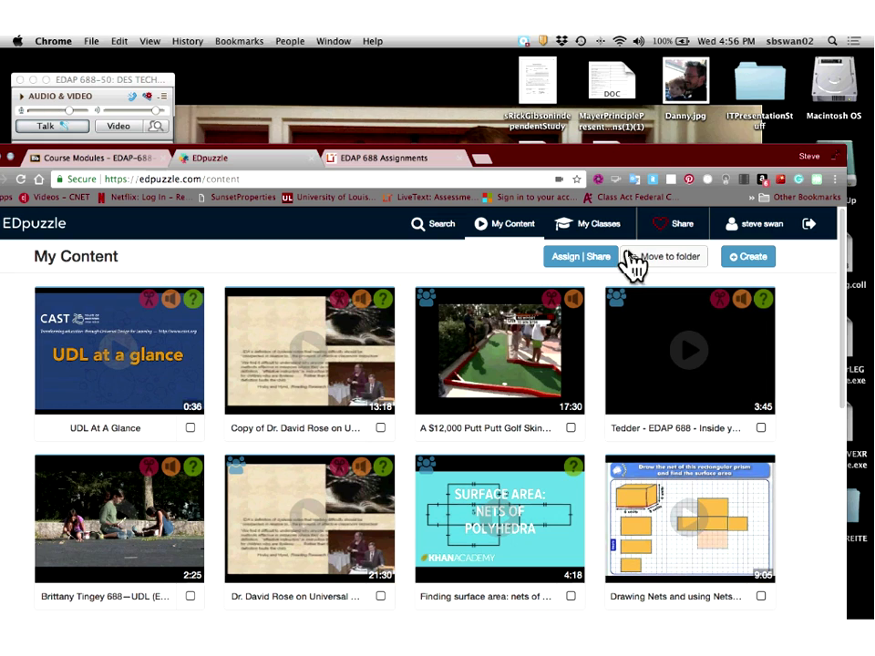
Maximize the browser and bring up Blackboard's Course Modules page around Module 3.
double_click(537, 164)
click(182, 131)
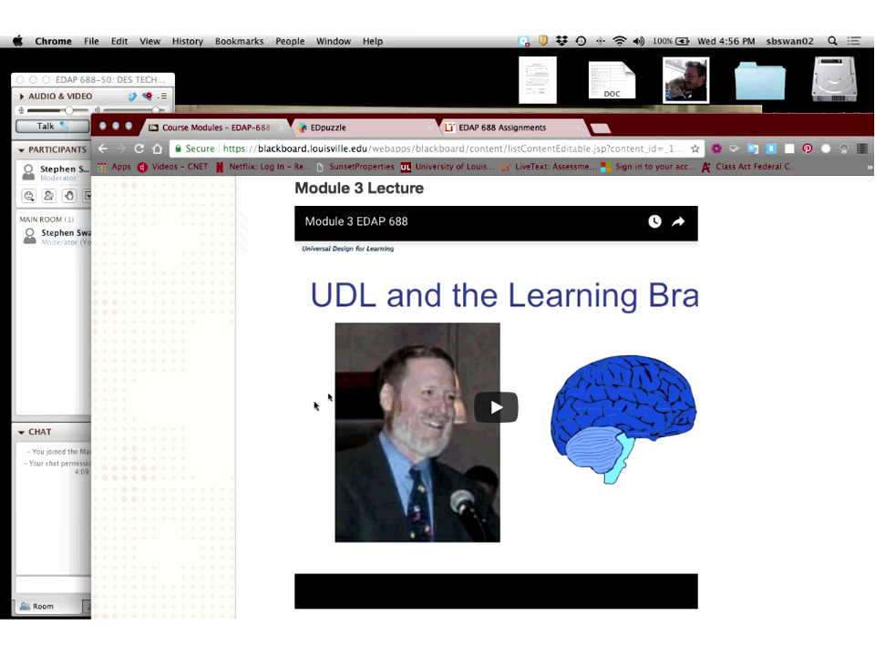
scroll(374, 459, down, 3)
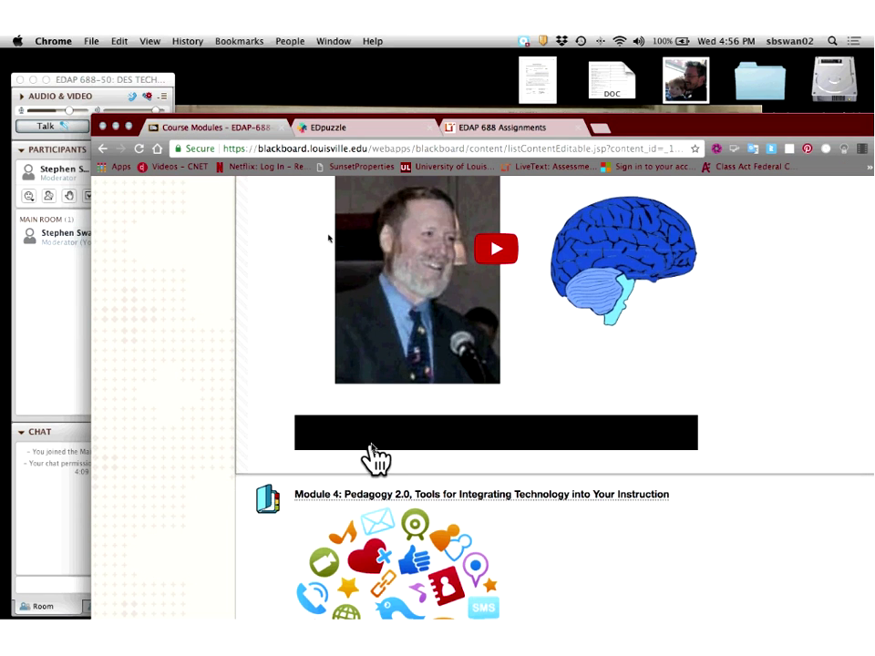
scroll(376, 458, up, 3)
scroll(374, 459, up, 2)
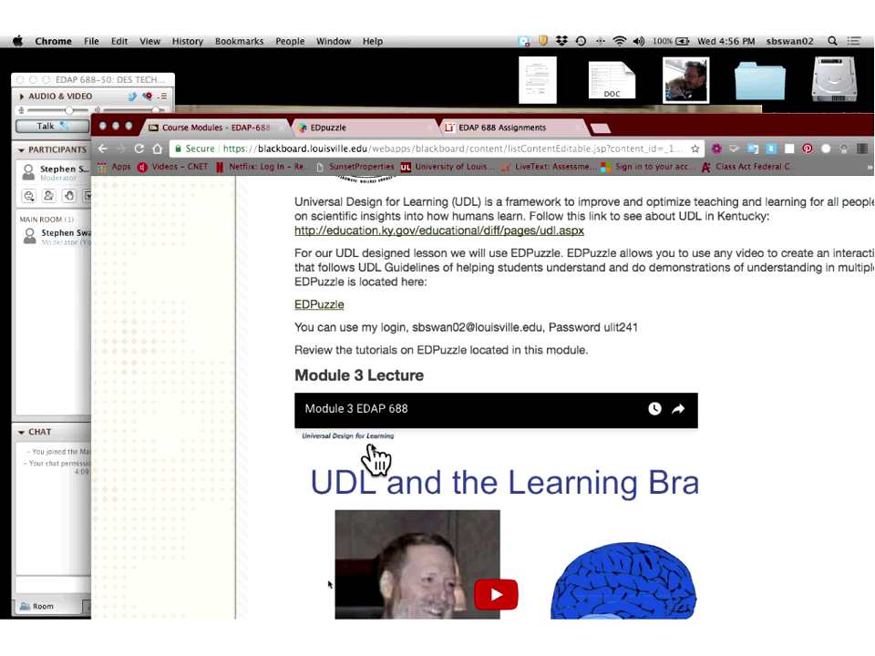
scroll(374, 459, down, 2)
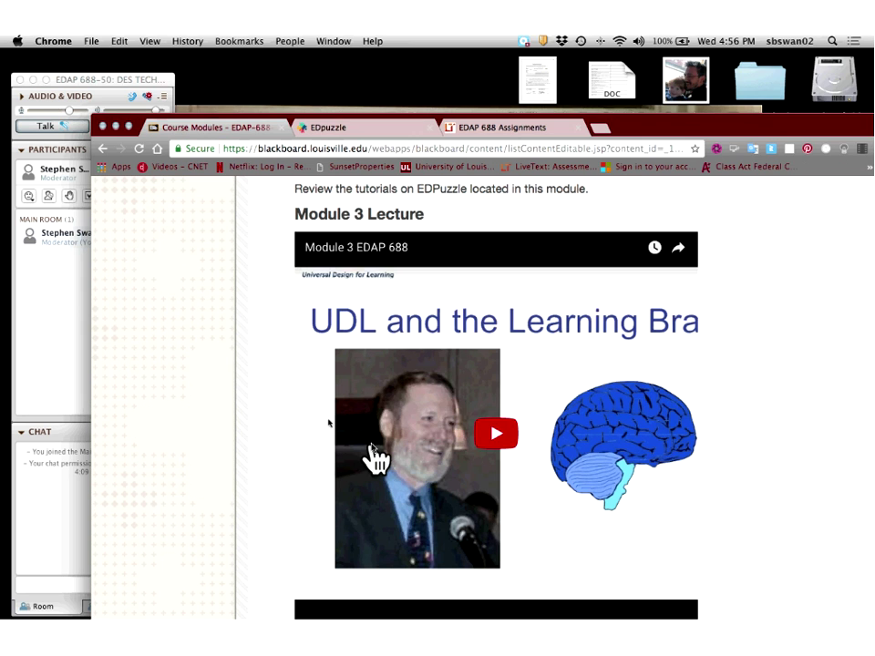
Scroll through Module 4's Cool apps links, from Class dojo through Edpuzzle to Endless numbers.
scroll(375, 458, down, 5)
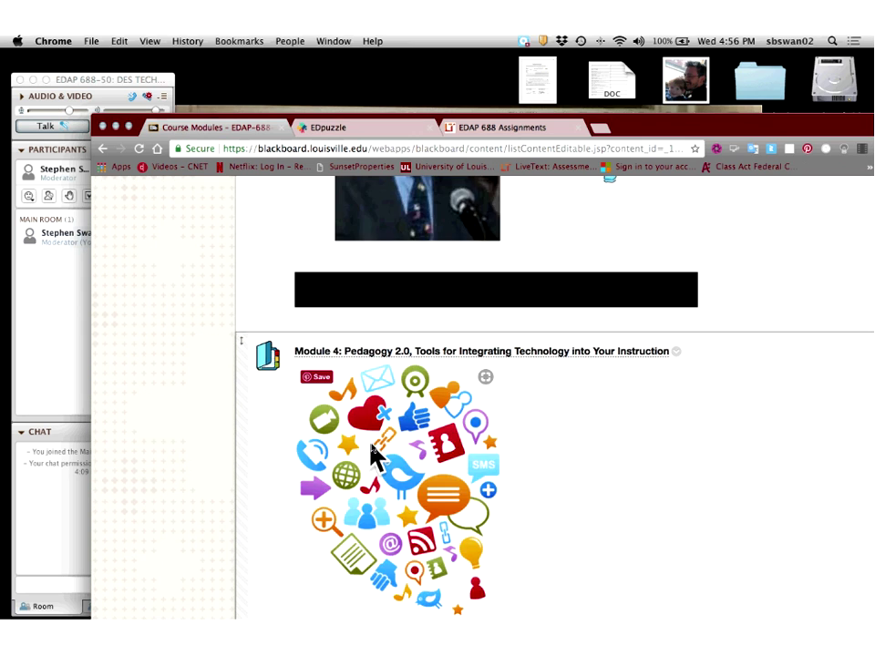
scroll(375, 459, down, 1)
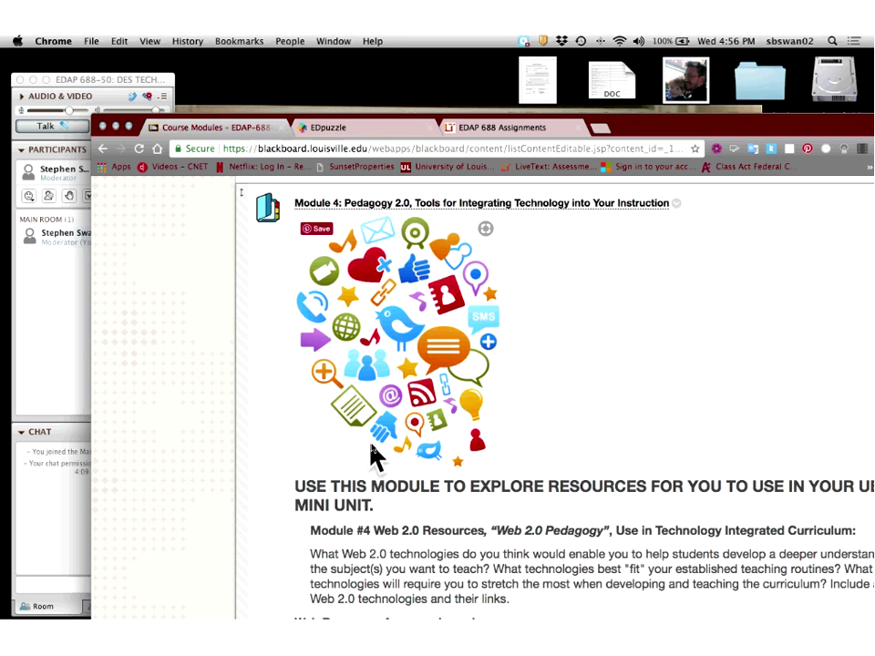
scroll(372, 448, down, 3)
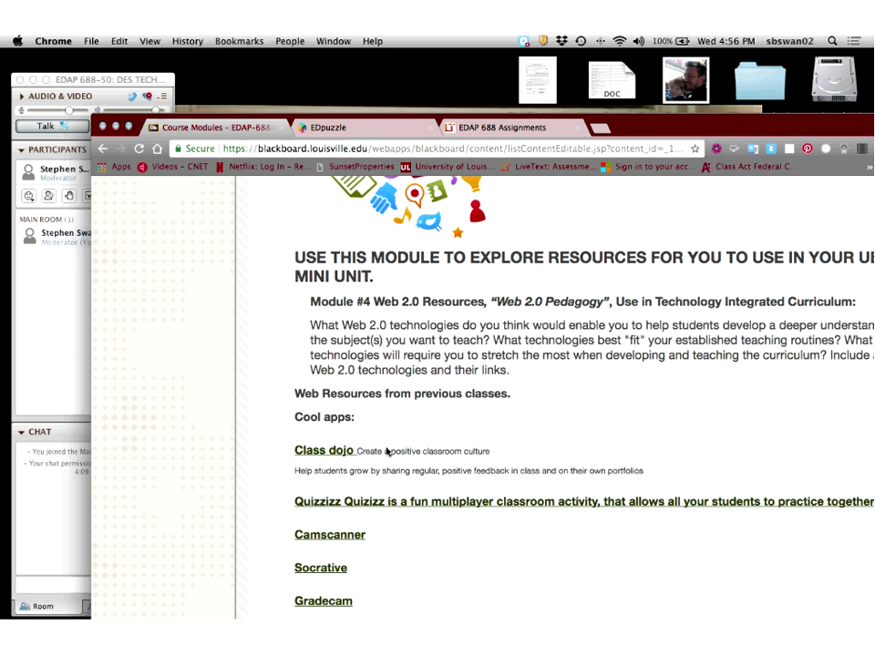
scroll(386, 450, down, 1)
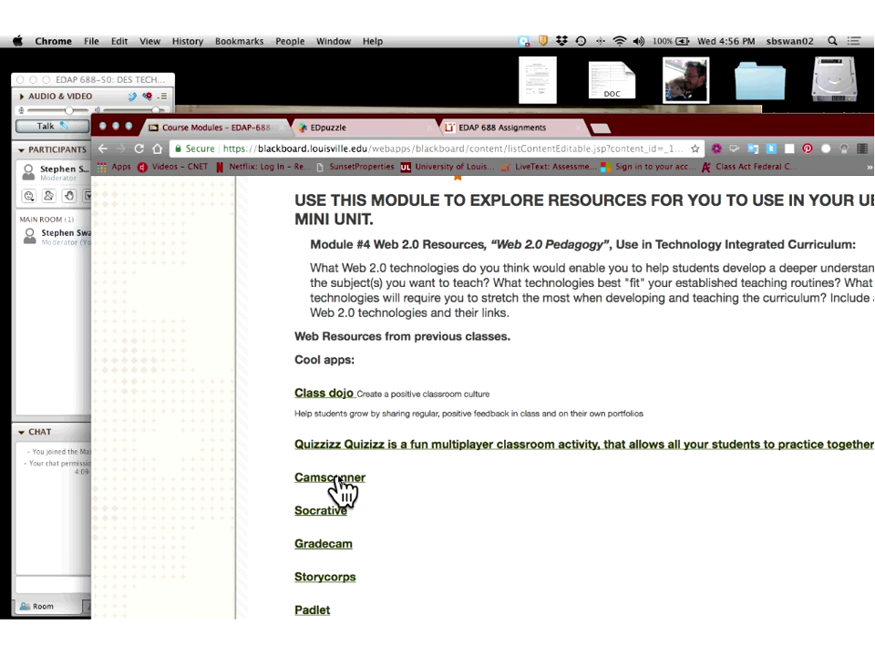
scroll(365, 465, down, 3)
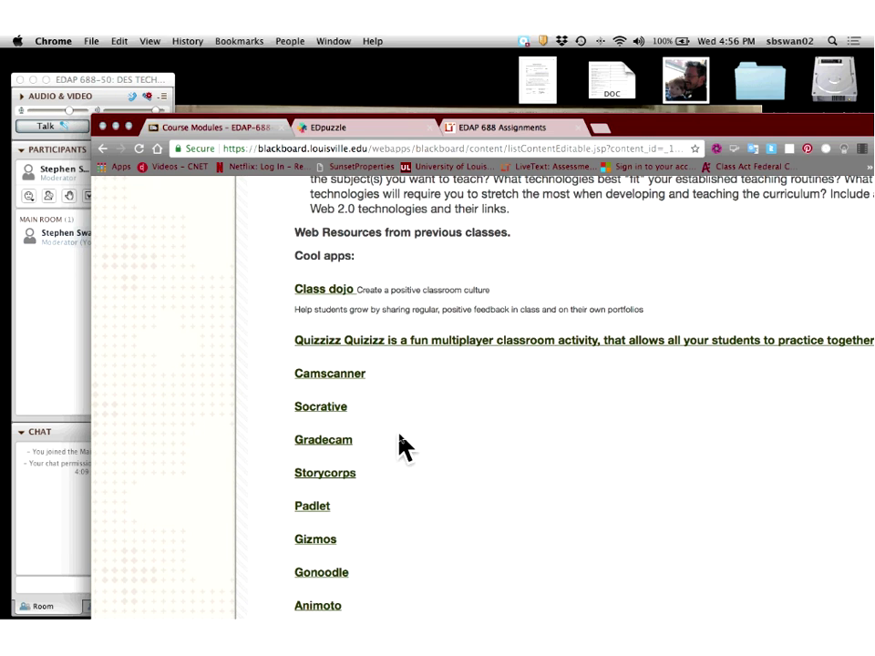
scroll(390, 439, down, 2)
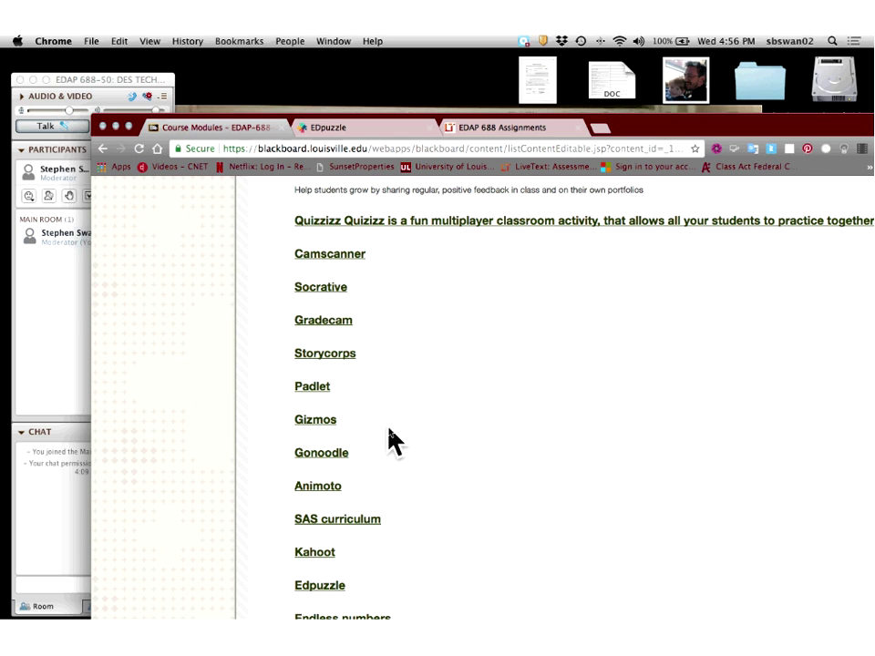
scroll(390, 439, down, 2)
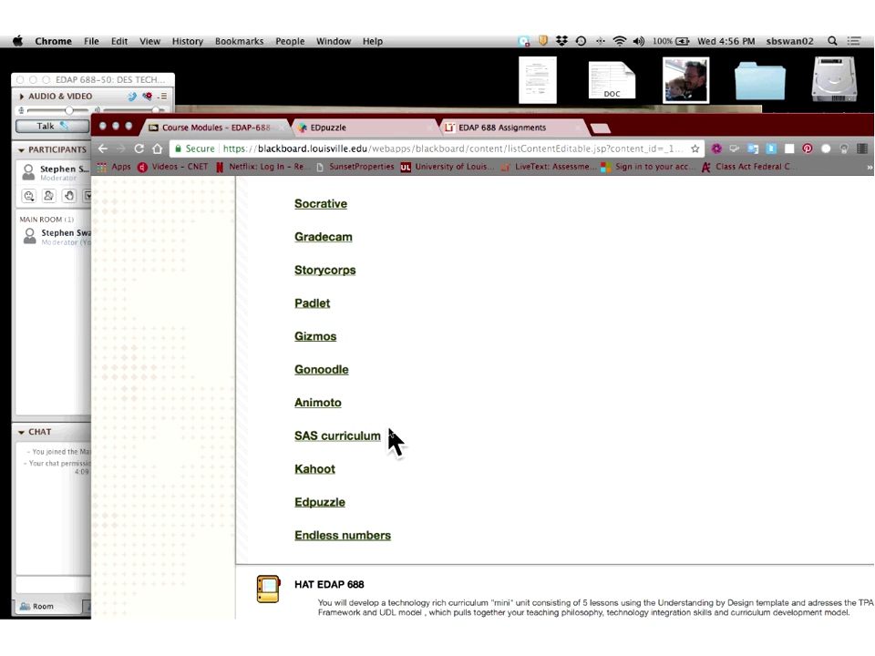
scroll(390, 439, down, 2)
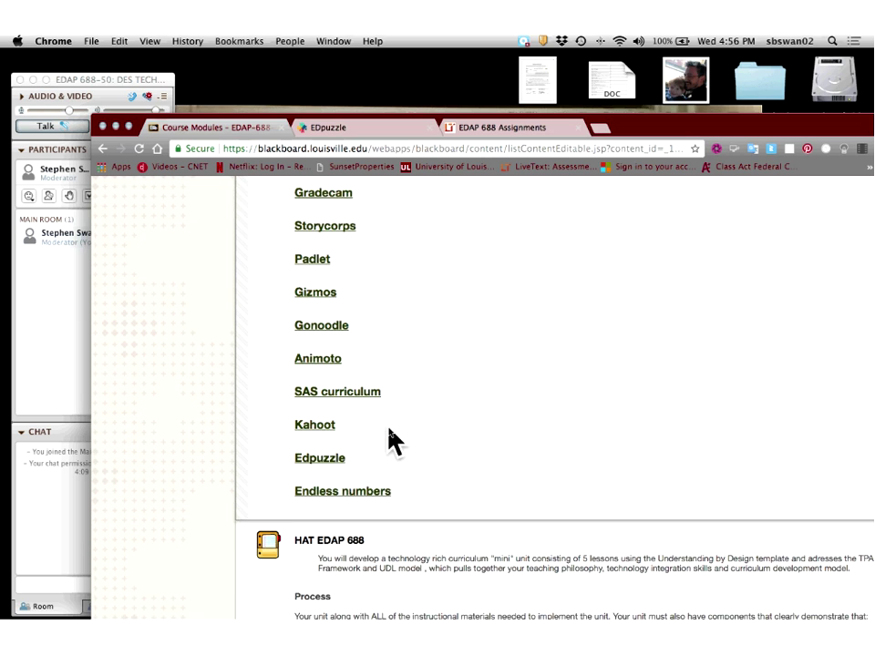
scroll(391, 440, down, 1)
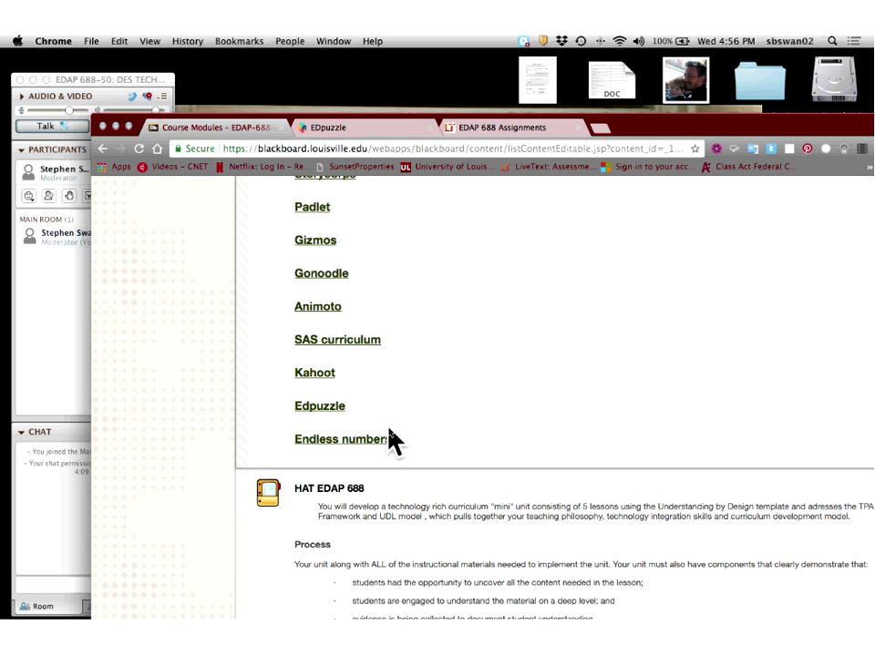
scroll(390, 439, up, 7)
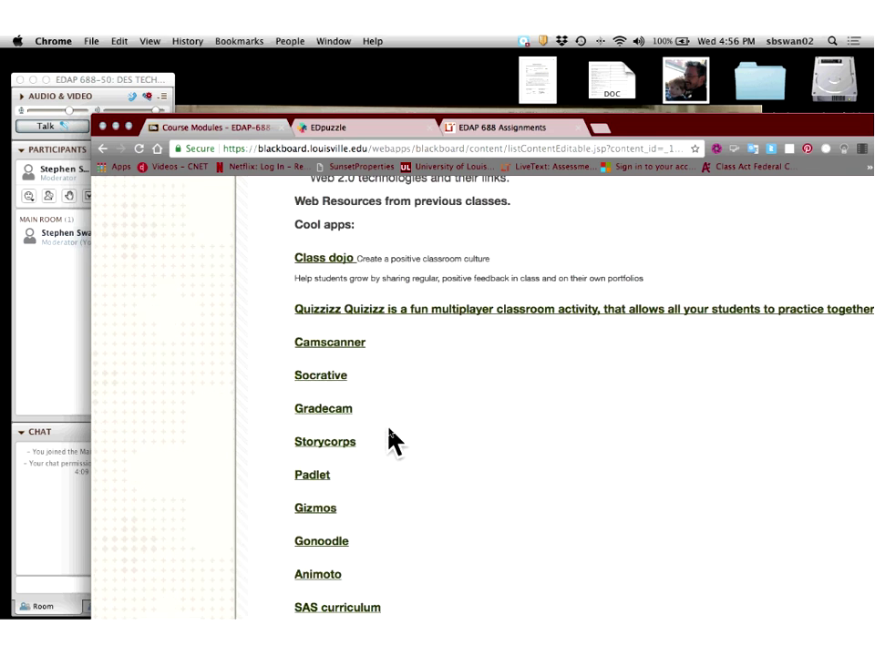
scroll(390, 439, up, 6)
scroll(390, 437, up, 5)
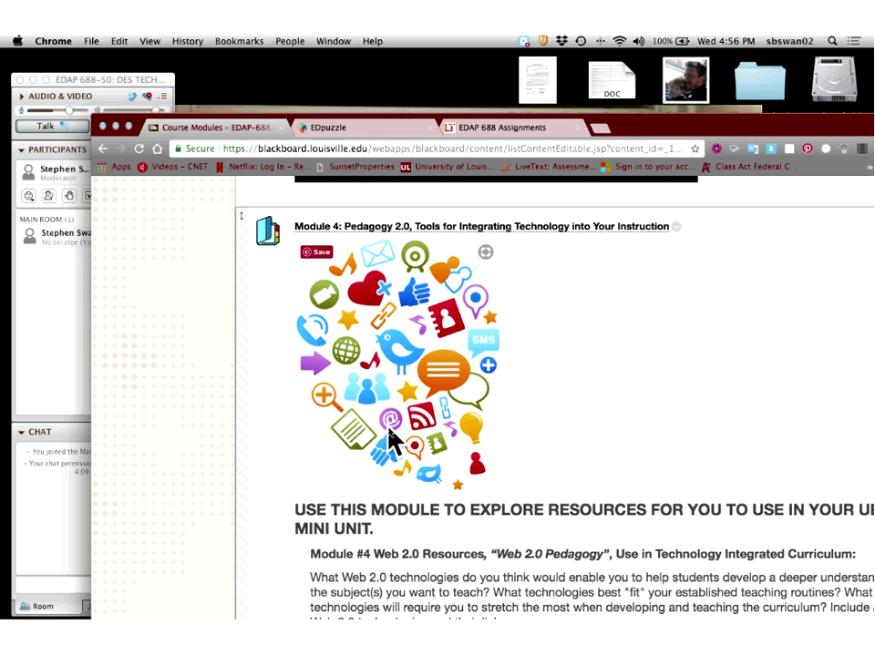
Open Module 4: Pedagogy 2.0 and scroll through its tutorials, articles and videos items.
click(371, 228)
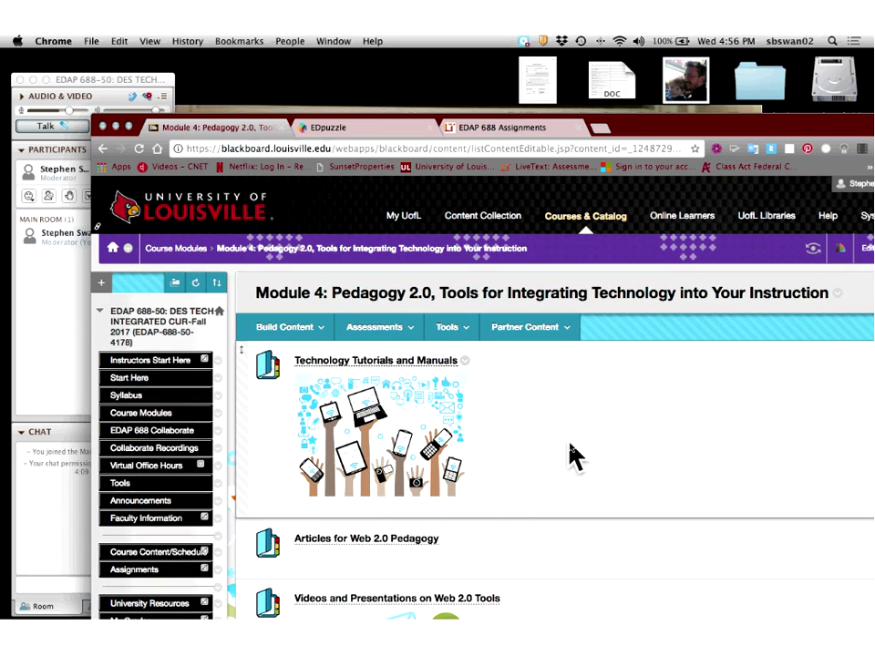
scroll(572, 456, down, 5)
scroll(572, 450, down, 3)
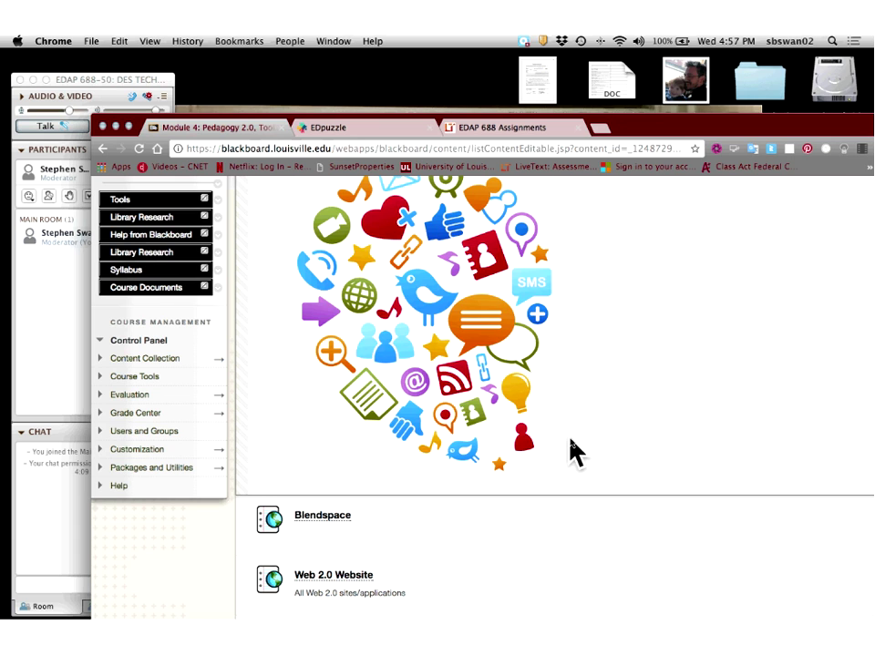
scroll(572, 451, down, 5)
scroll(572, 451, down, 1)
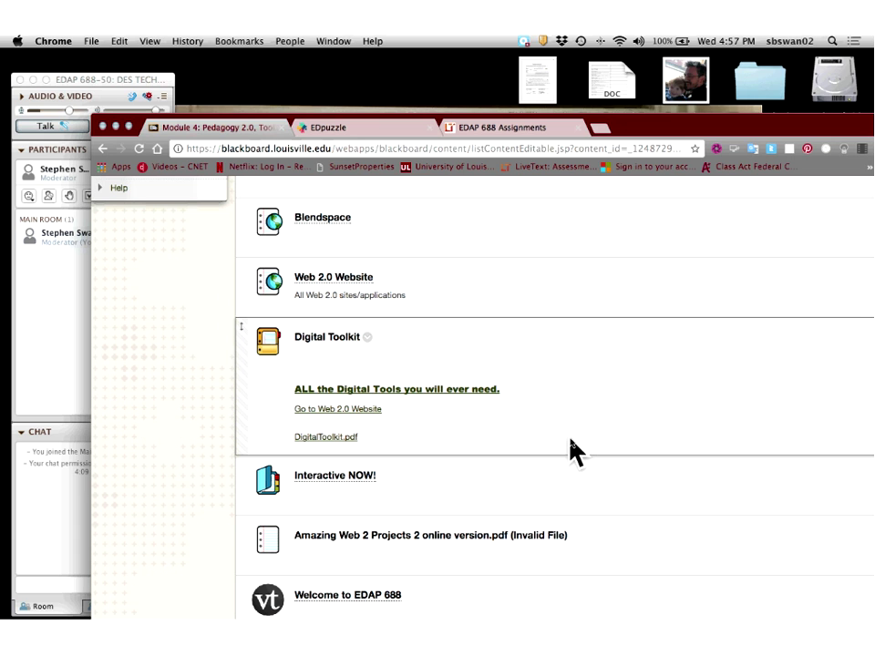
scroll(572, 451, up, 10)
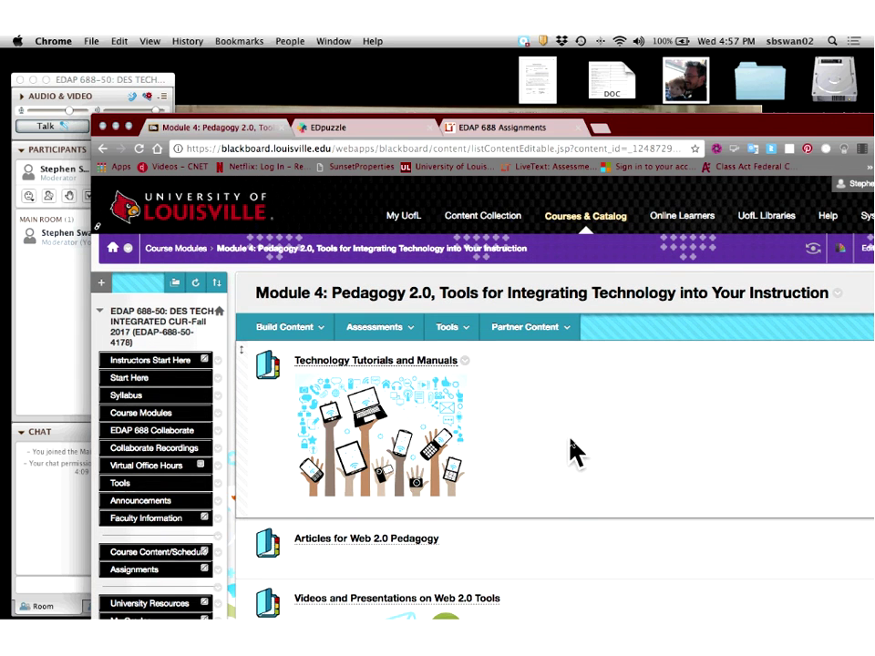
Go back to Course Modules for the HAT EDAP 688 template, then close the EDpuzzle tab.
click(101, 150)
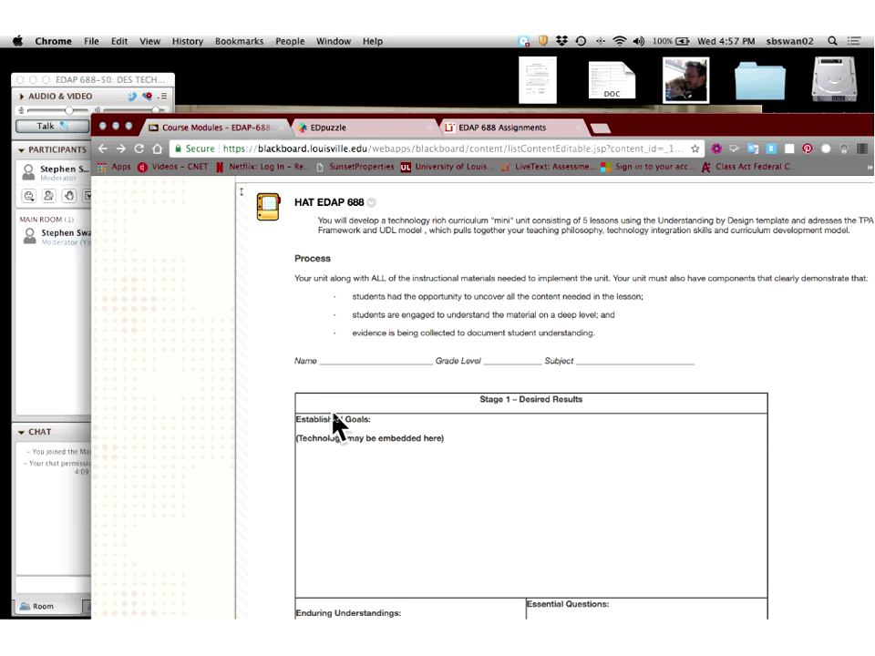
click(428, 128)
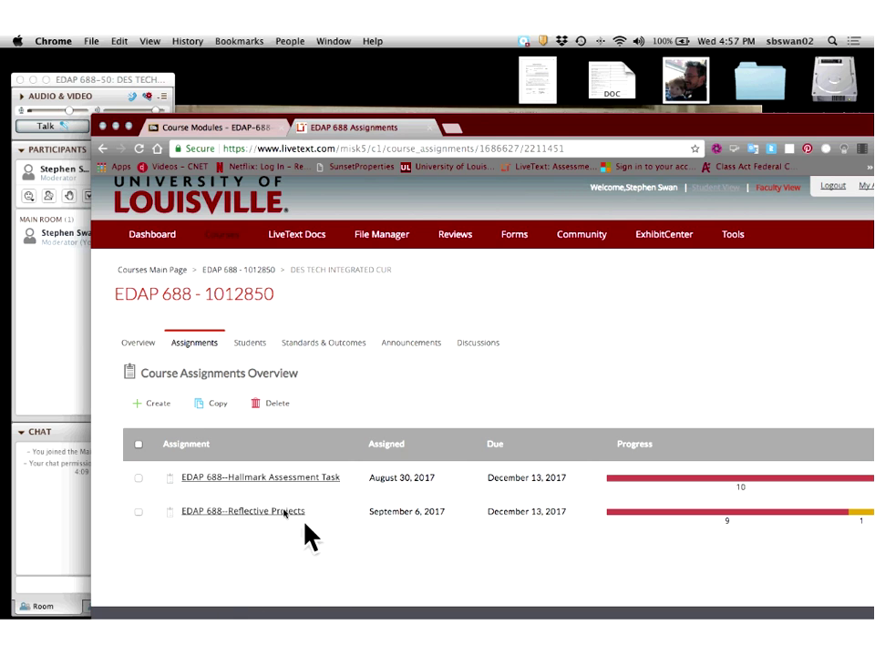
Open EDAP 688--Reflective Projects and scroll to its Reflective Papers assessment document.
click(254, 511)
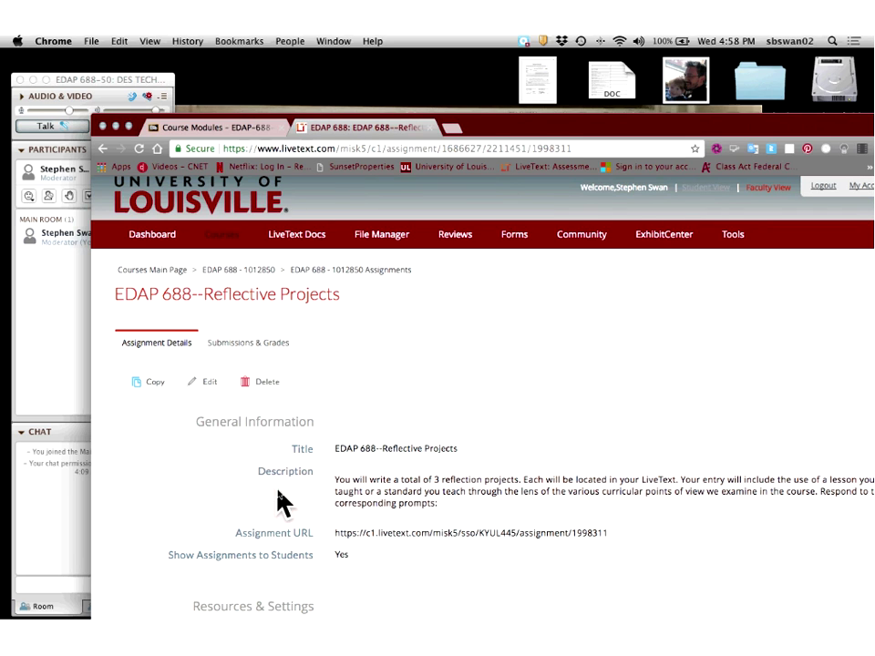
scroll(283, 502, down, 2)
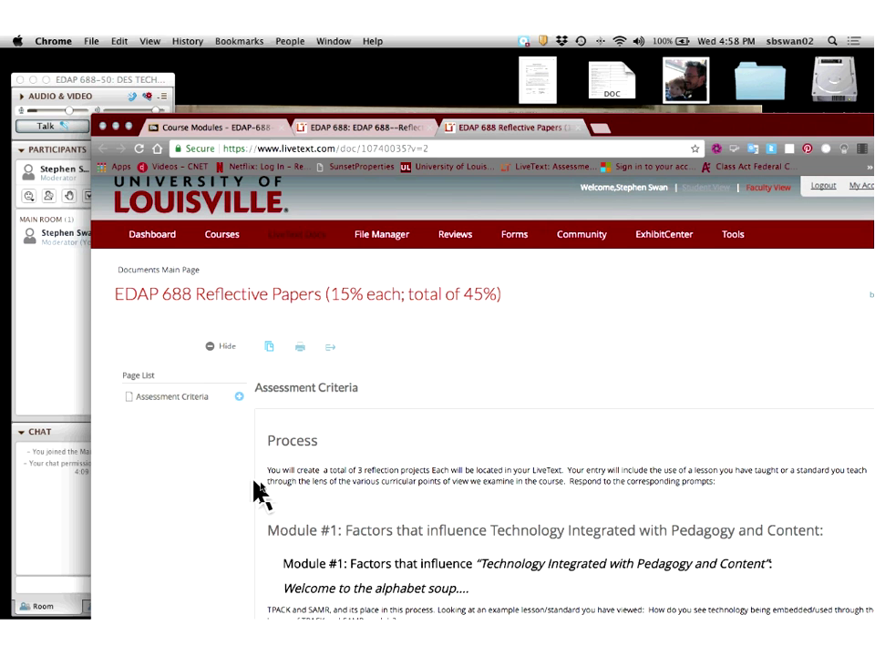
Read the Module #1 reflection prompts and follow the tpackcehd.wikispaces.com link.
scroll(259, 492, down, 3)
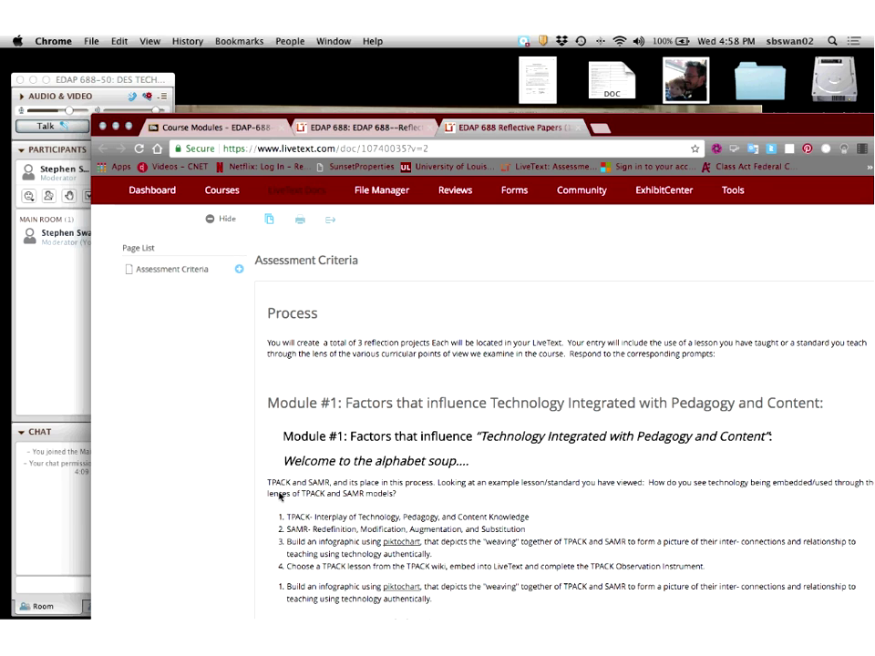
scroll(281, 495, down, 2)
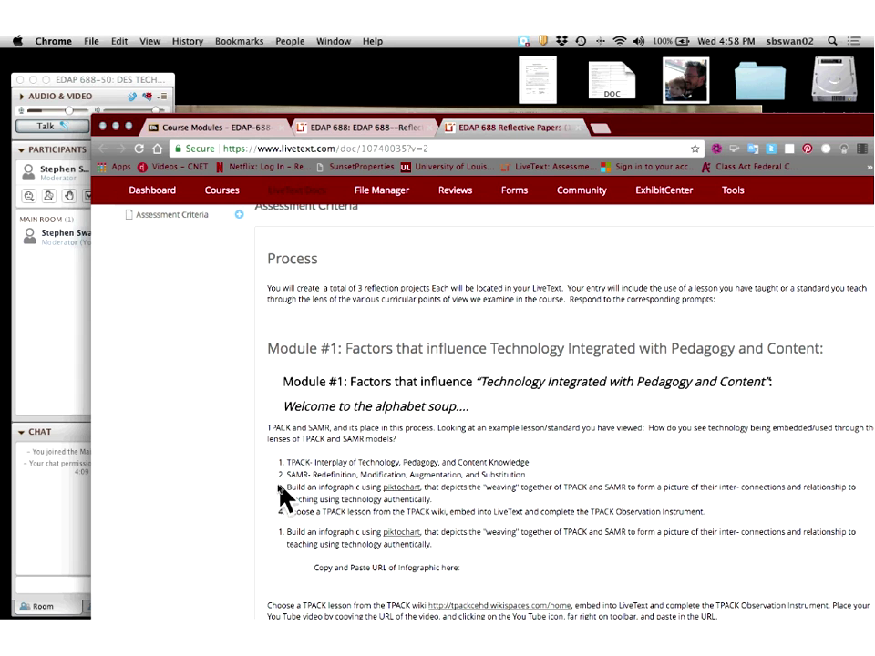
scroll(282, 550, down, 1)
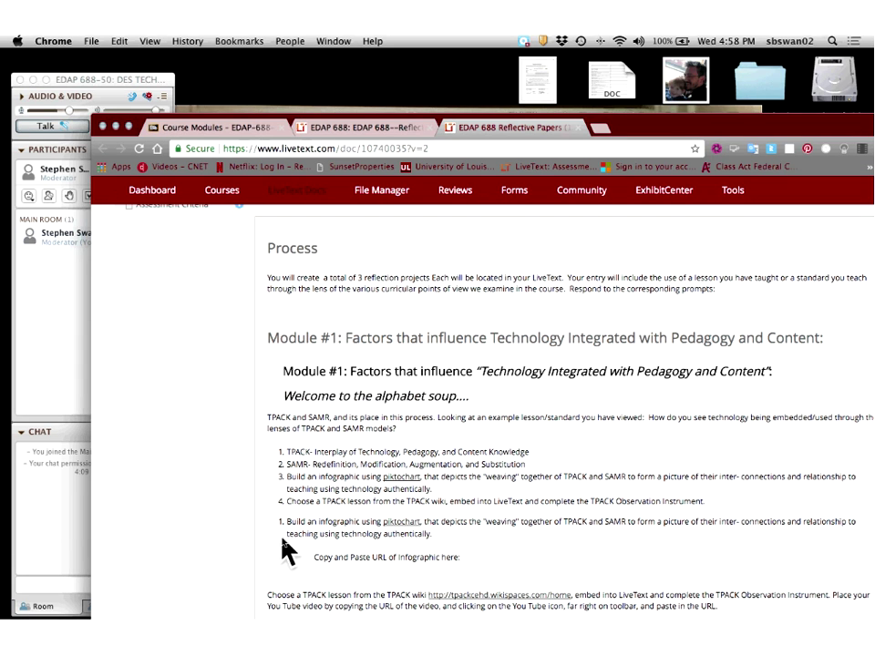
scroll(283, 538, up, 1)
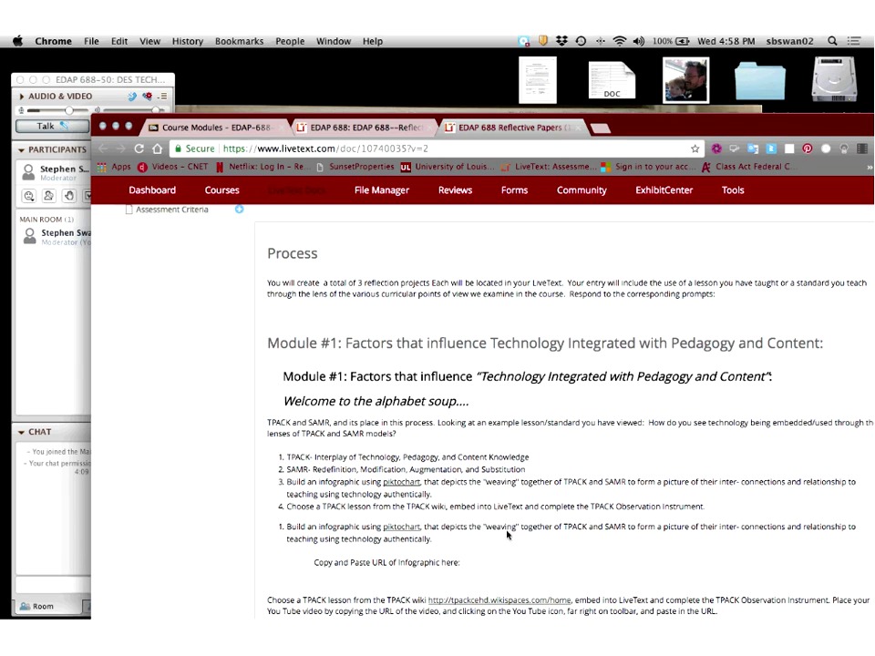
scroll(508, 537, down, 1)
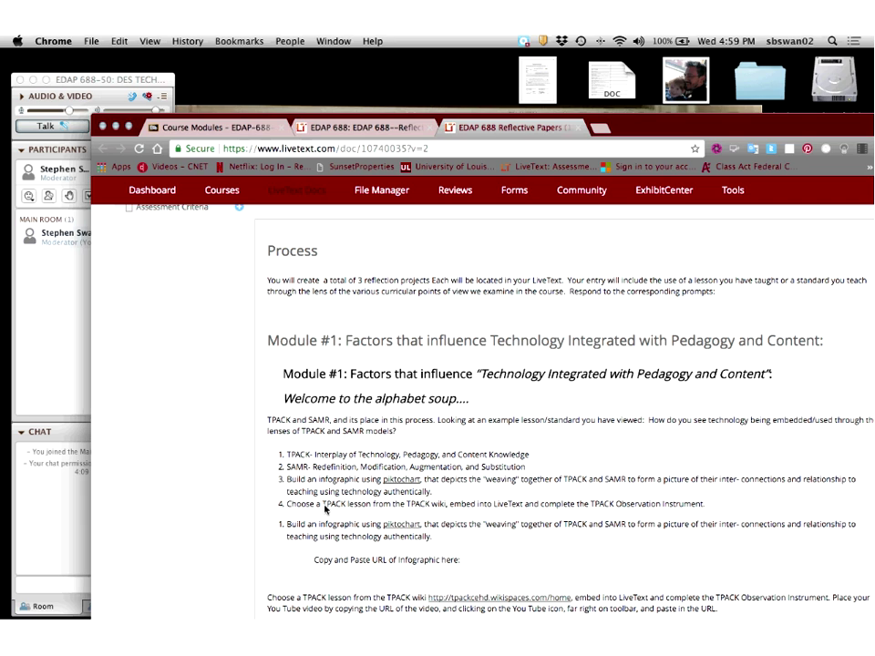
scroll(326, 510, down, 3)
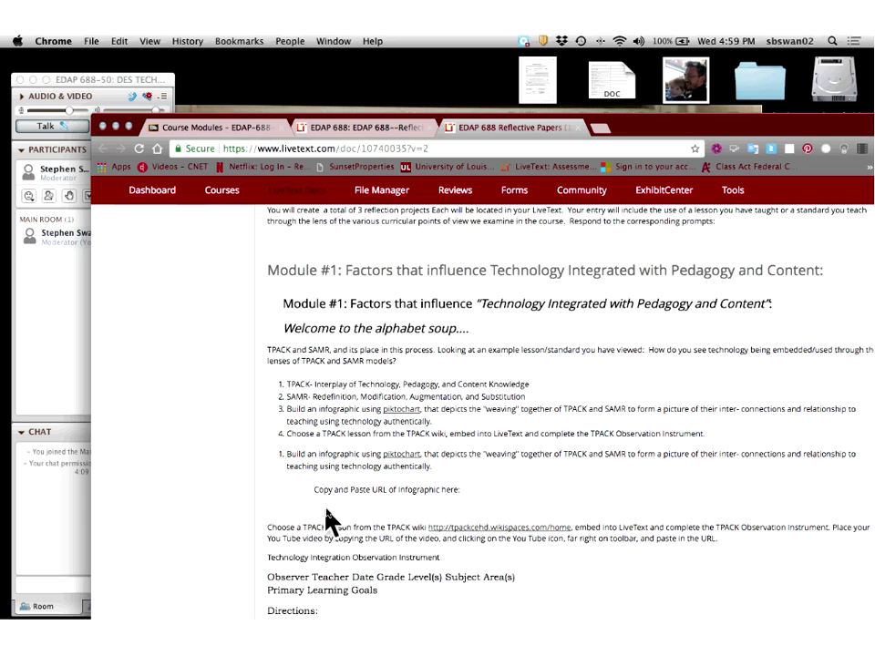
scroll(323, 512, down, 1)
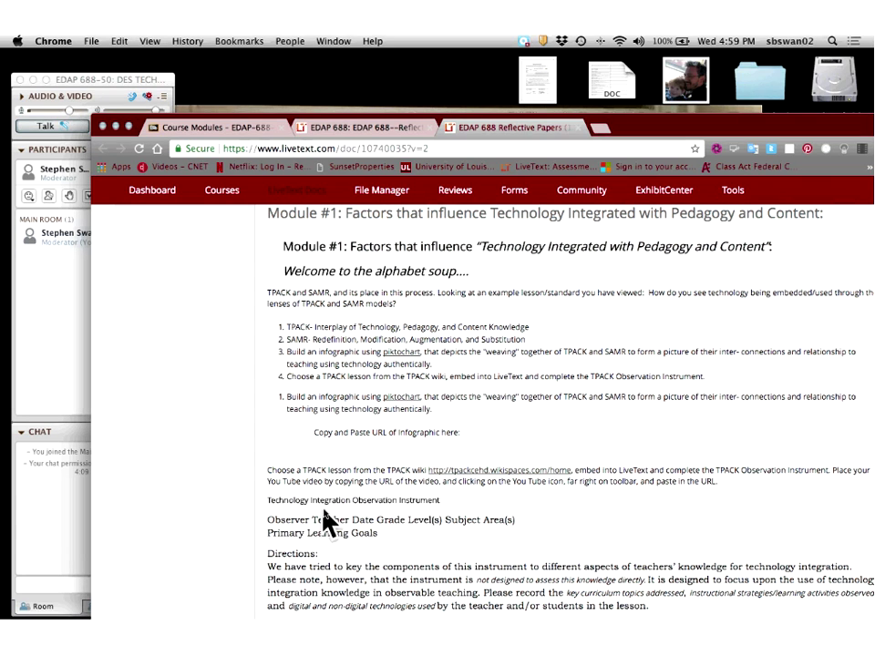
scroll(337, 518, down, 1)
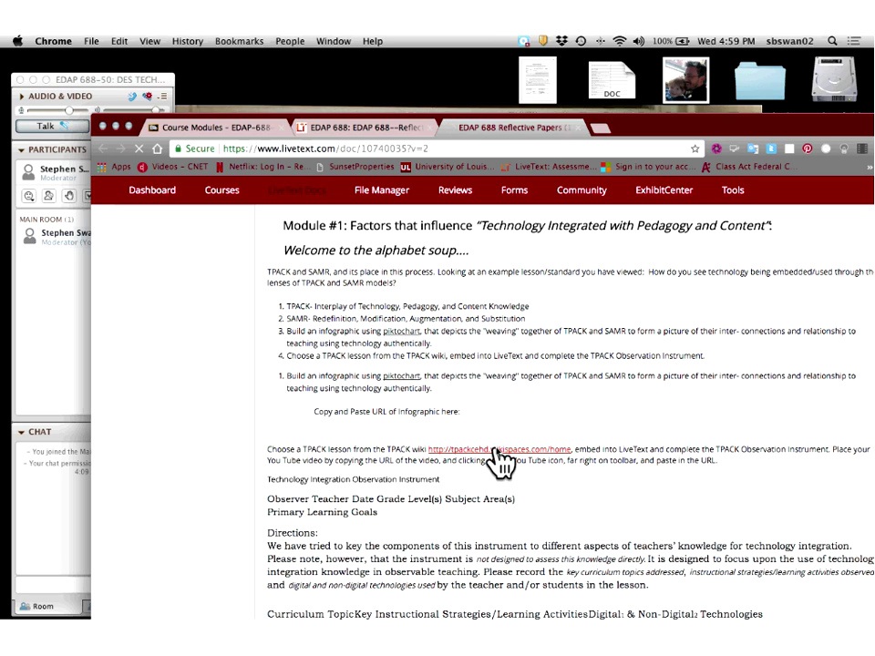
click(499, 461)
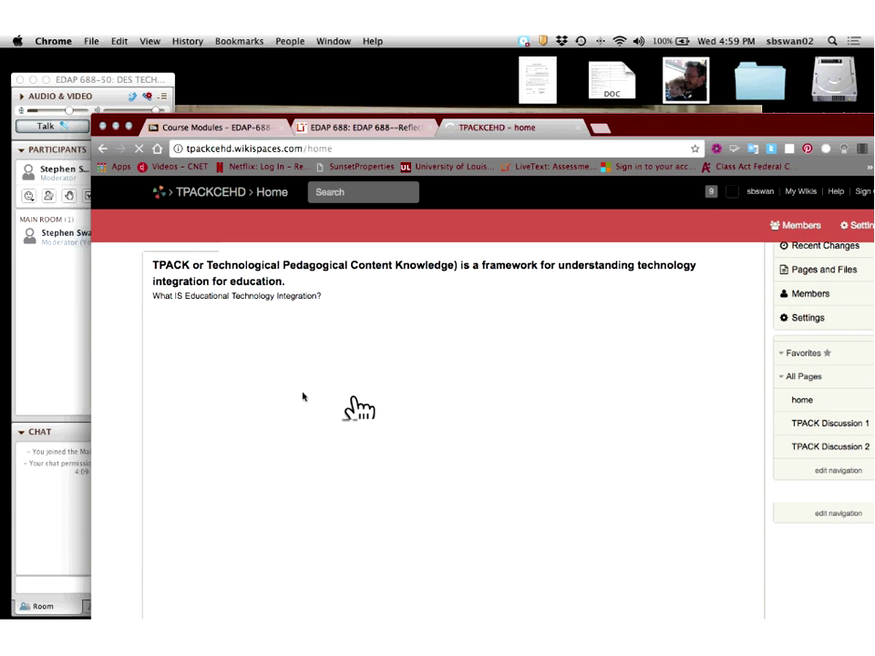
Copy the TPACK In The Elementary Classroom video URL and return to the EDAP 688 LiveText tab.
scroll(244, 392, down, 4)
scroll(246, 401, down, 2)
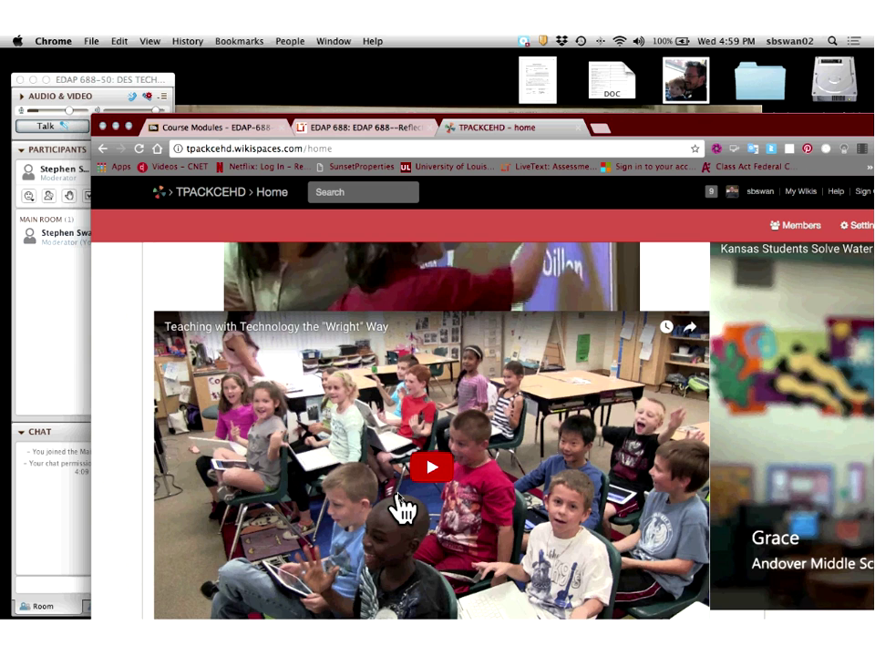
right_click(310, 485)
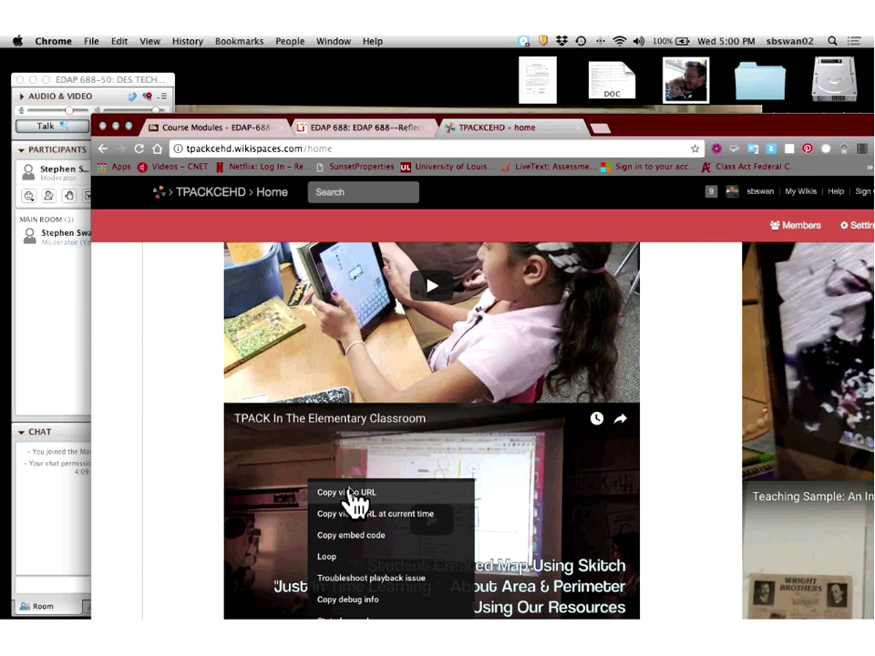
click(349, 493)
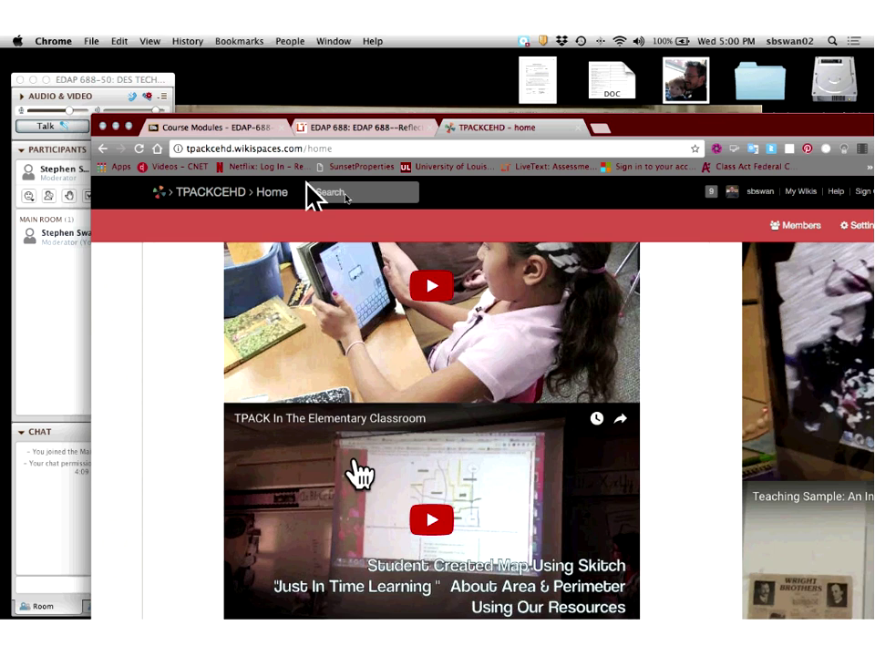
click(362, 135)
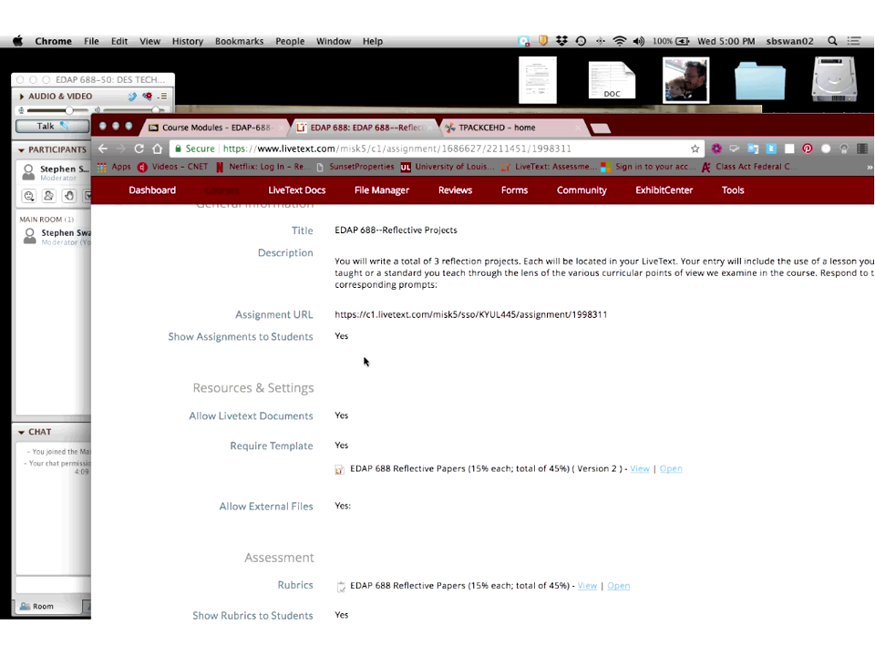
Return to the EDAP 688 Reflective Papers tab and scroll through its lesson template.
click(470, 133)
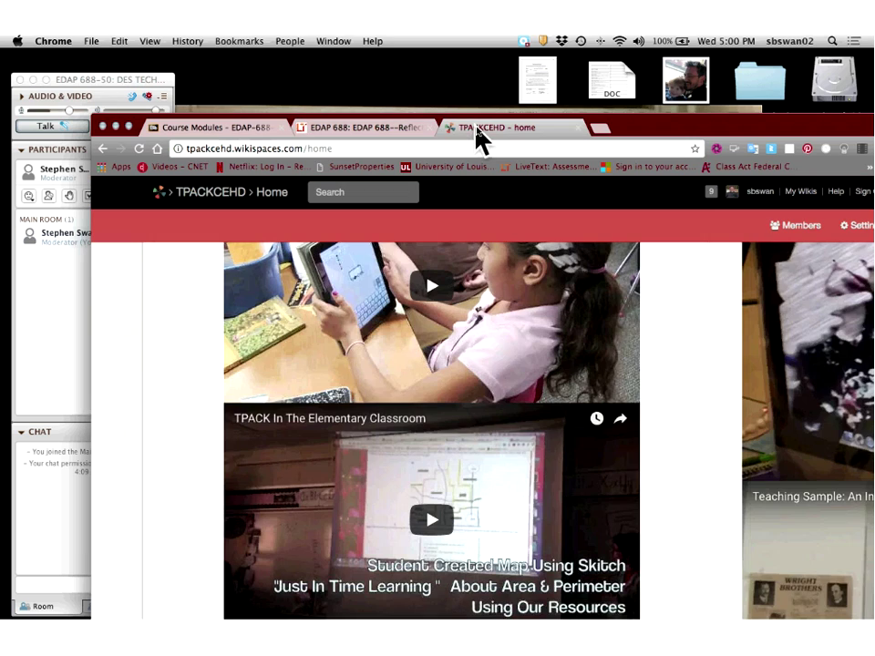
click(361, 135)
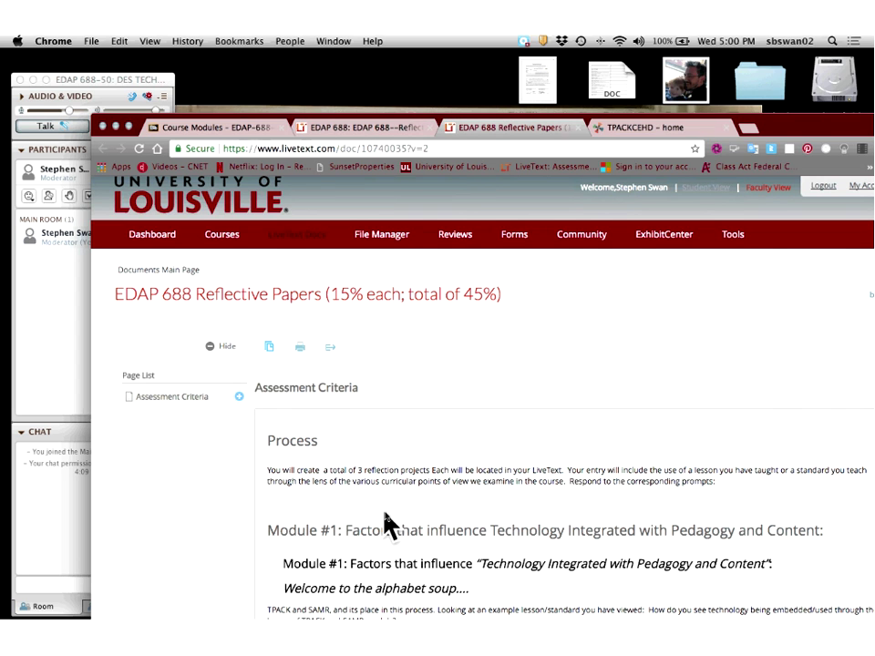
scroll(384, 513, down, 5)
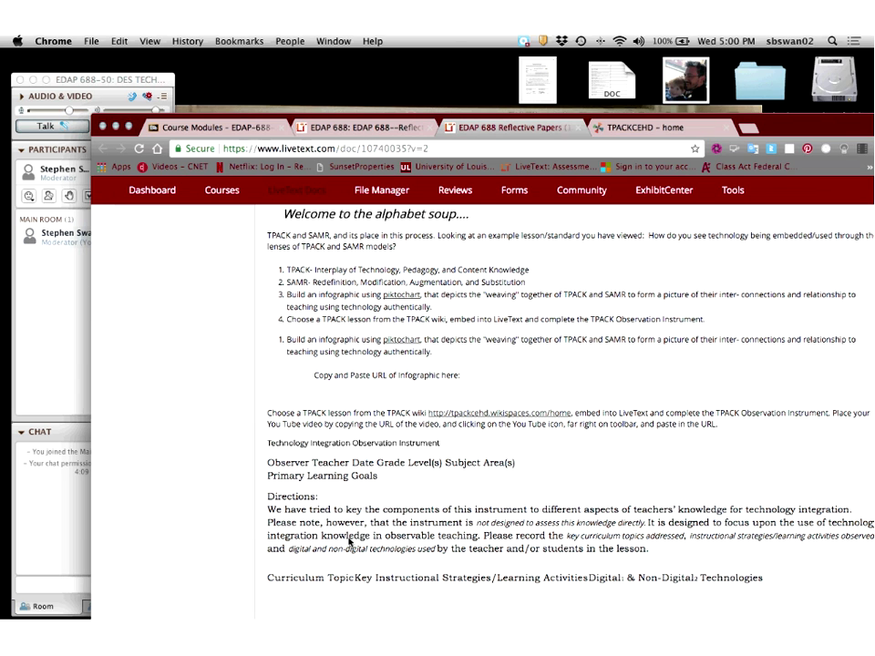
scroll(331, 512, down, 2)
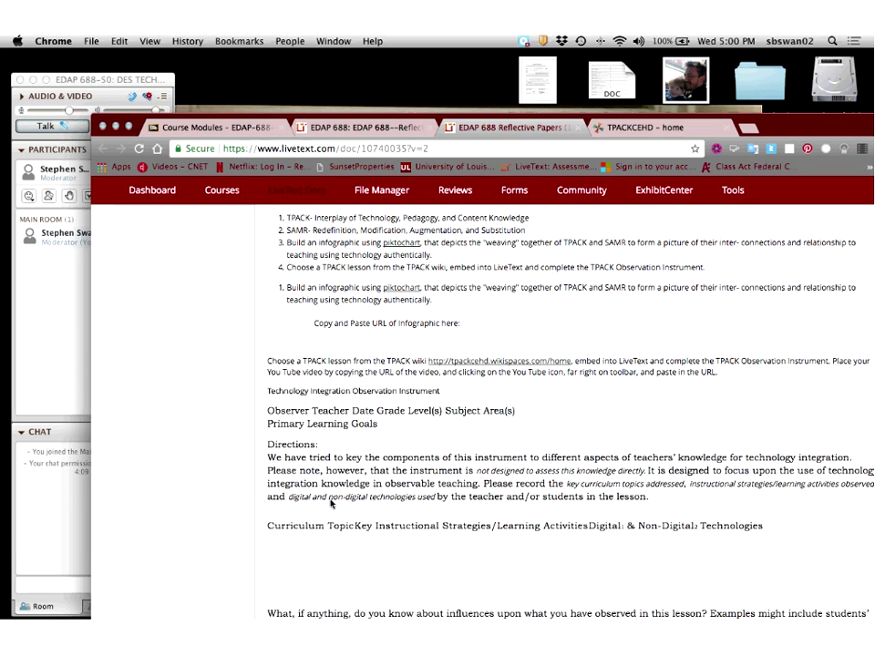
scroll(331, 512, down, 4)
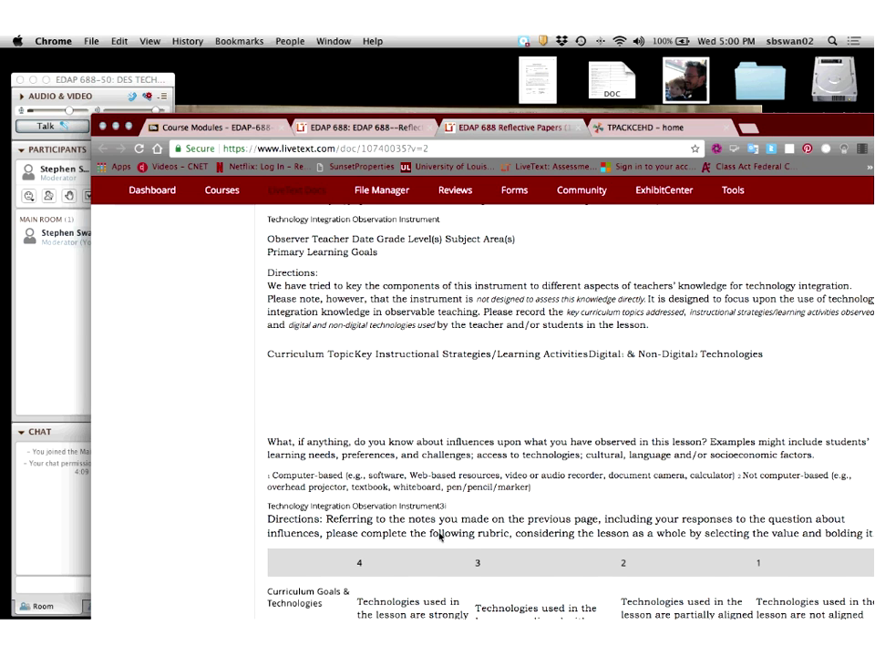
scroll(440, 538, down, 17)
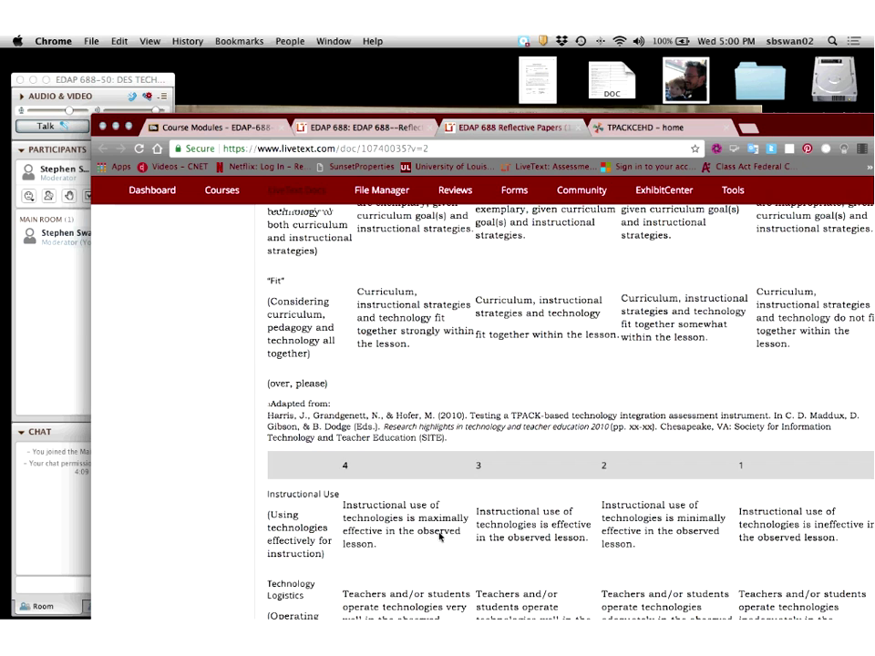
scroll(440, 541, down, 5)
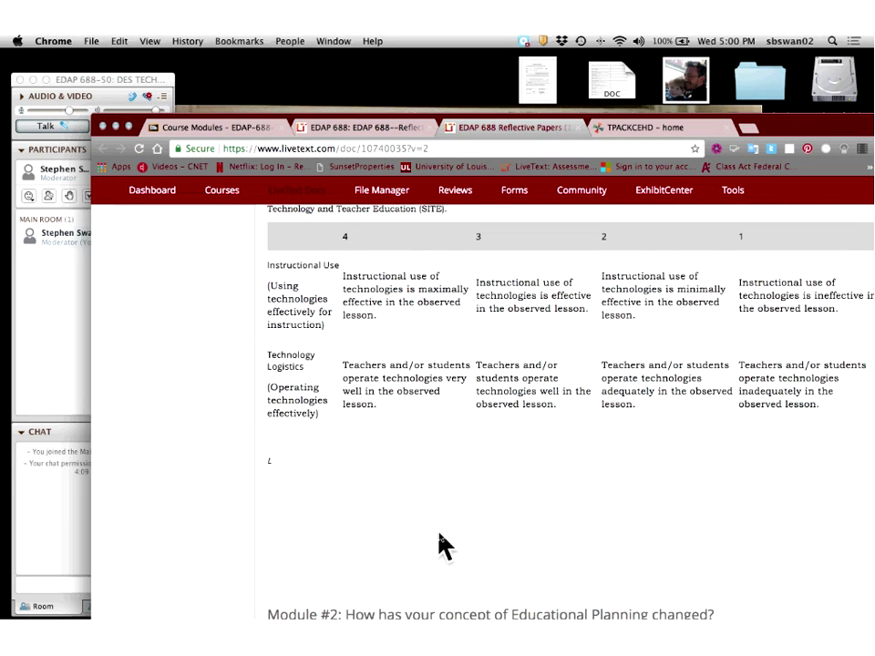
scroll(440, 545, up, 20)
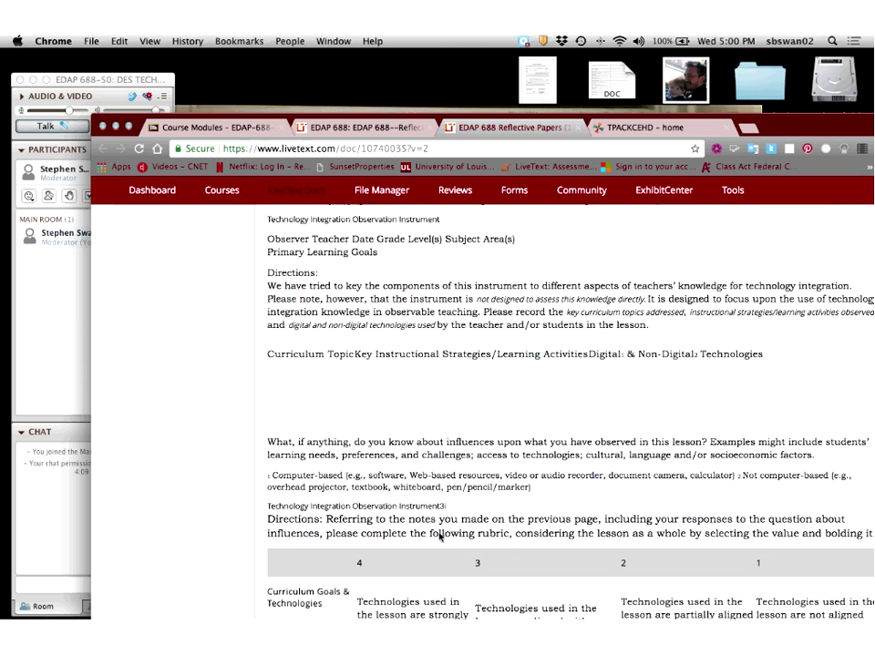
scroll(440, 538, down, 2)
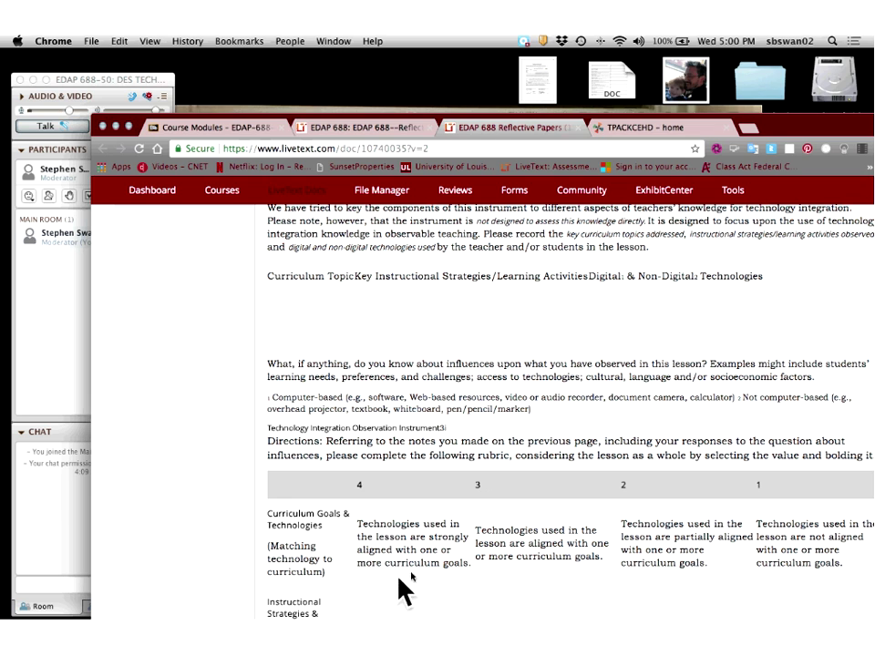
scroll(421, 571, up, 4)
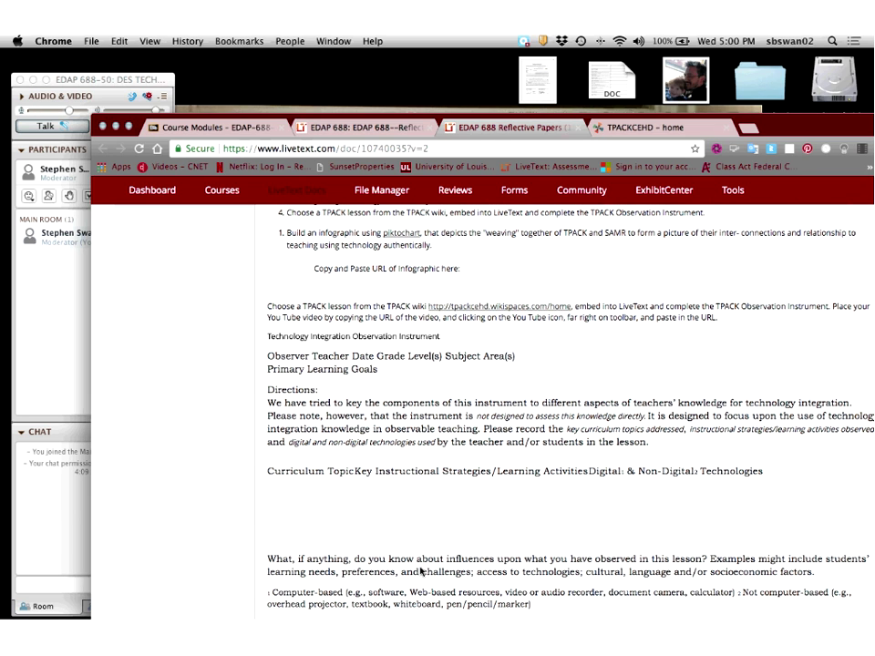
scroll(422, 571, up, 1)
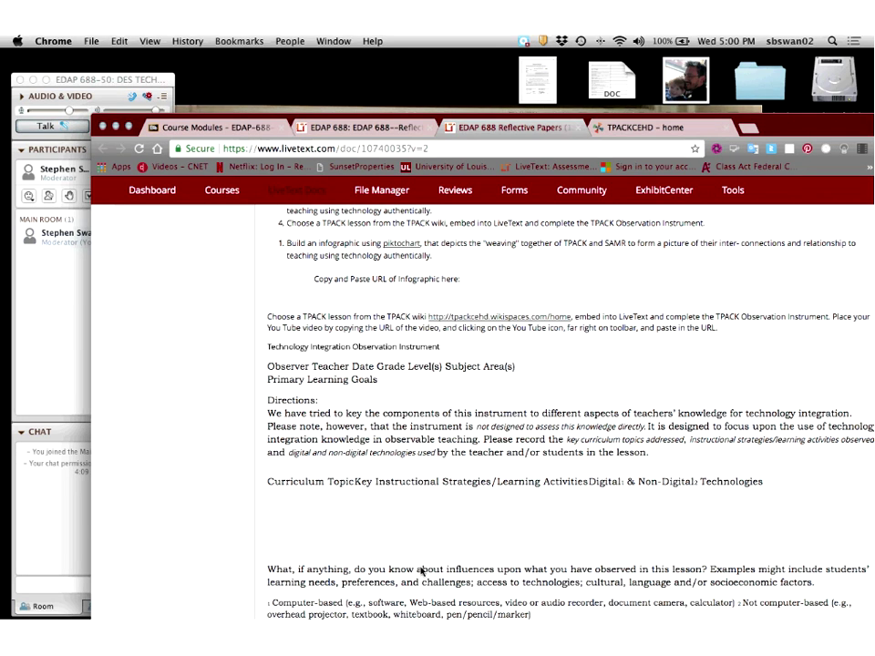
scroll(421, 570, up, 1)
scroll(421, 571, up, 2)
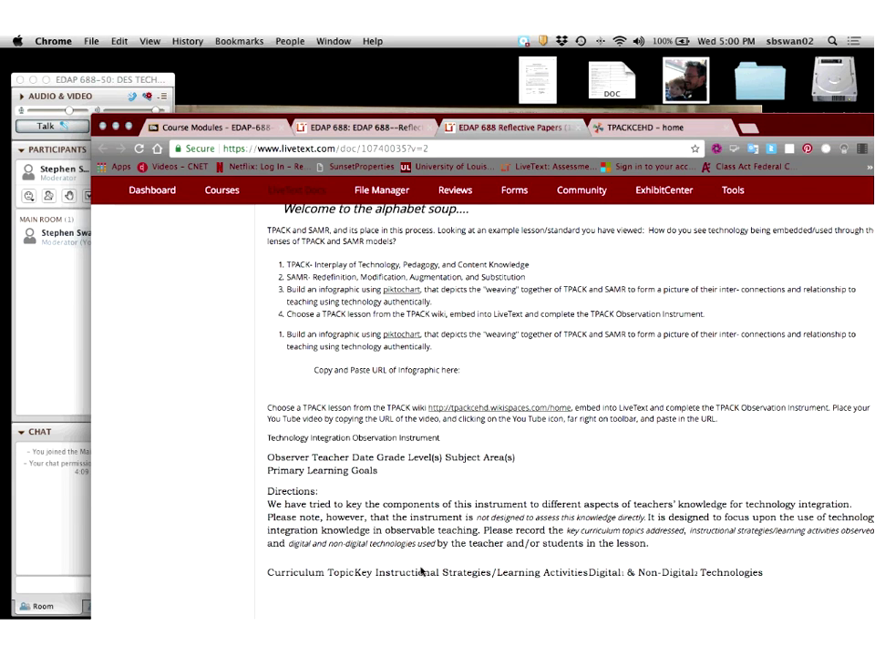
Scroll through the Module #3 Universal Design for Learning section and rubric, then back up.
scroll(421, 571, down, 3)
scroll(424, 574, down, 8)
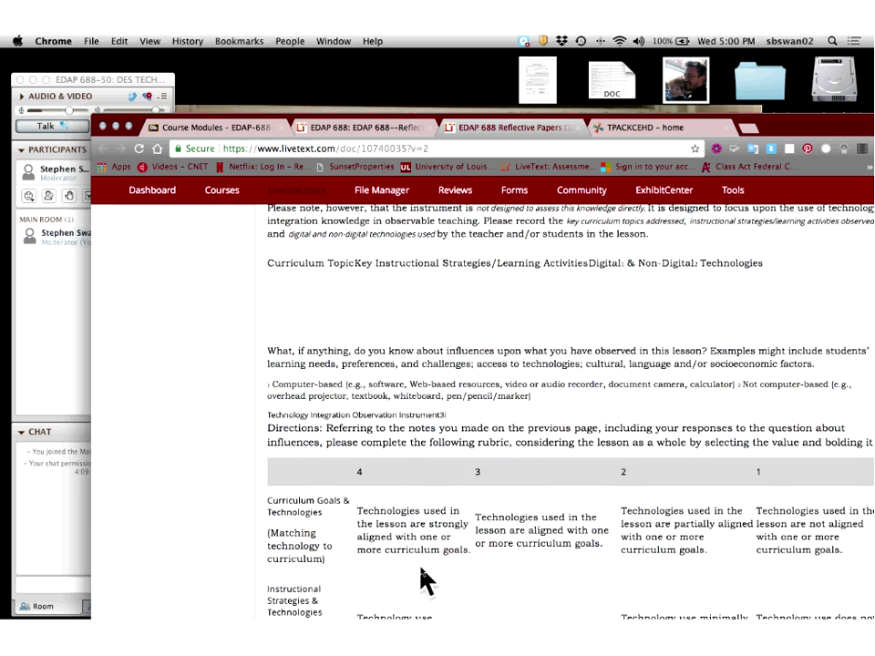
scroll(442, 561, down, 3)
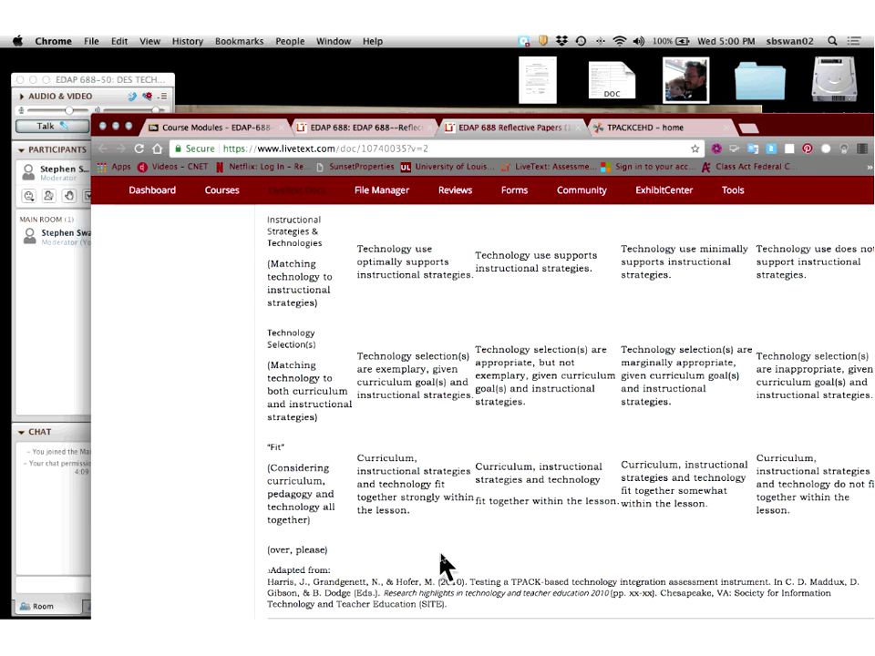
scroll(442, 561, down, 3)
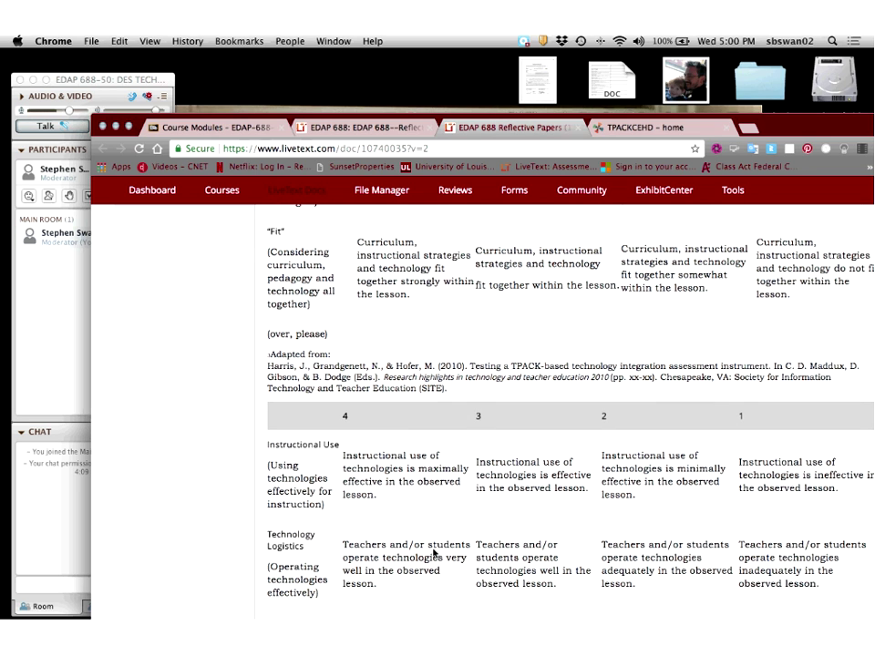
scroll(433, 556, down, 3)
scroll(434, 556, down, 3)
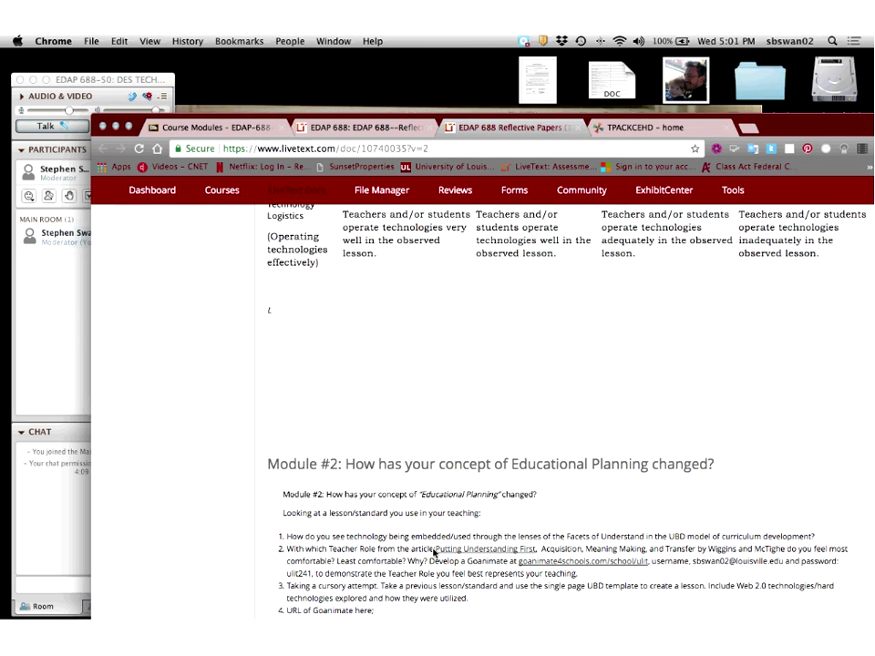
scroll(434, 555, down, 3)
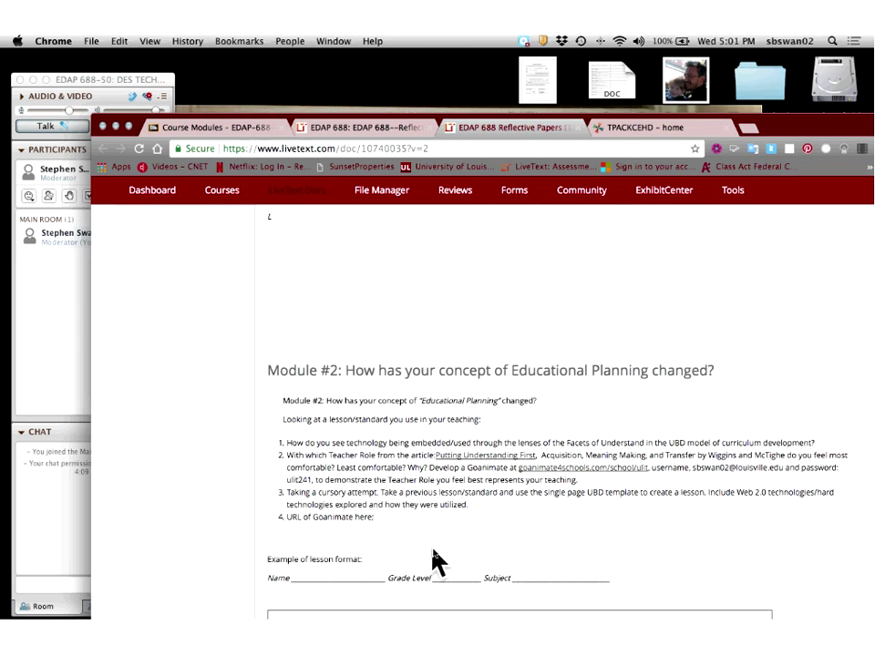
scroll(434, 559, down, 2)
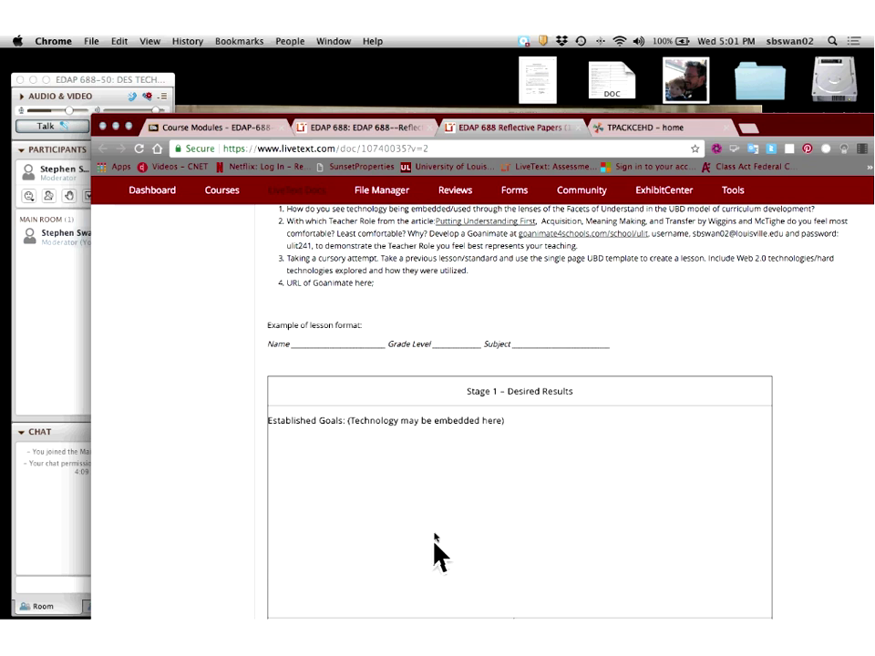
scroll(433, 559, down, 1)
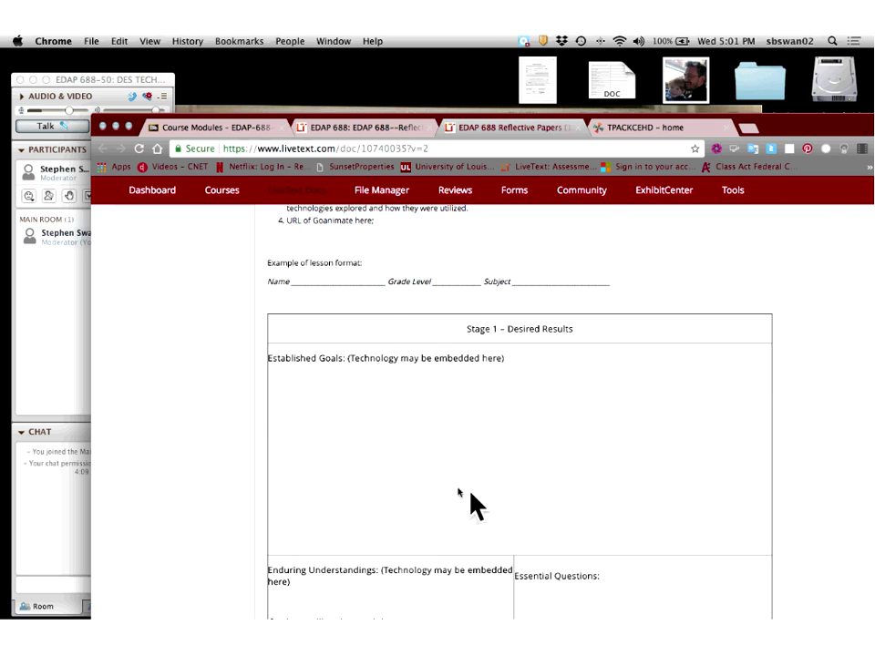
scroll(444, 488, down, 2)
scroll(444, 488, down, 3)
scroll(444, 486, down, 3)
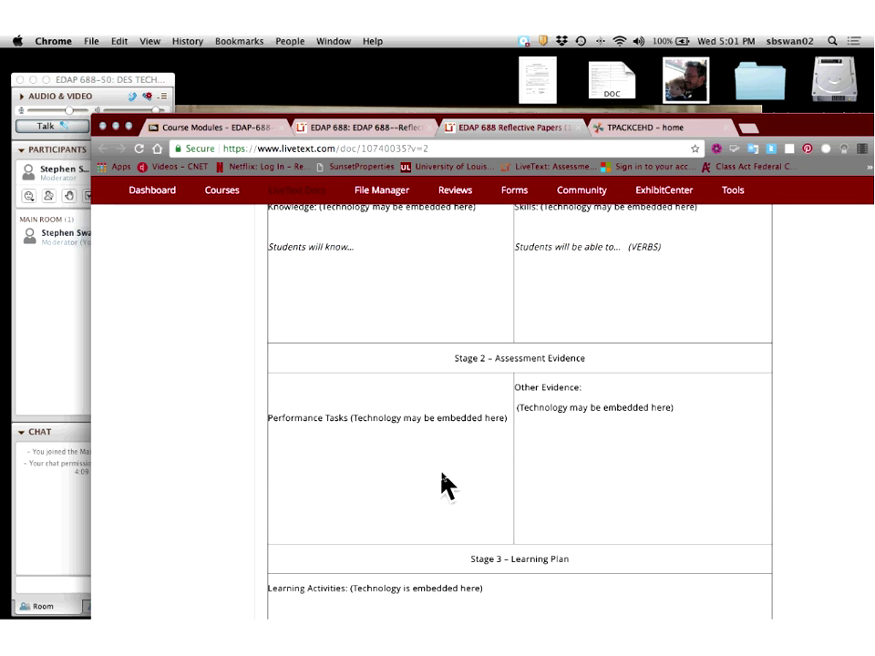
scroll(444, 486, down, 4)
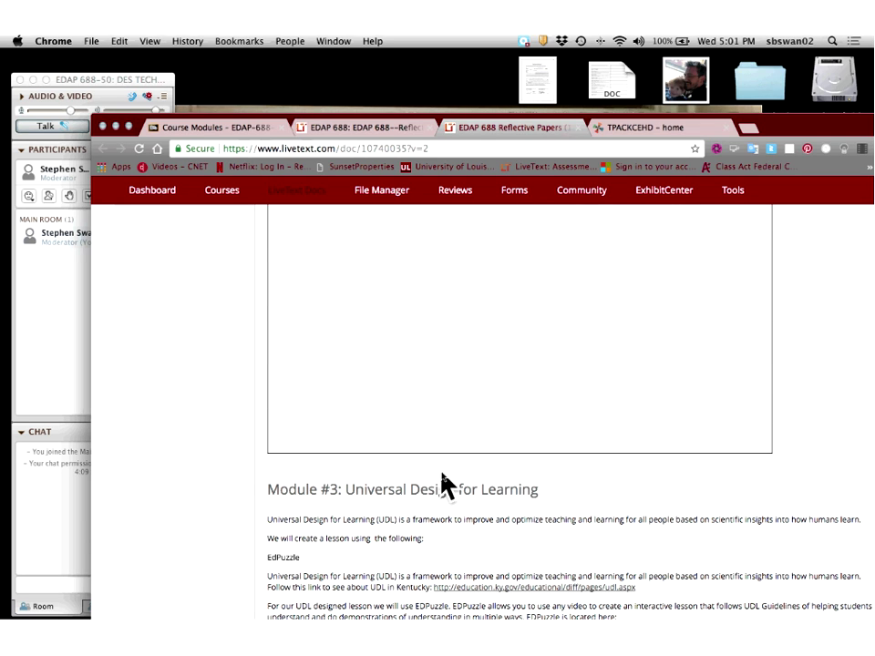
scroll(444, 485, up, 1)
scroll(444, 486, up, 1)
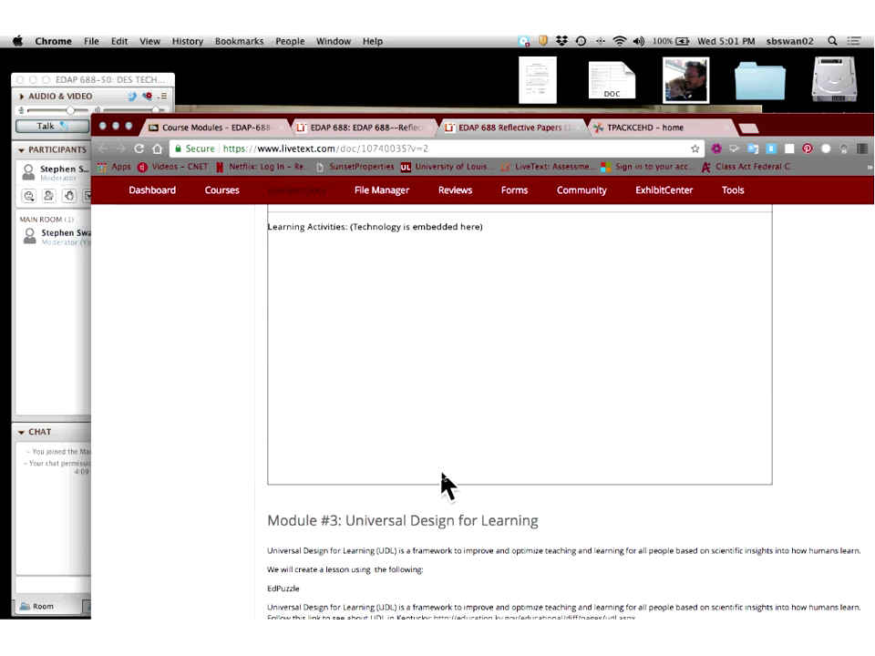
scroll(444, 486, up, 5)
scroll(445, 484, up, 5)
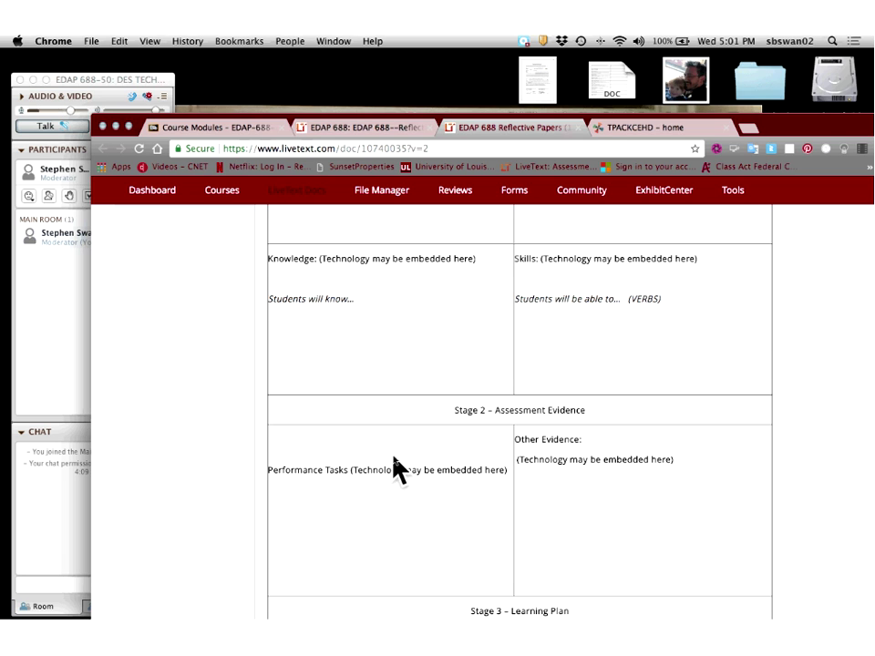
scroll(404, 467, down, 10)
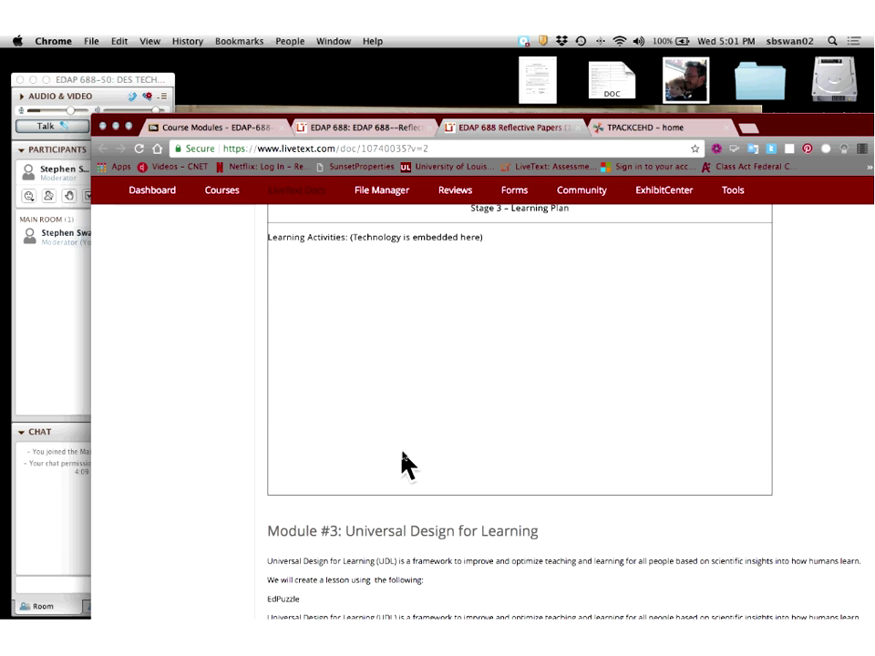
scroll(406, 465, down, 4)
scroll(406, 464, down, 2)
scroll(406, 465, down, 1)
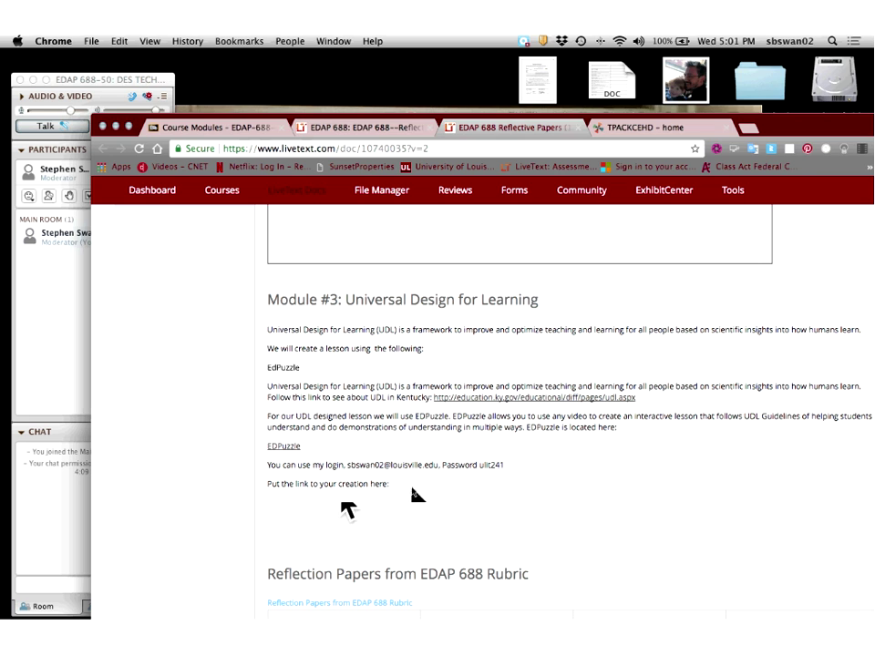
scroll(496, 508, down, 15)
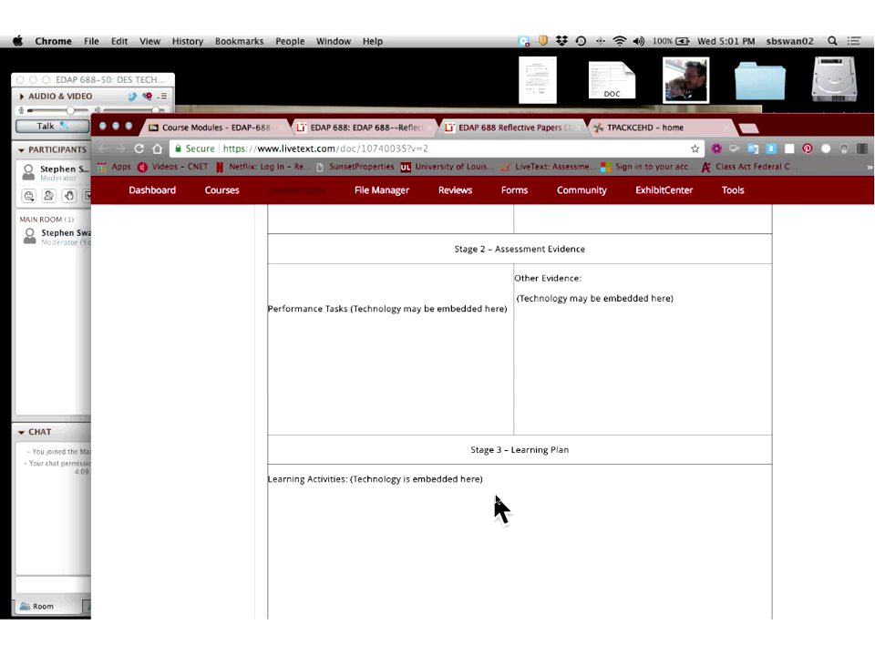
scroll(497, 508, up, 6)
scroll(497, 497, up, 5)
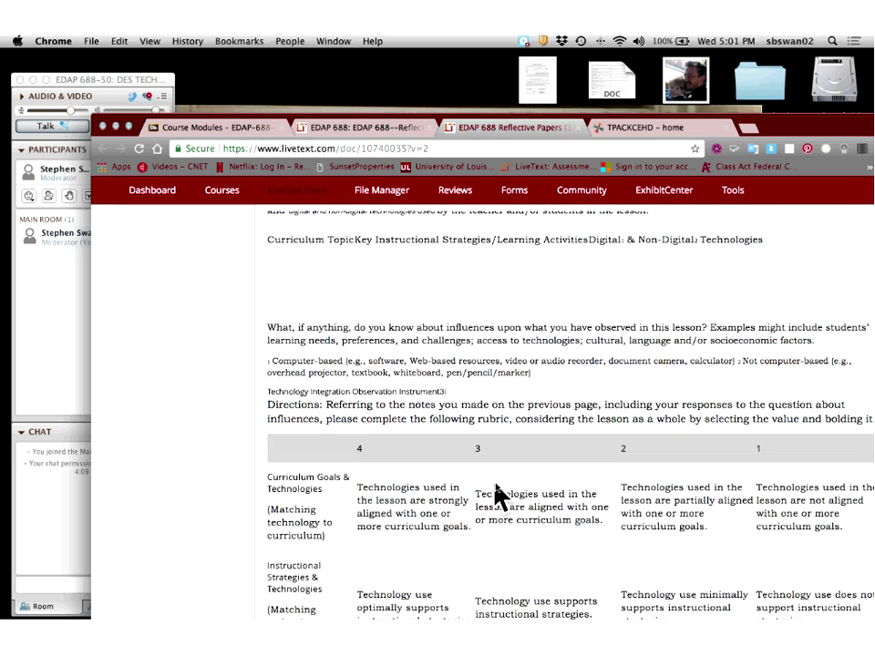
scroll(496, 497, up, 15)
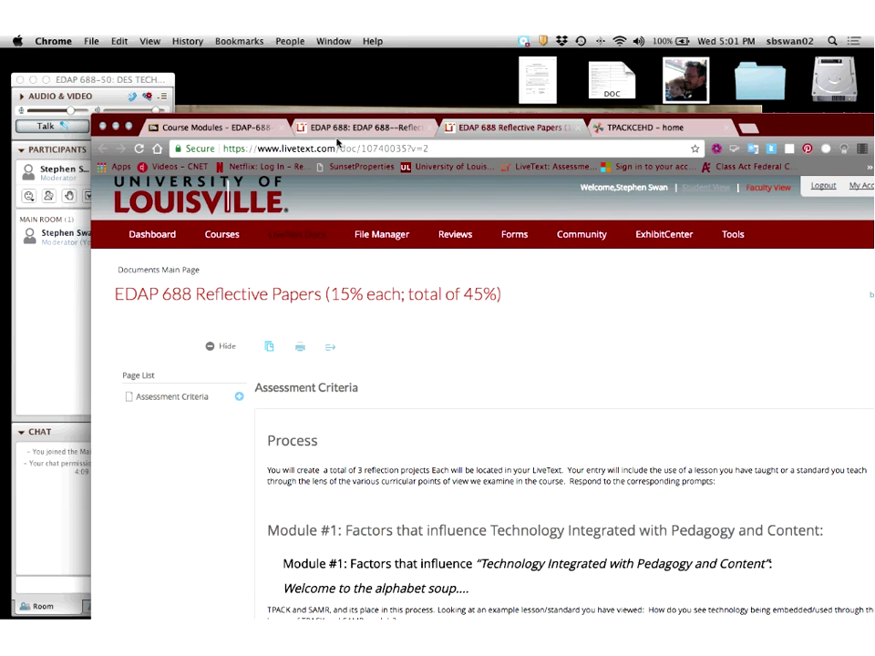
Open Hallmark Assessment Task from the Assignments list and view its HAT - Summer 2011 template and rubrics.
click(411, 128)
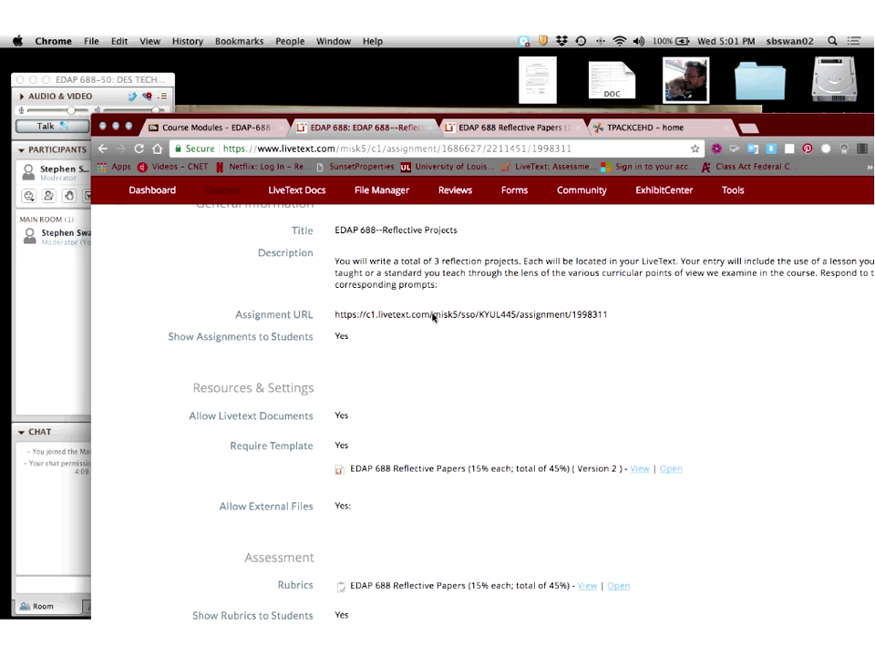
scroll(433, 316, up, 5)
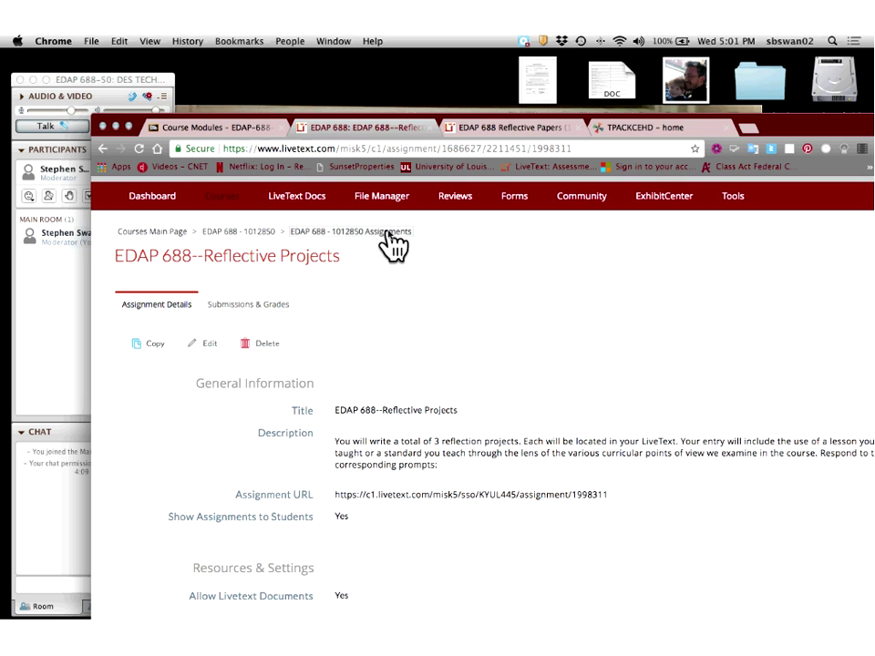
click(391, 237)
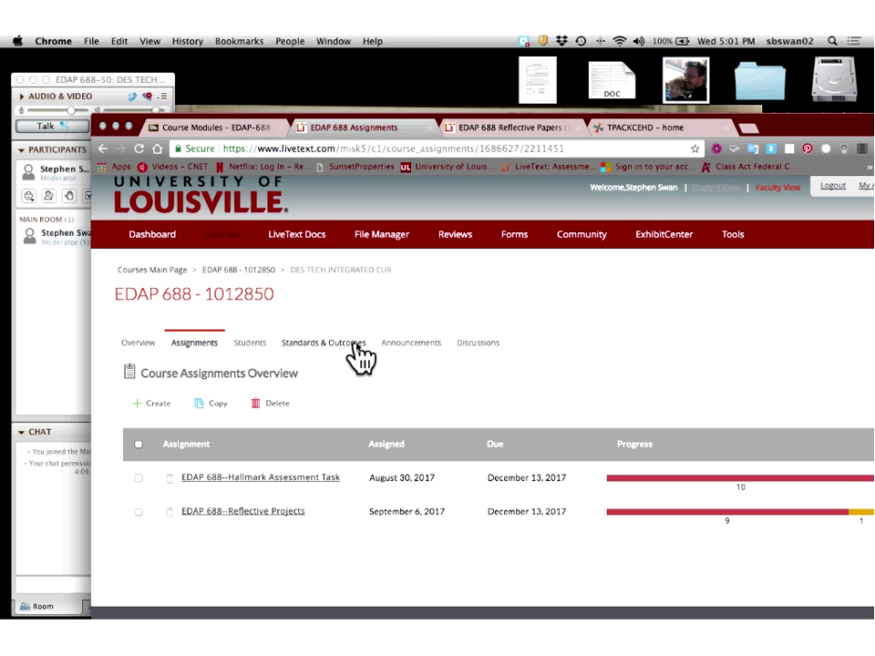
click(270, 479)
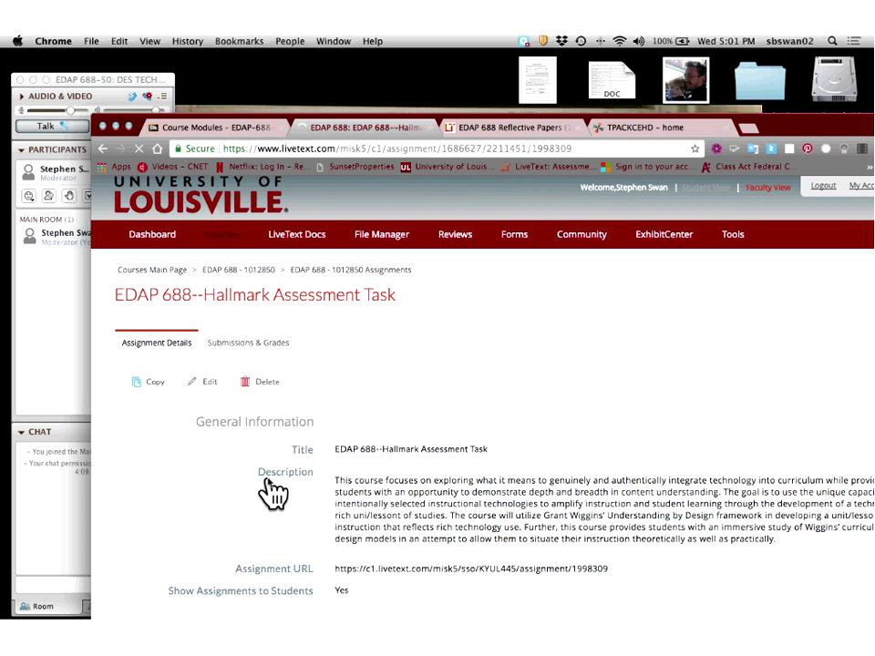
scroll(274, 493, down, 1)
scroll(273, 493, down, 10)
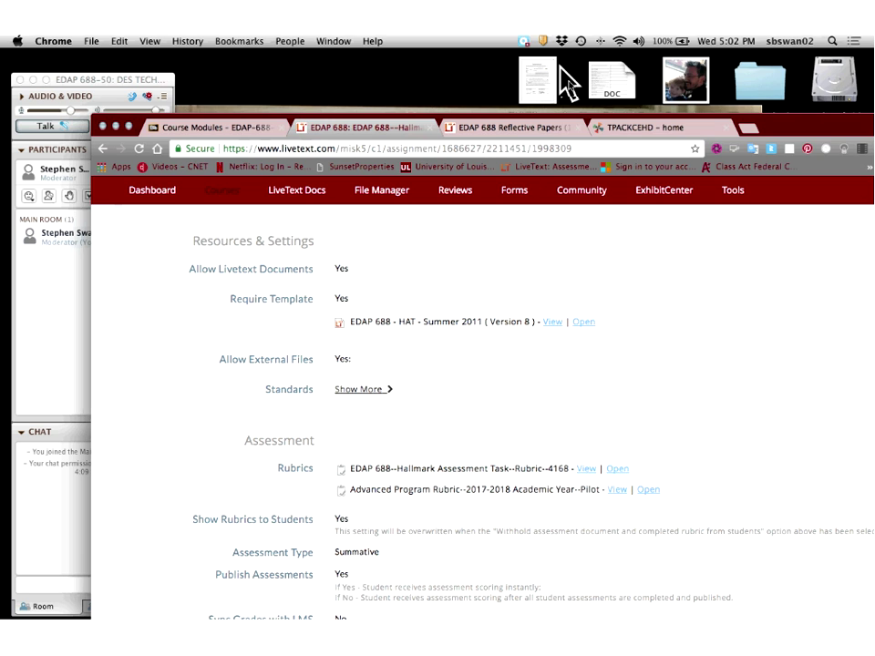
Return to the Hallmark Assessment Task document and read Lessons 1–5 down to the HAT Rubric - 2009 table.
click(539, 129)
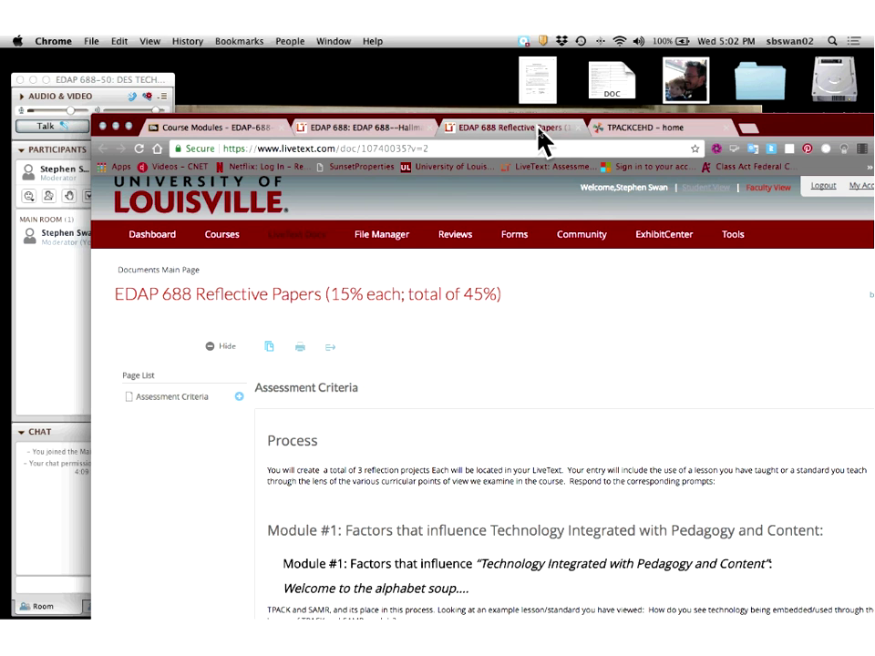
click(415, 134)
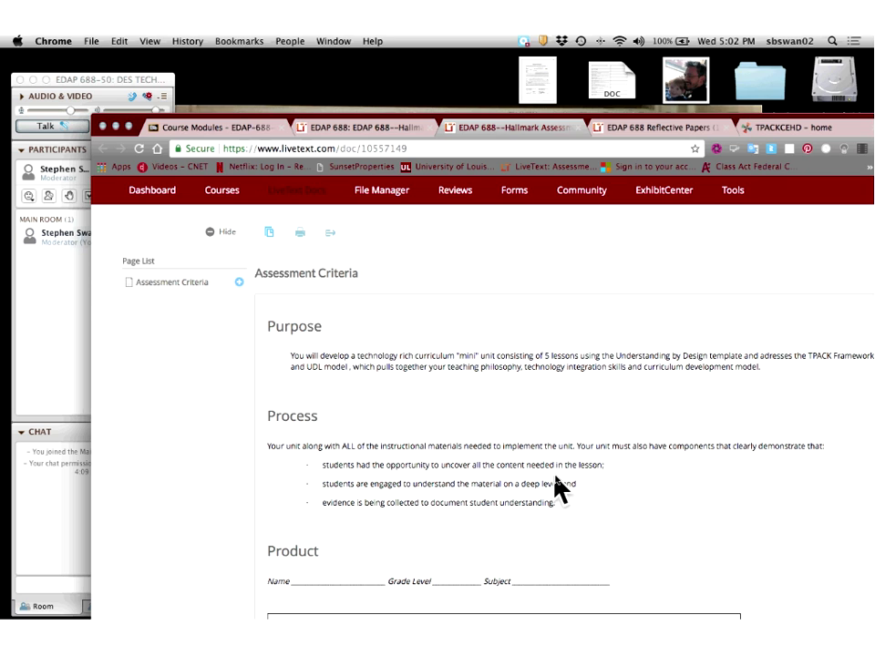
scroll(561, 488, up, 1)
scroll(560, 488, down, 3)
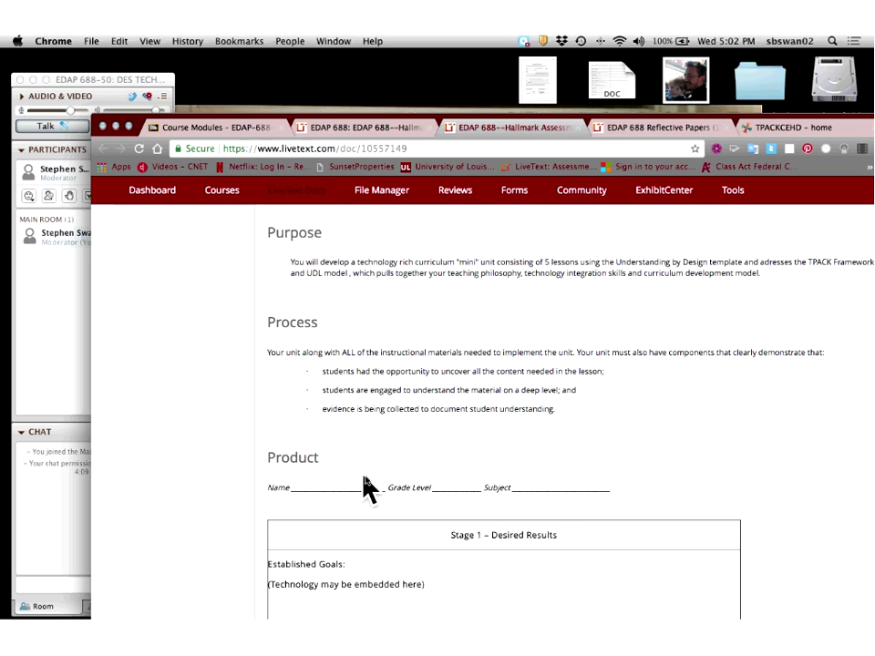
scroll(460, 522, down, 5)
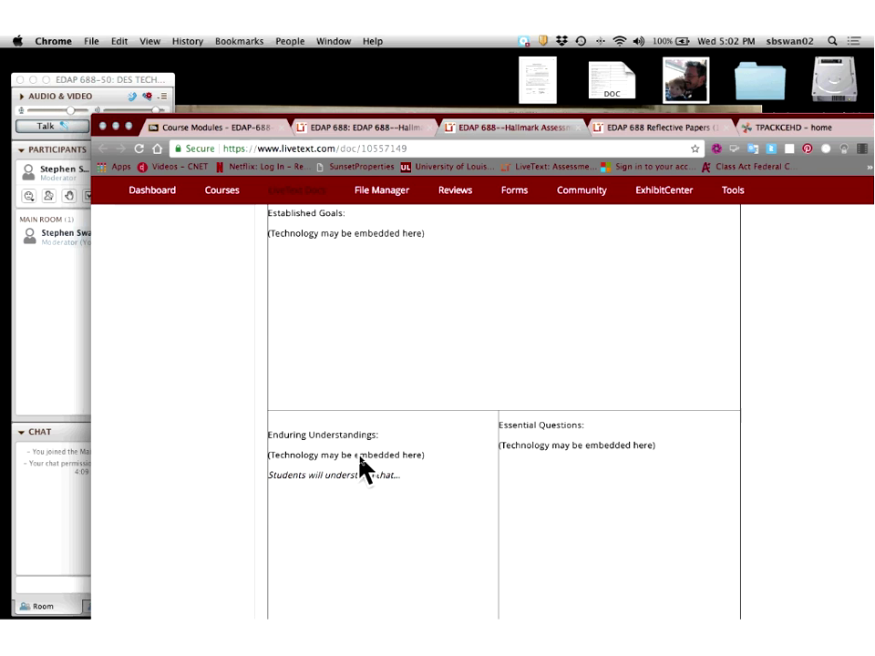
scroll(360, 465, down, 10)
scroll(383, 478, down, 20)
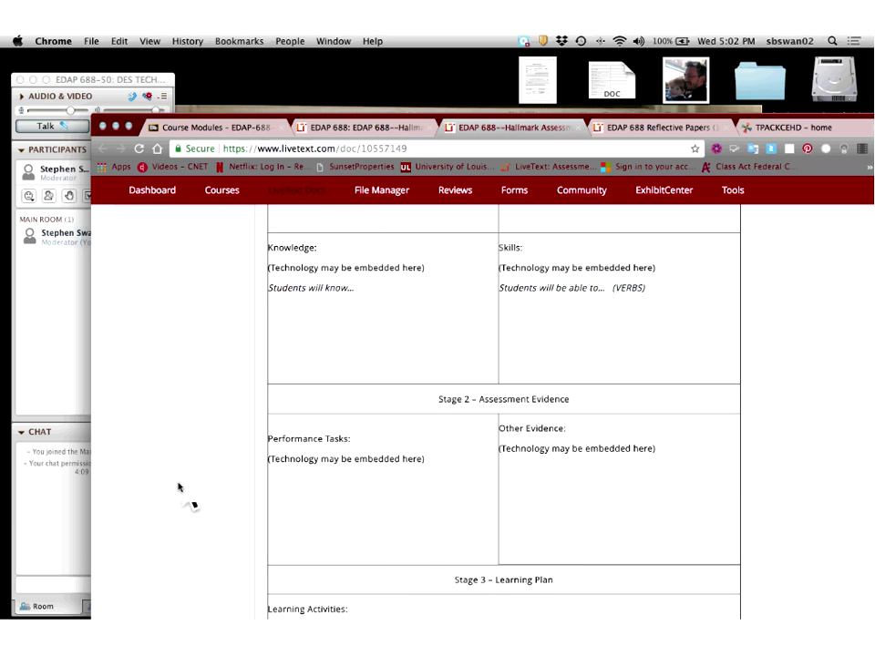
scroll(583, 484, down, 7)
scroll(526, 474, down, 20)
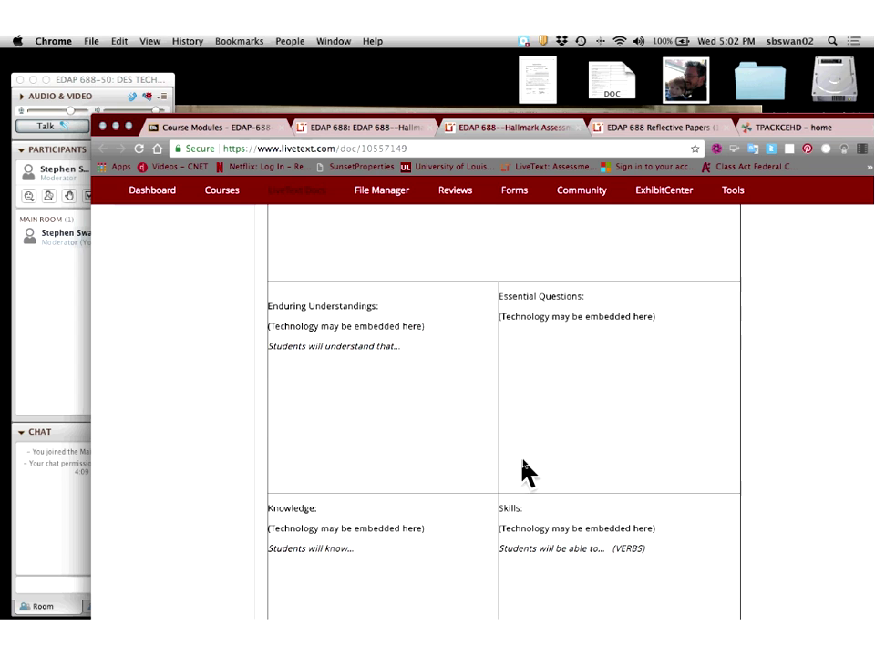
scroll(523, 461, down, 20)
scroll(524, 463, down, 20)
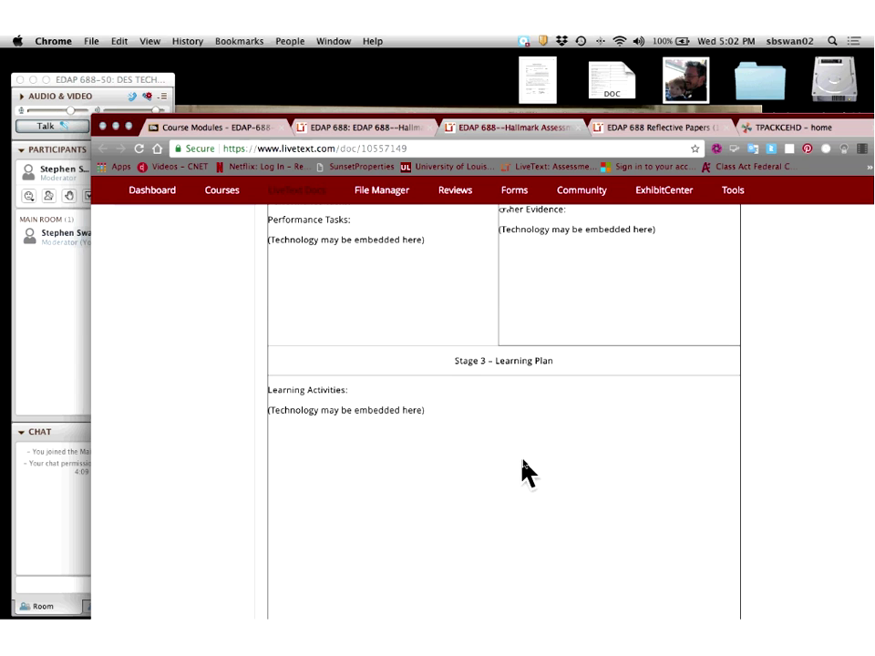
scroll(526, 474, down, 12)
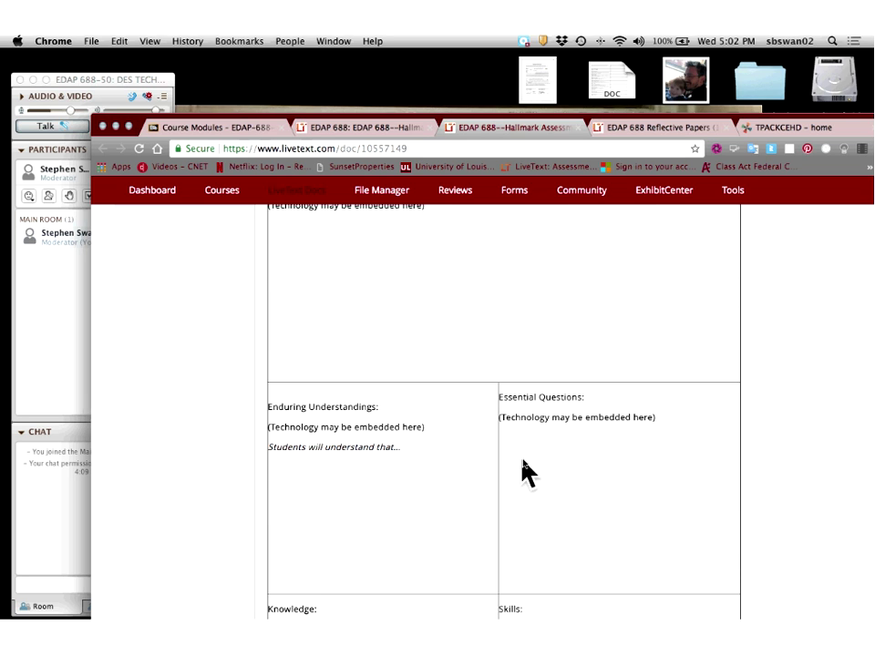
scroll(523, 464, down, 10)
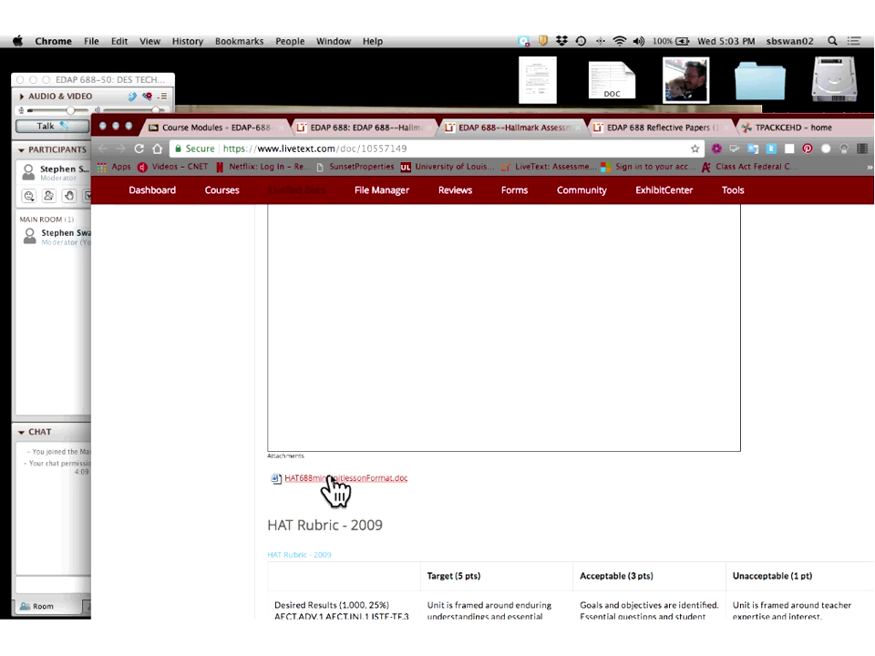
click(334, 489)
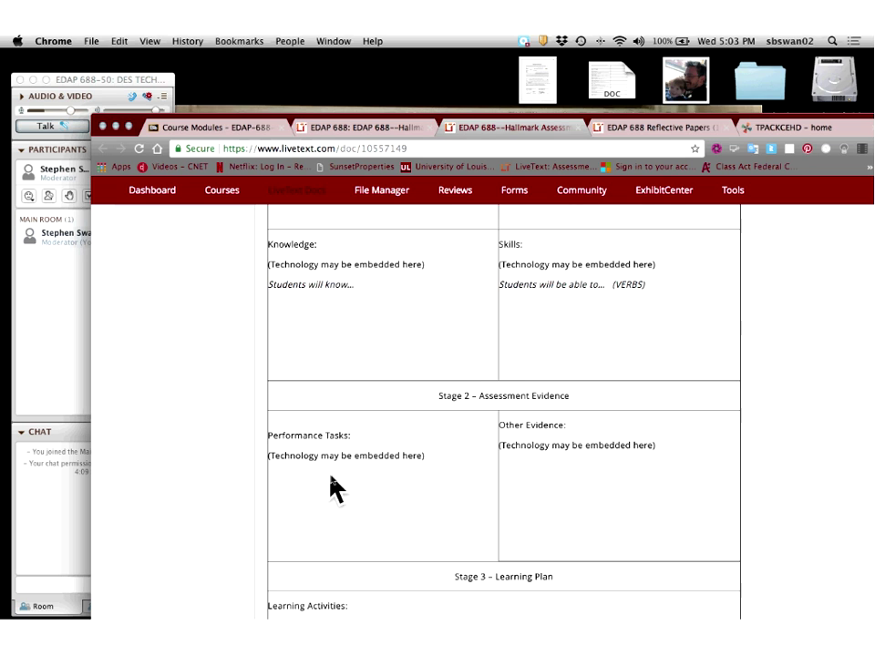
scroll(334, 490, up, 15)
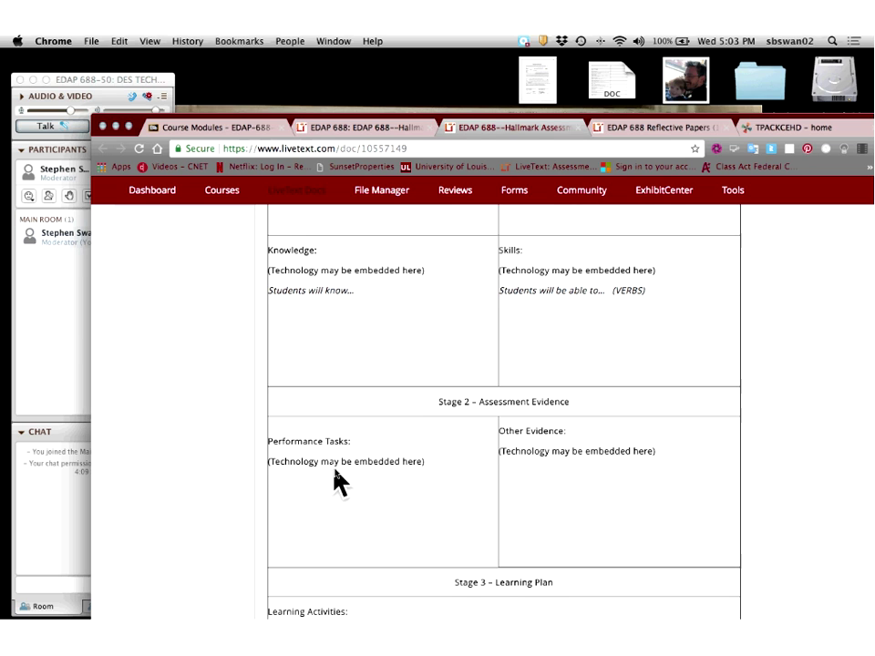
scroll(334, 480, up, 8)
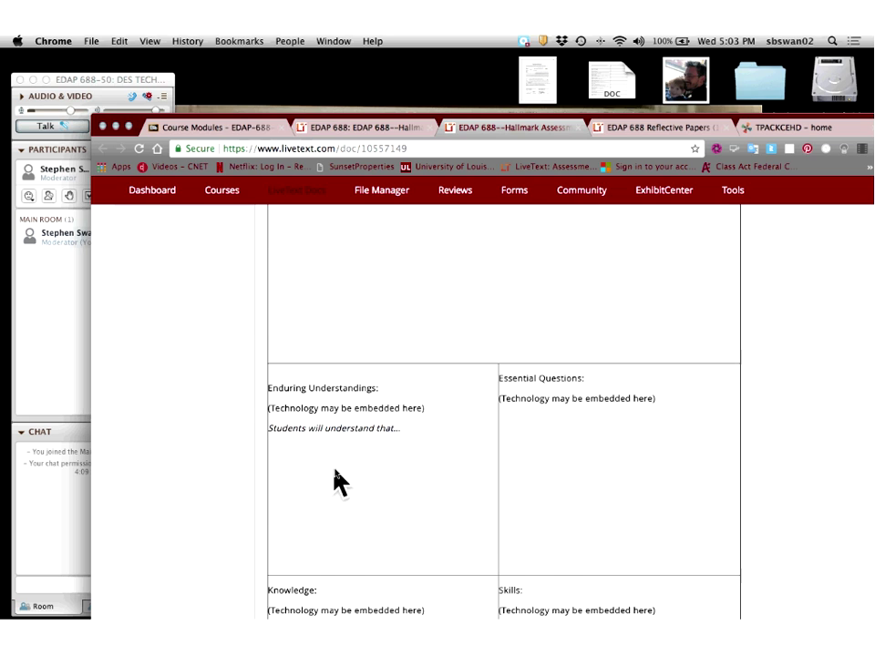
scroll(334, 480, up, 10)
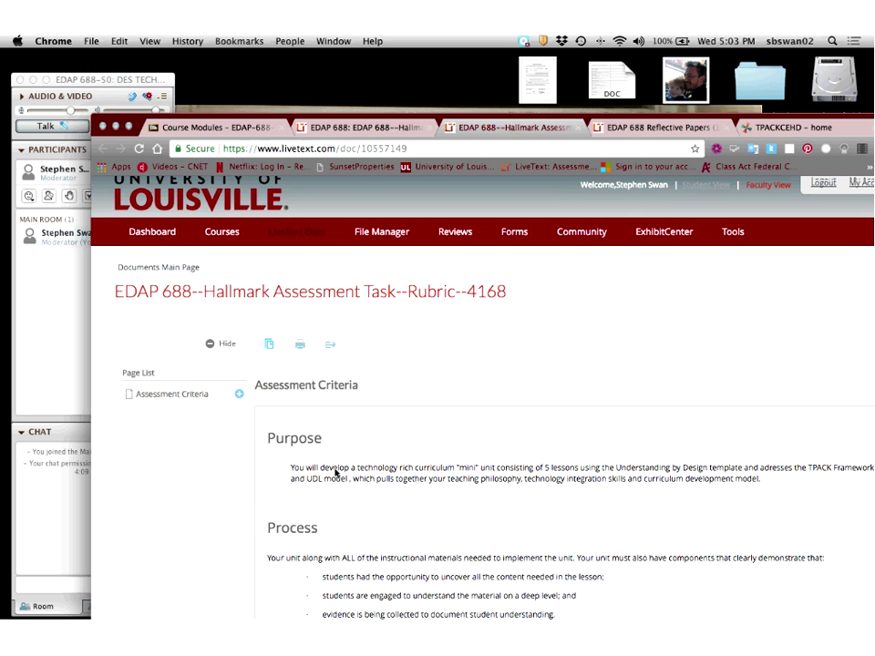
scroll(335, 472, down, 5)
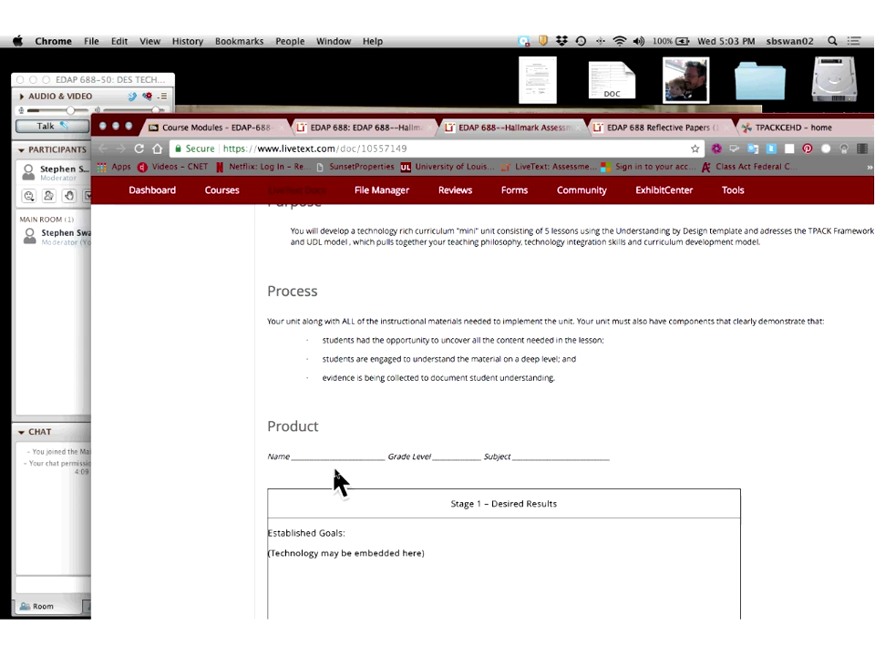
scroll(335, 482, down, 2)
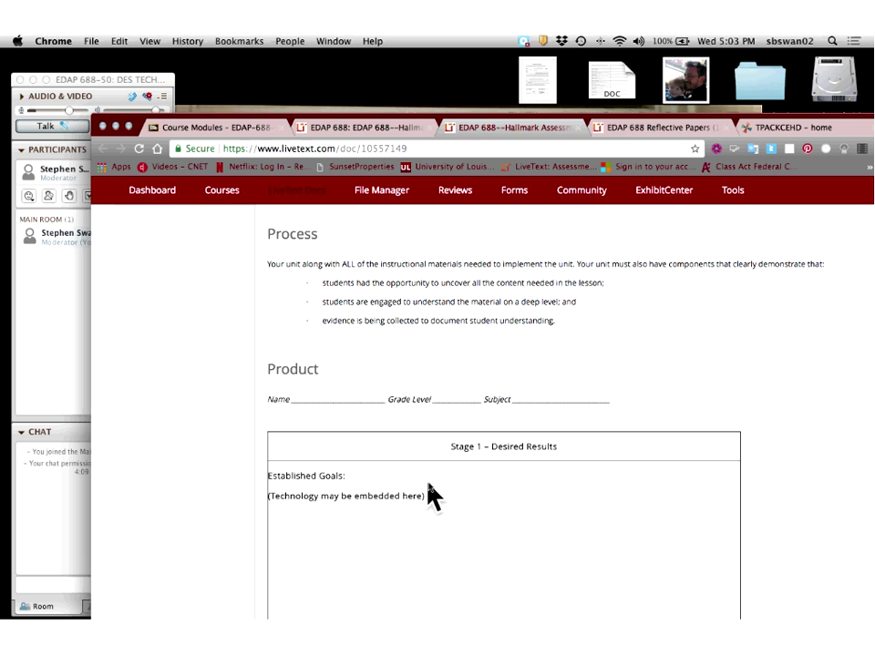
scroll(433, 497, down, 10)
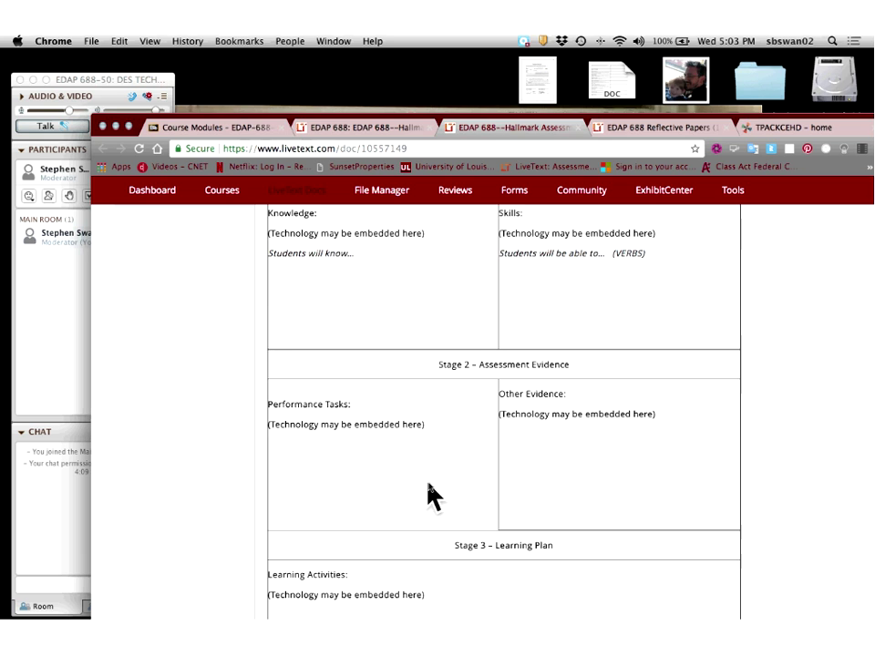
scroll(433, 497, down, 4)
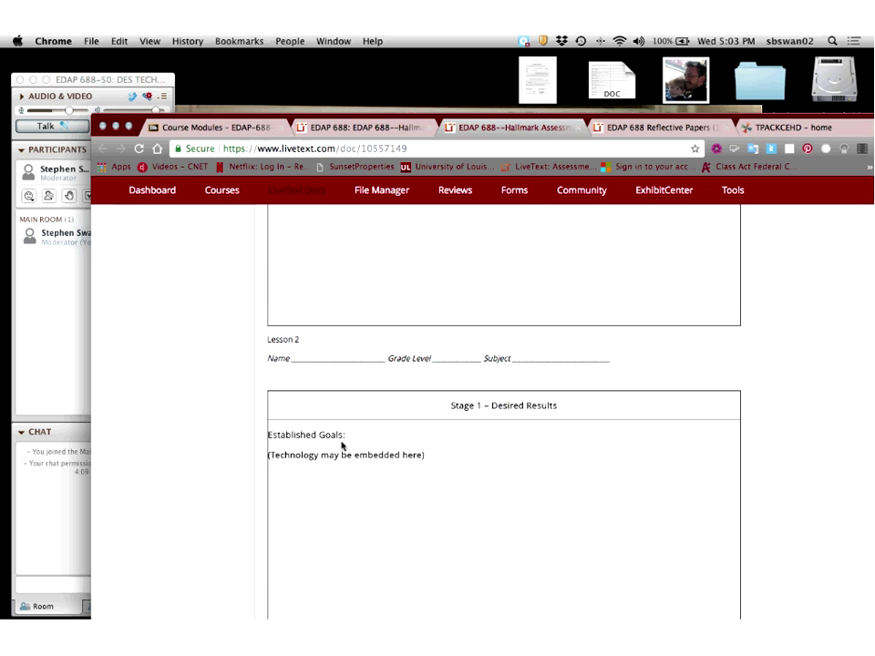
scroll(372, 439, down, 5)
scroll(375, 446, down, 10)
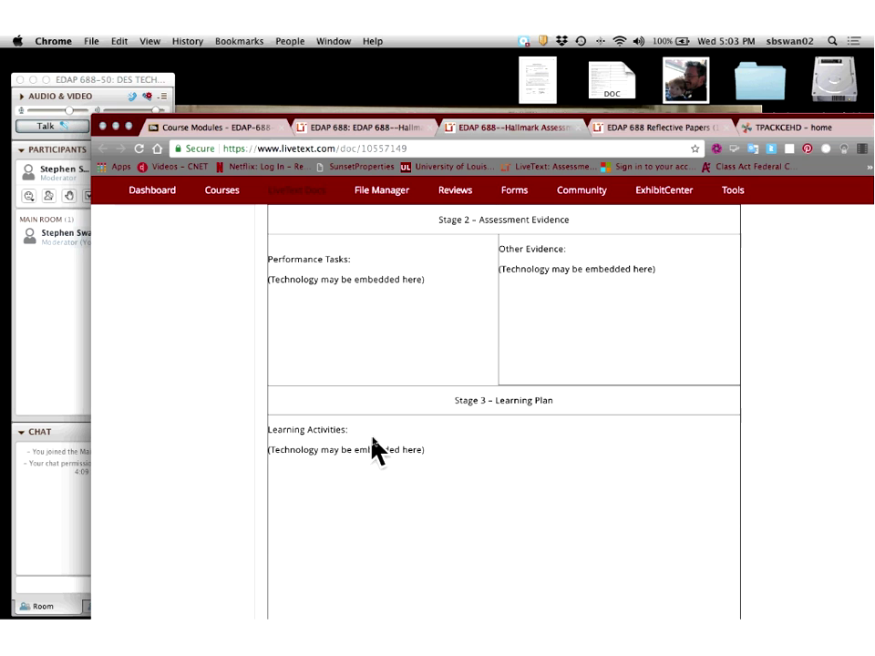
scroll(372, 441, down, 8)
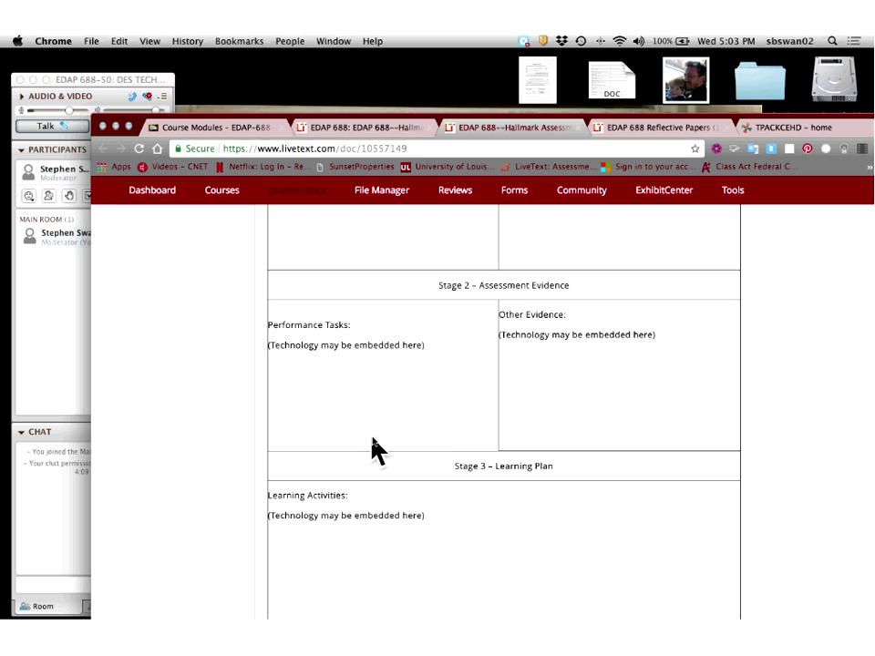
scroll(372, 447, up, 2)
scroll(372, 445, down, 10)
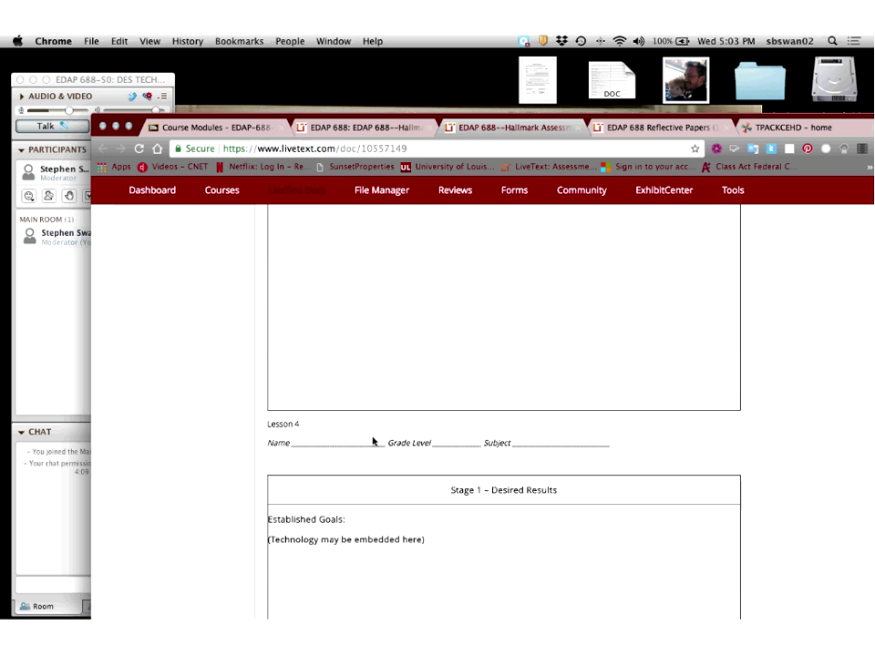
scroll(372, 442, down, 8)
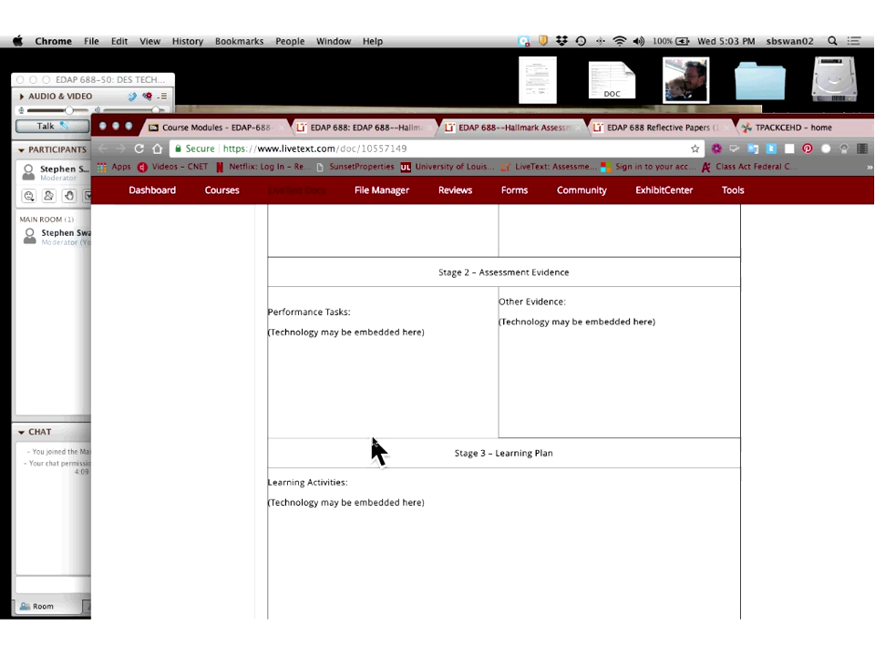
scroll(376, 449, up, 20)
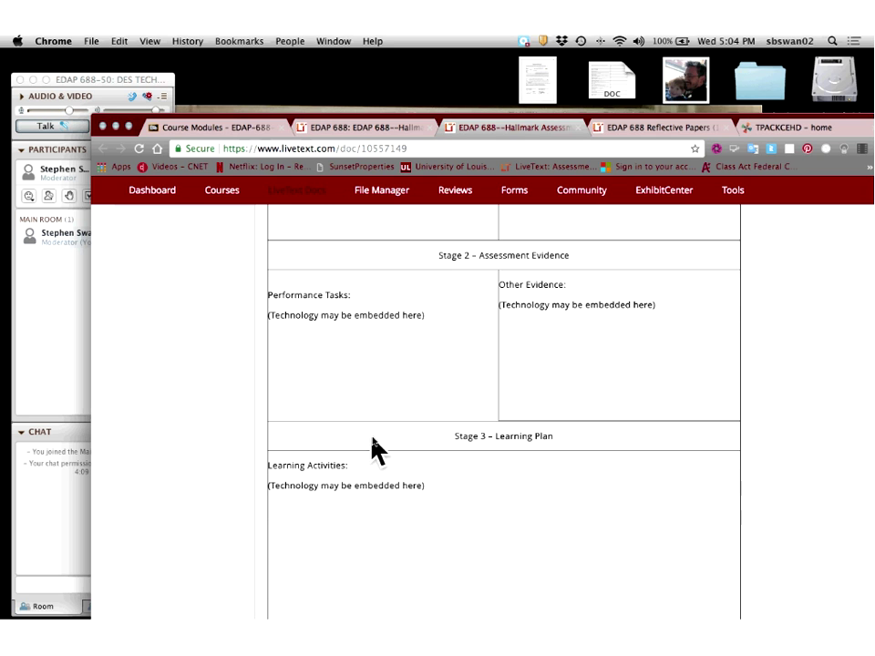
scroll(376, 449, up, 8)
scroll(376, 448, down, 3)
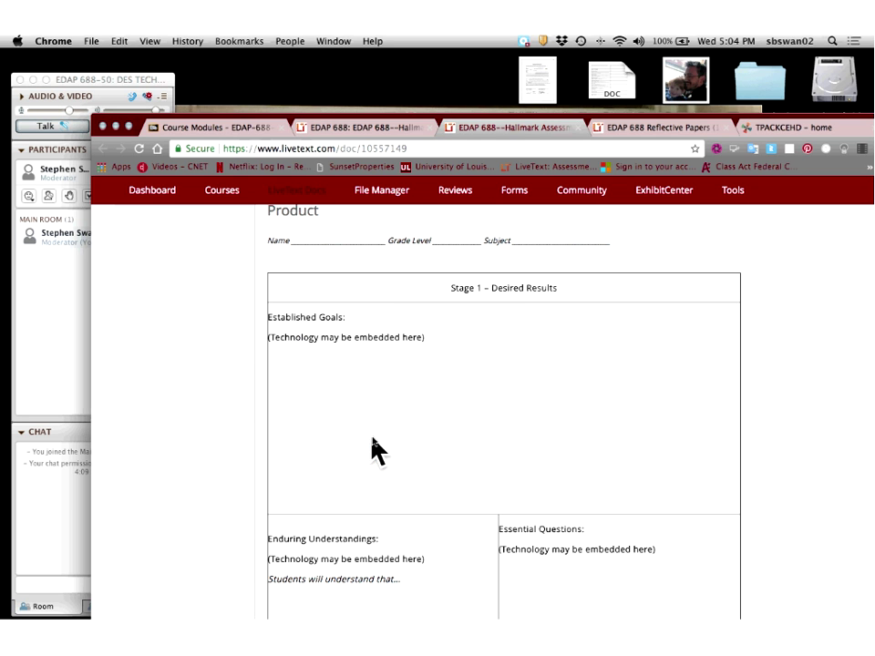
scroll(377, 448, down, 2)
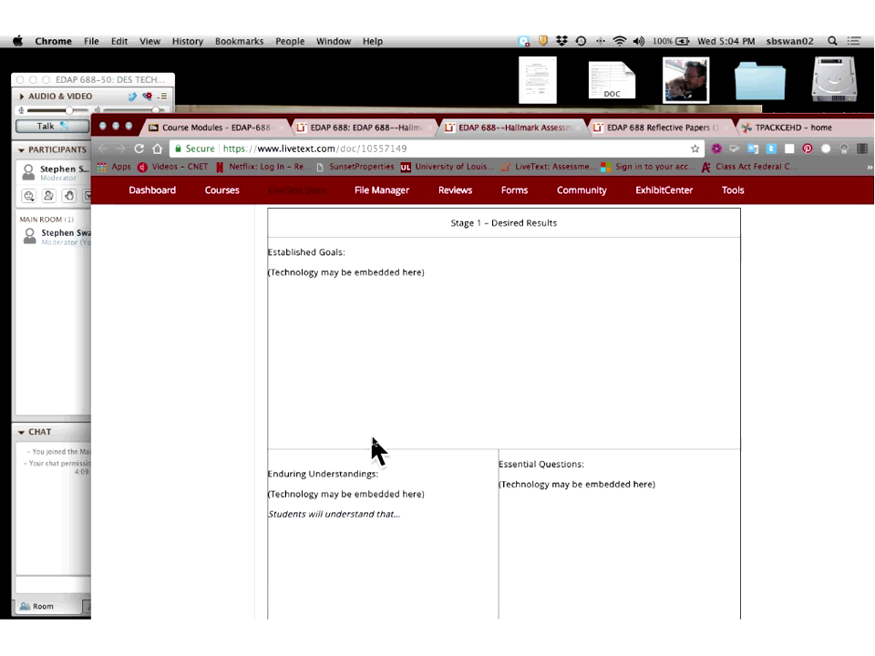
scroll(376, 448, down, 1)
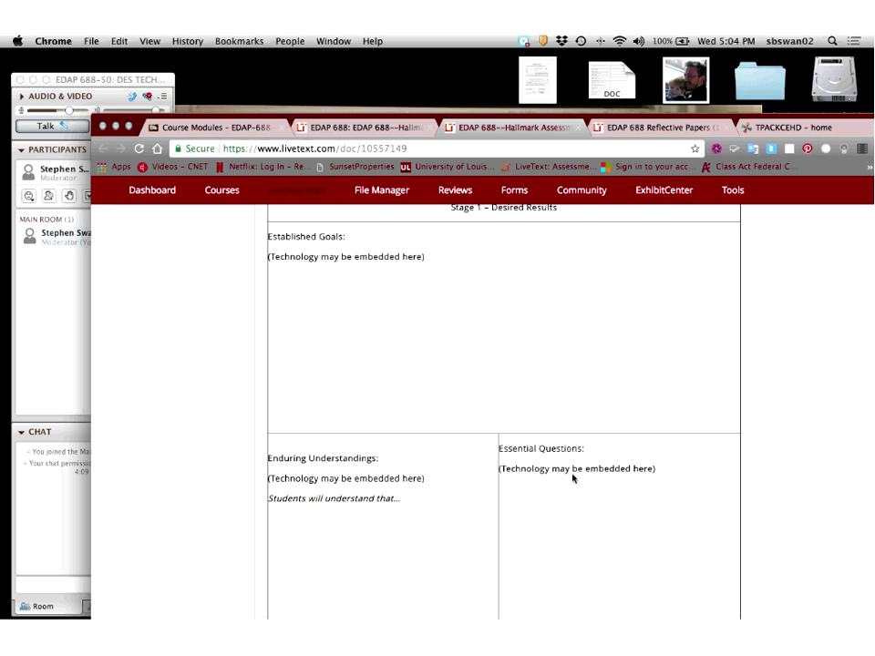
scroll(572, 476, down, 1)
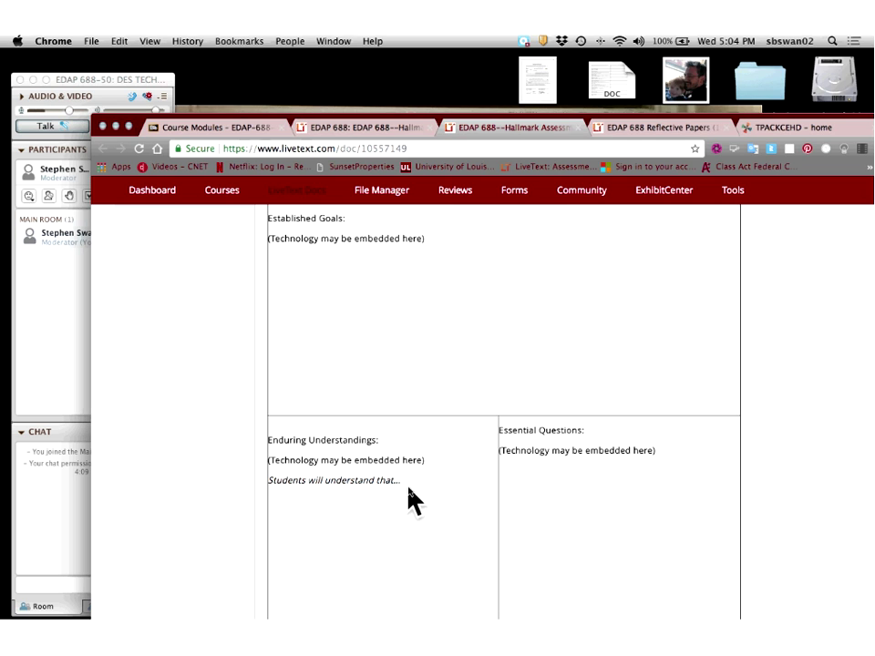
scroll(412, 499, down, 5)
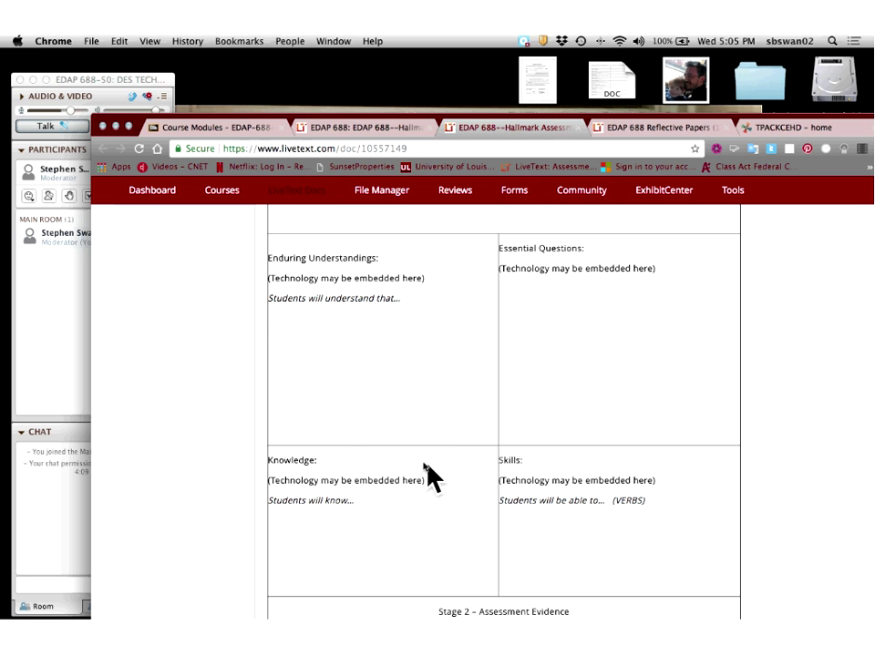
scroll(424, 475, down, 3)
scroll(424, 476, down, 1)
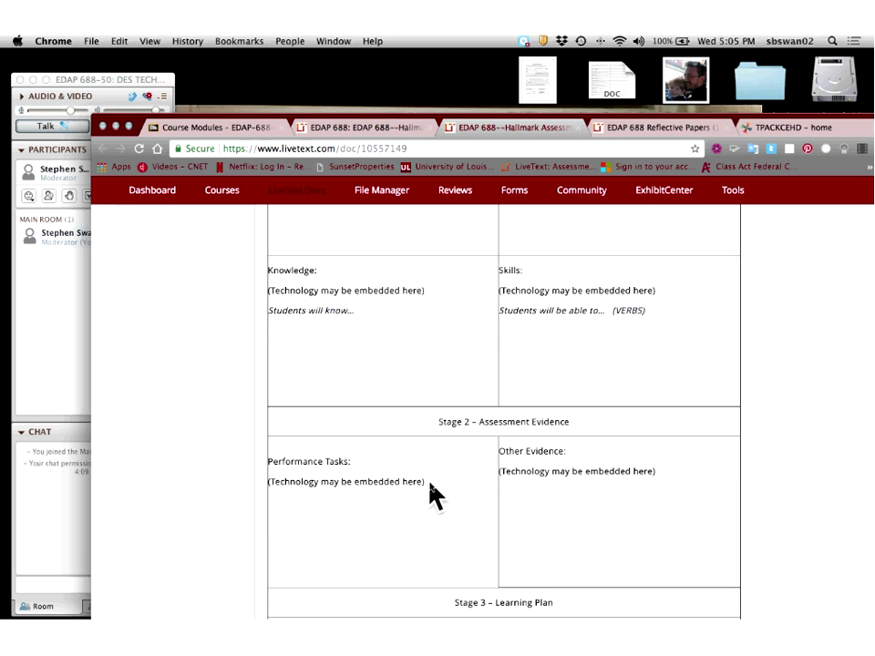
scroll(429, 484, down, 1)
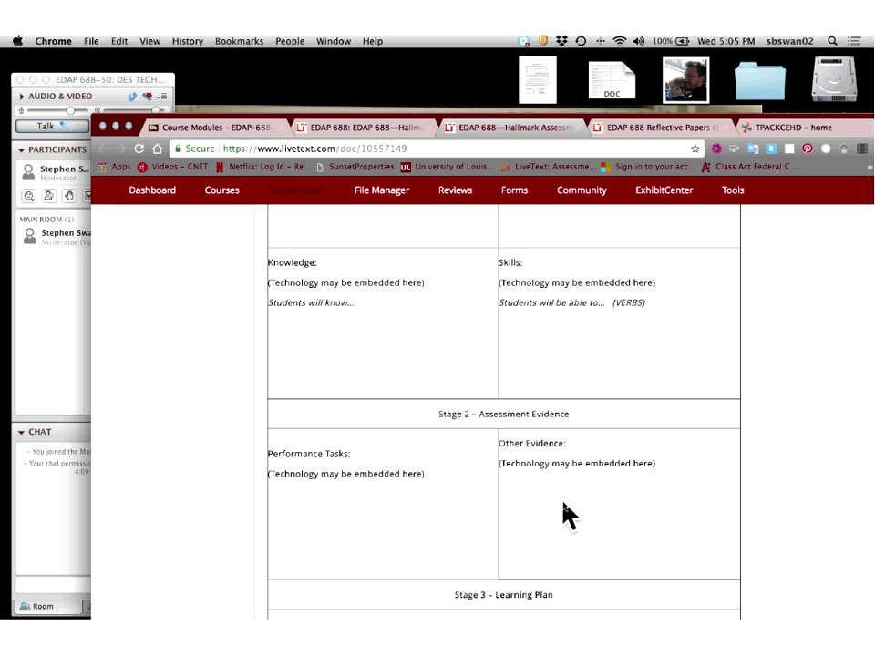
scroll(569, 515, down, 2)
scroll(564, 507, down, 5)
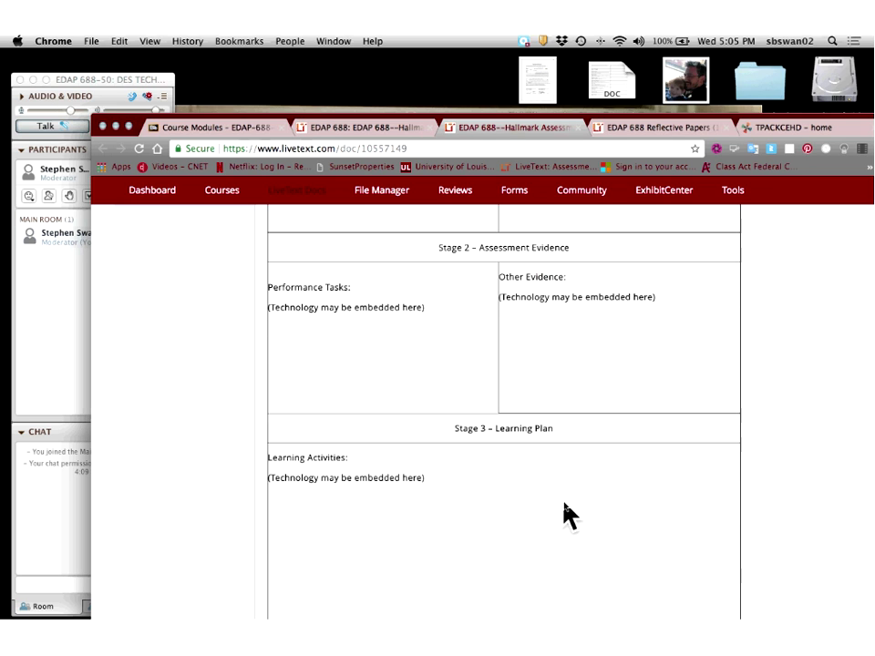
scroll(567, 515, down, 5)
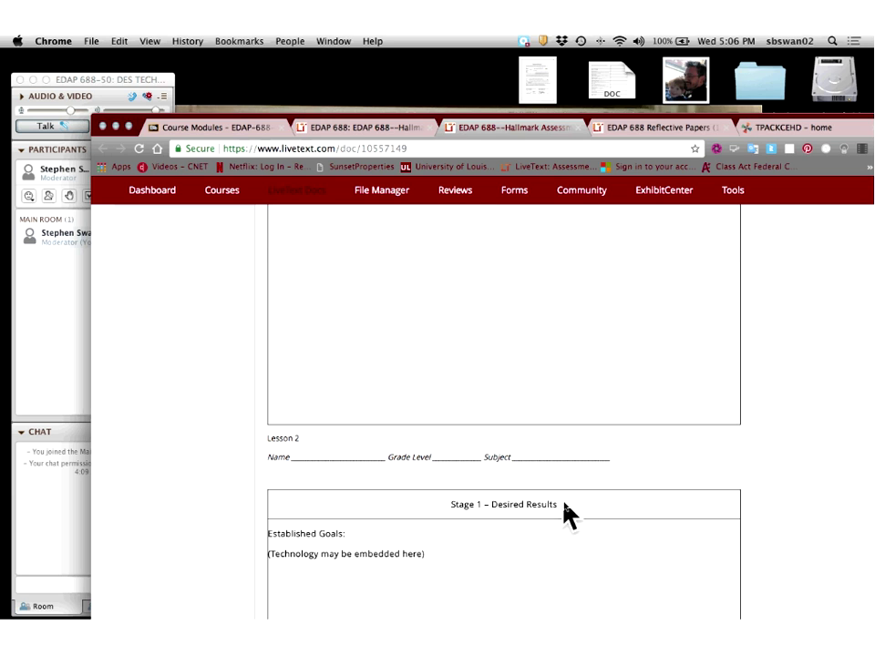
scroll(565, 515, up, 3)
scroll(565, 515, up, 4)
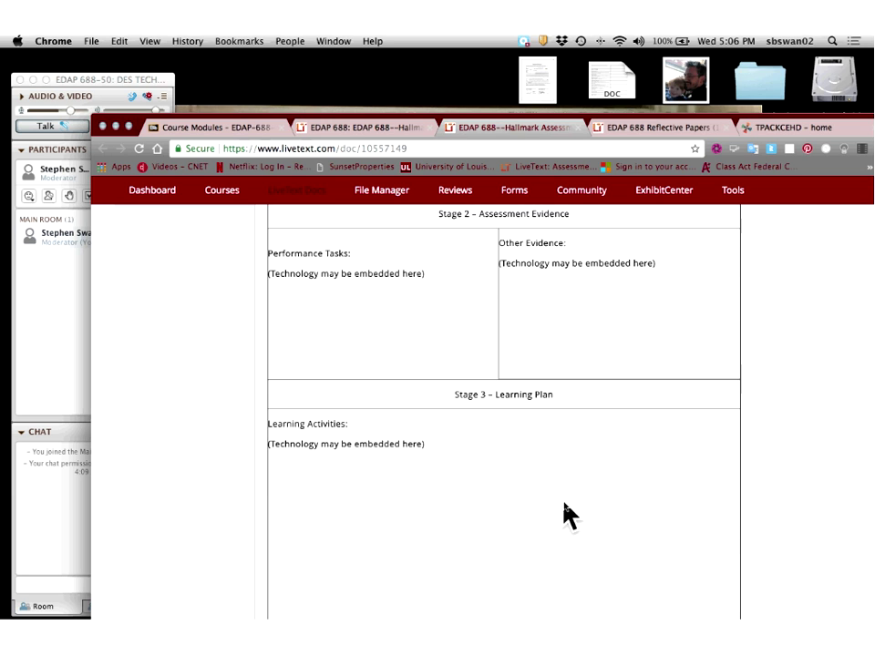
scroll(565, 507, up, 1)
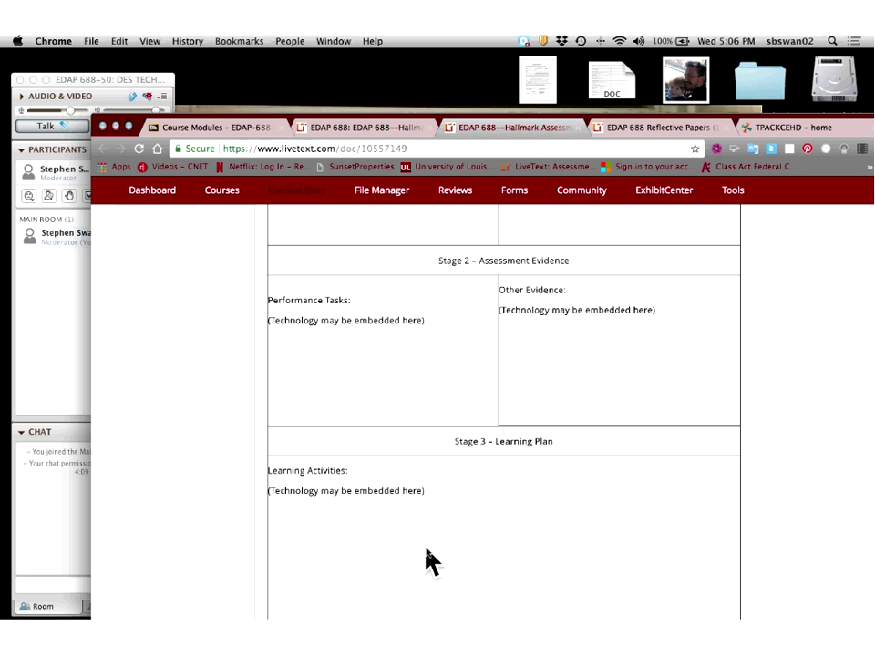
scroll(430, 561, up, 1)
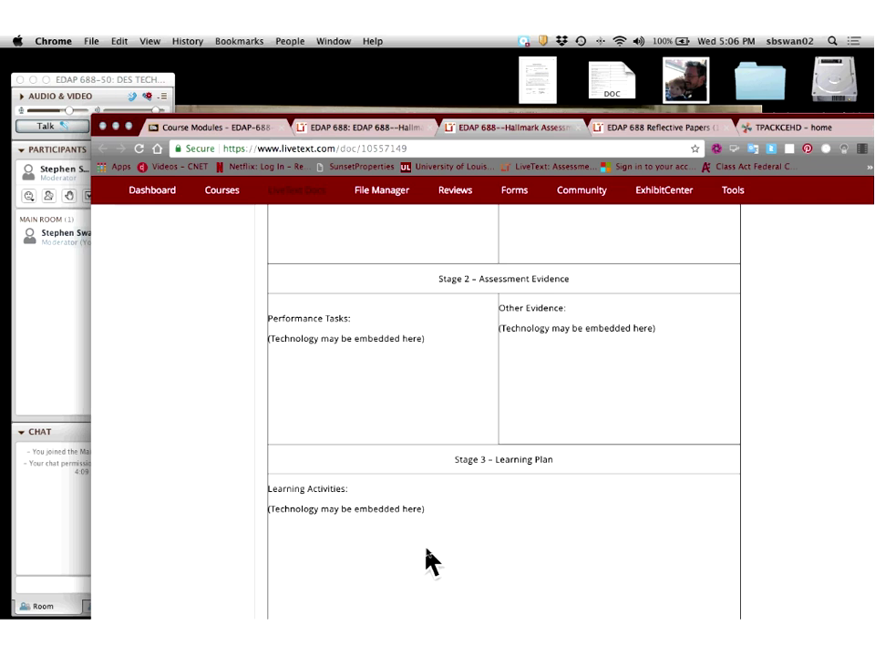
scroll(436, 582, up, 3)
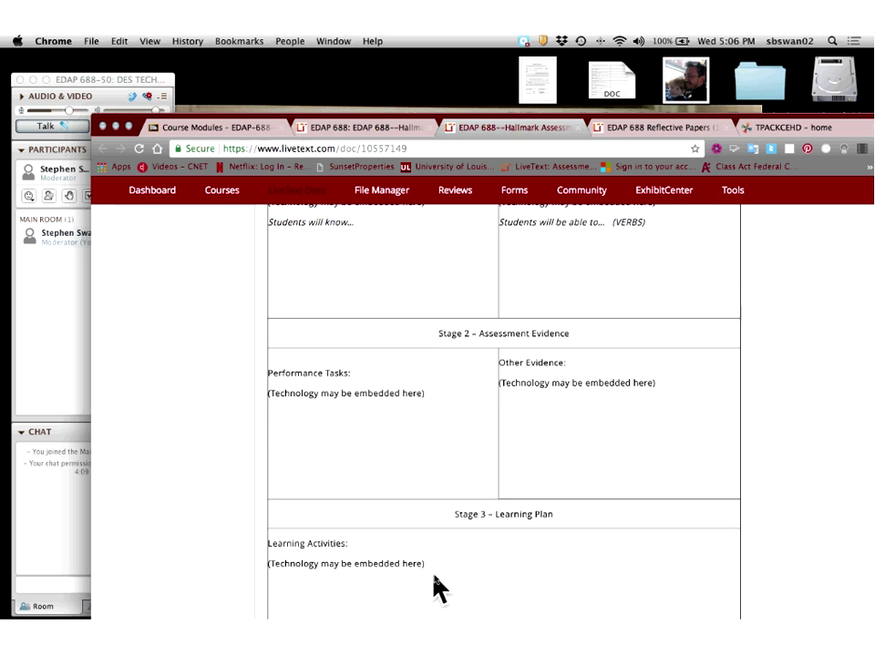
scroll(435, 577, down, 5)
scroll(436, 589, down, 2)
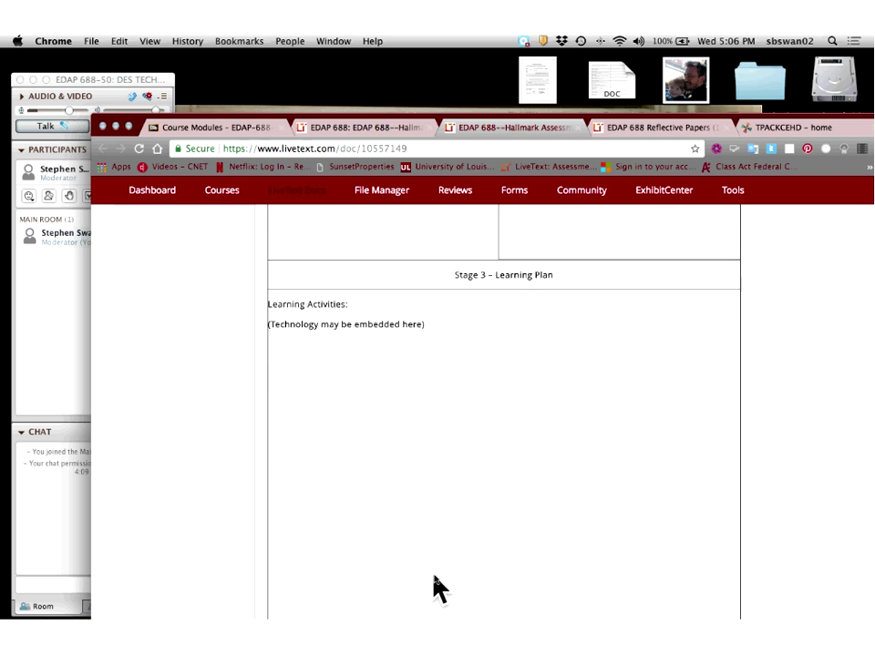
scroll(435, 584, up, 4)
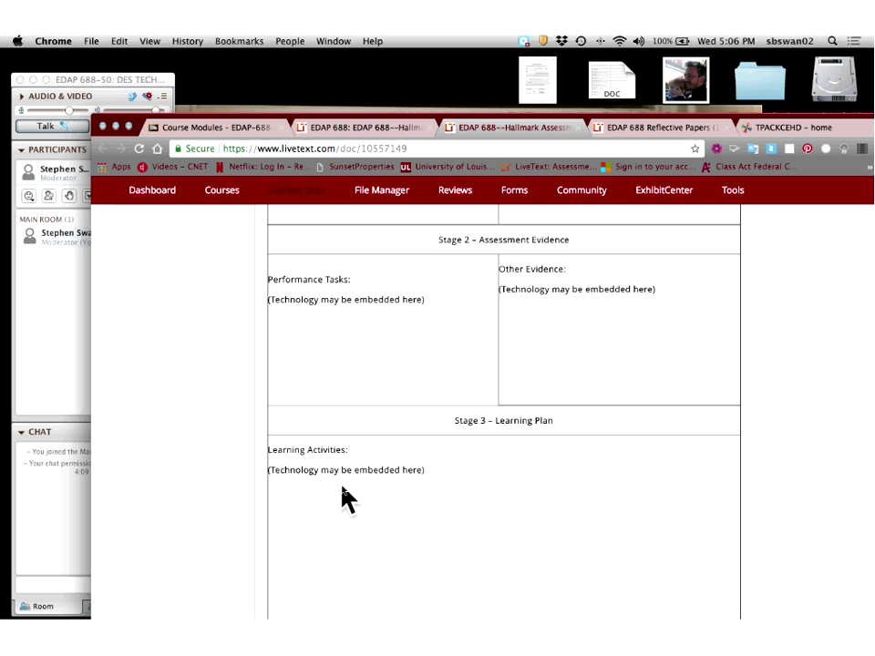
scroll(342, 487, down, 15)
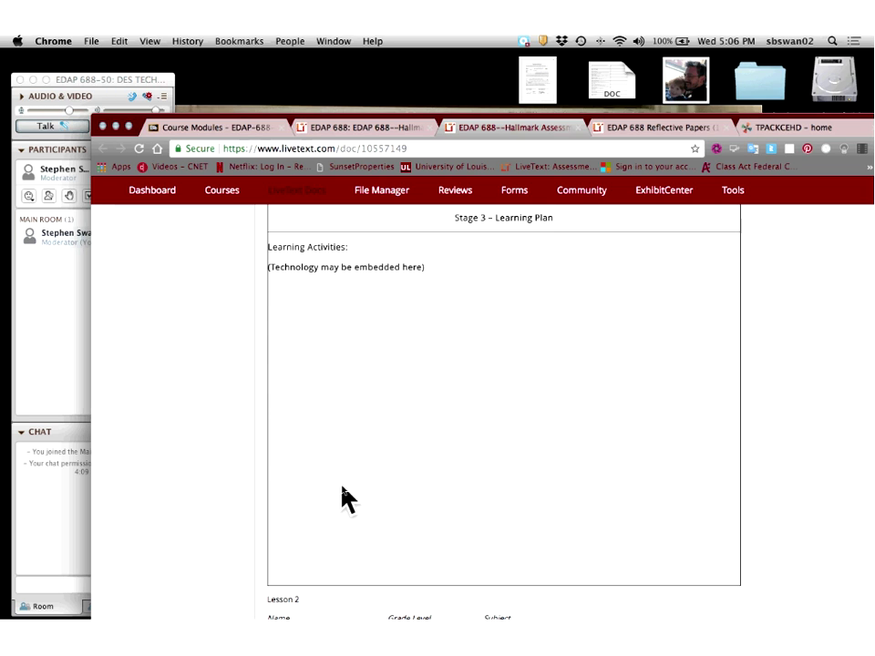
scroll(342, 487, down, 15)
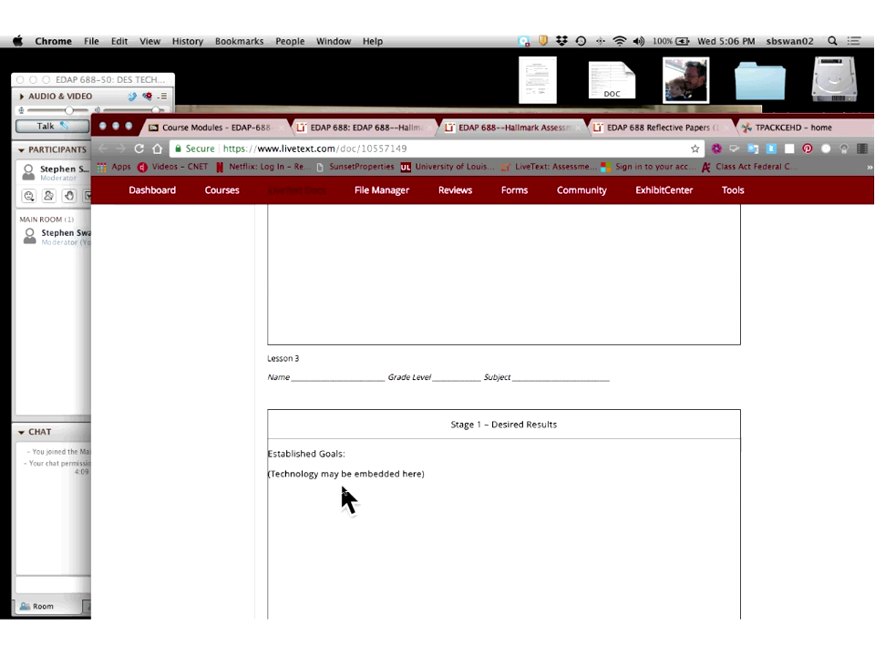
scroll(343, 493, down, 20)
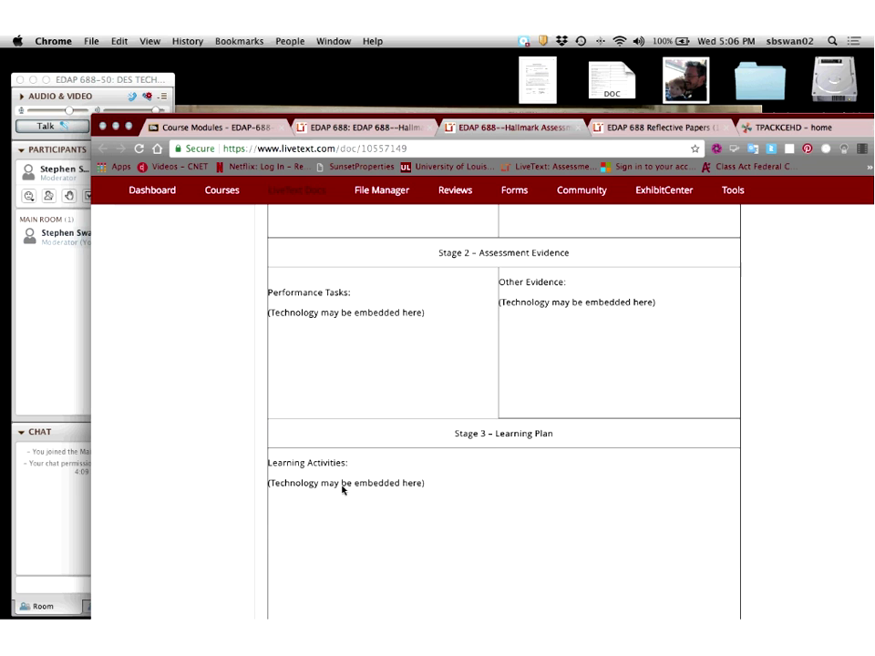
scroll(343, 488, down, 5)
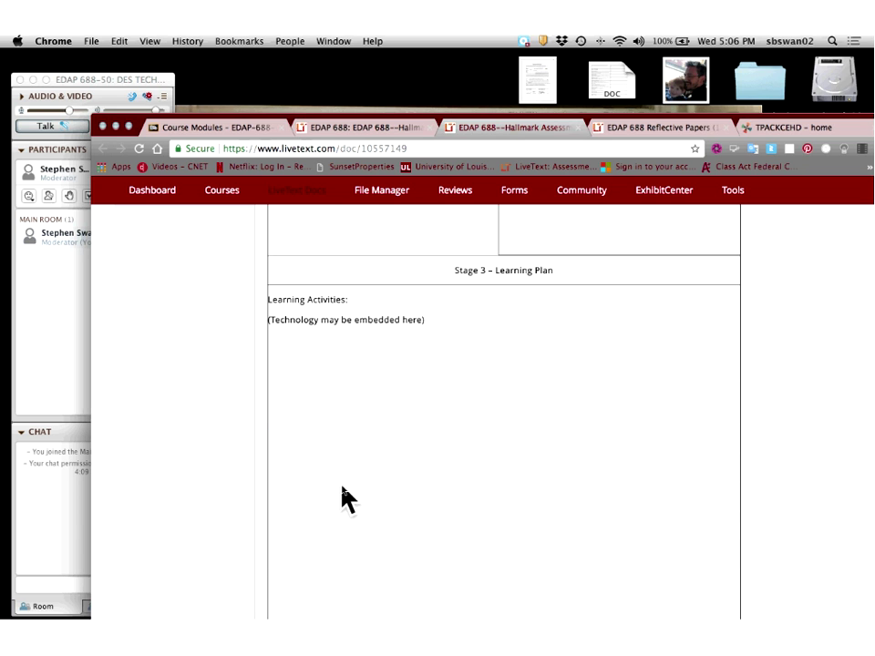
scroll(342, 488, down, 6)
scroll(343, 489, up, 5)
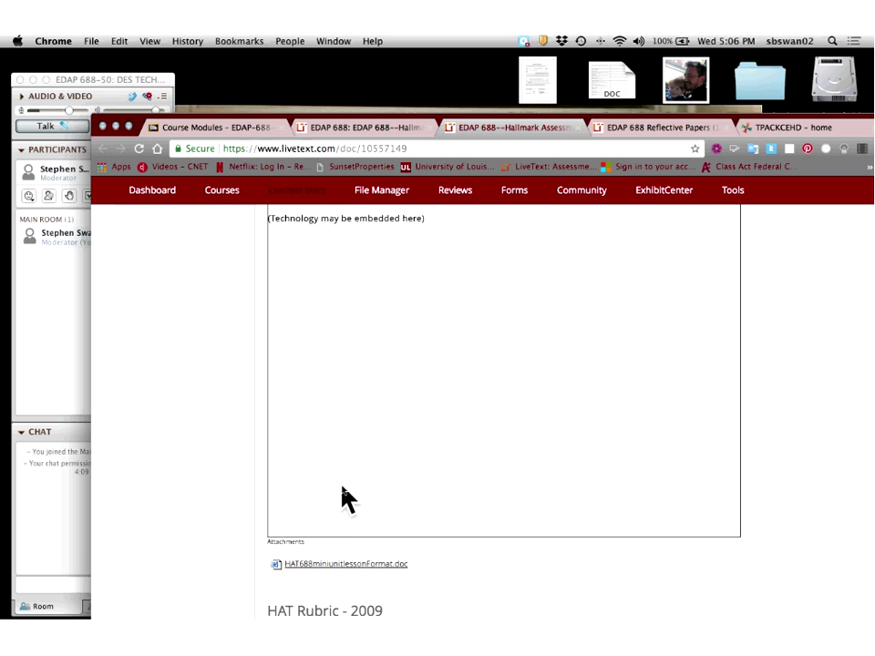
Save the HAT688miniunitlessonFormat.doc attachment to the Desktop and open it in Word.
click(334, 564)
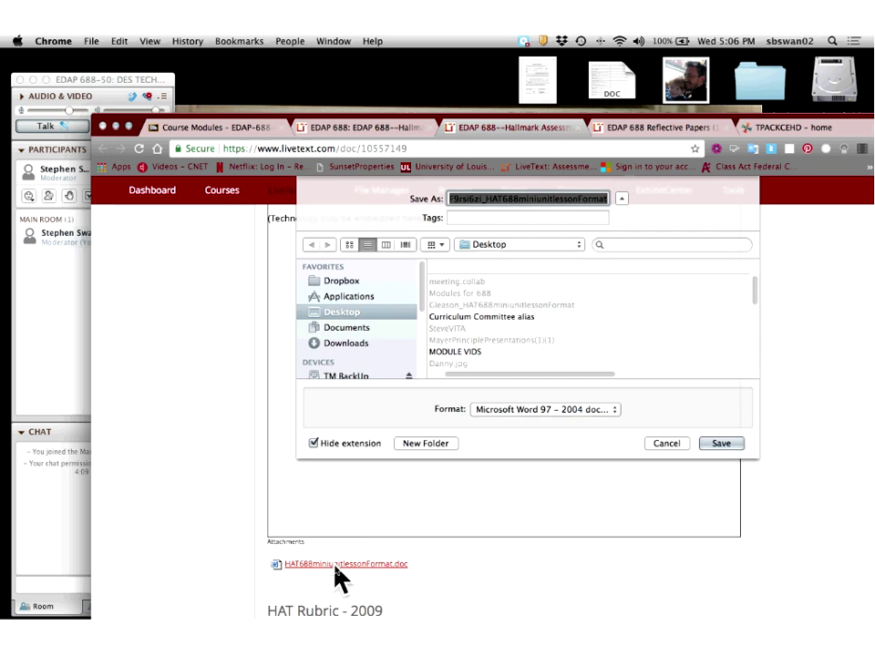
click(715, 445)
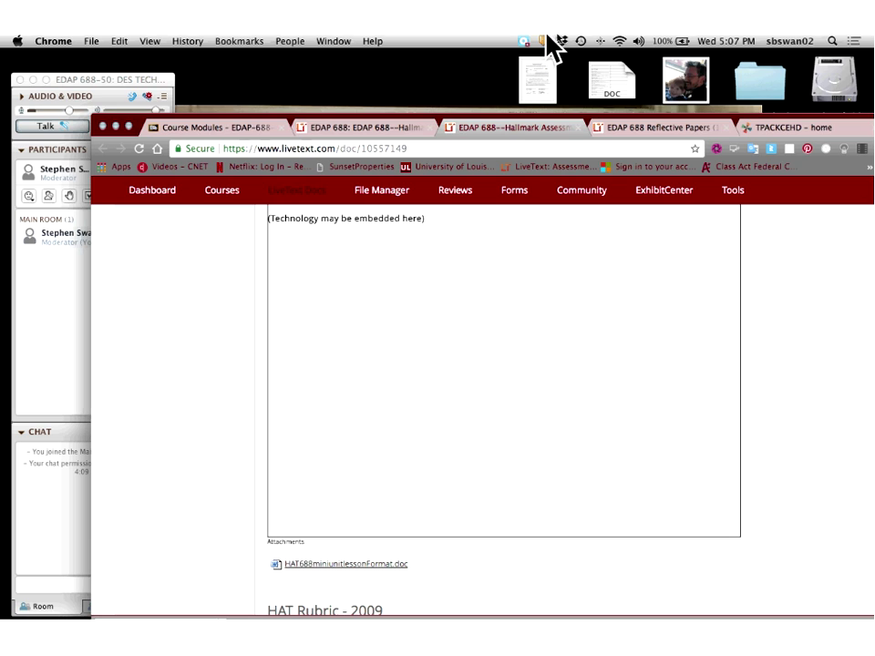
click(781, 79)
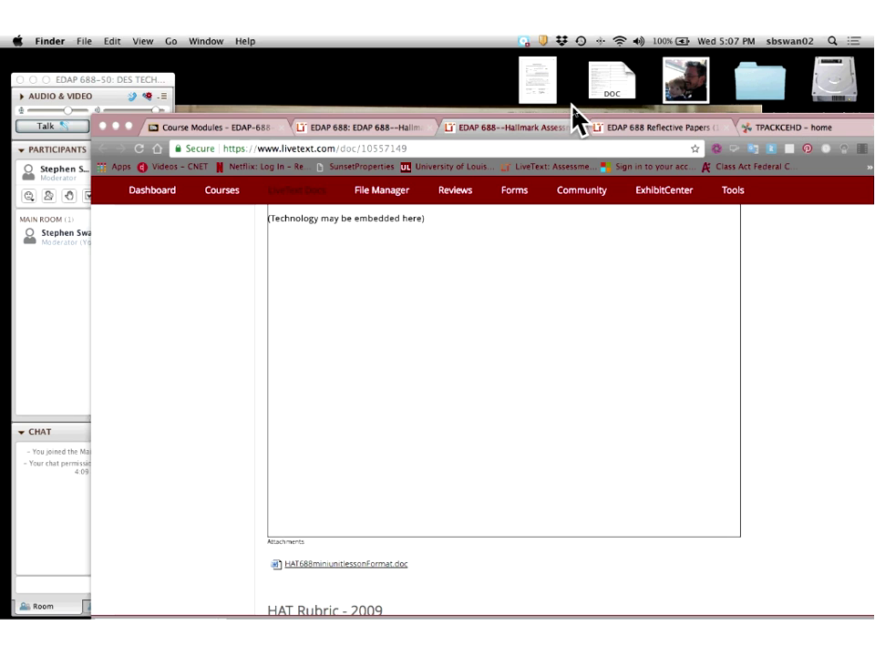
click(589, 80)
click(265, 115)
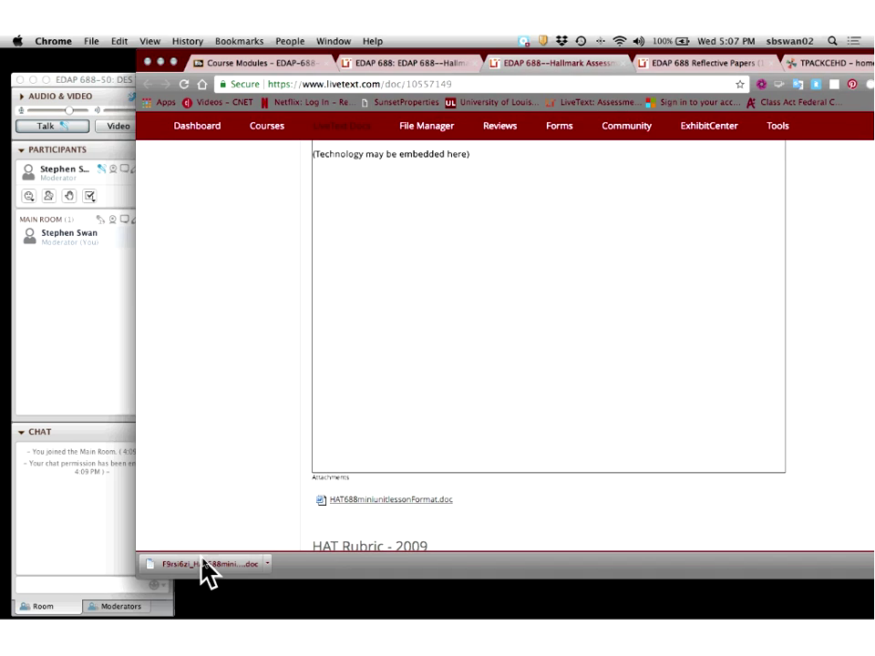
click(206, 565)
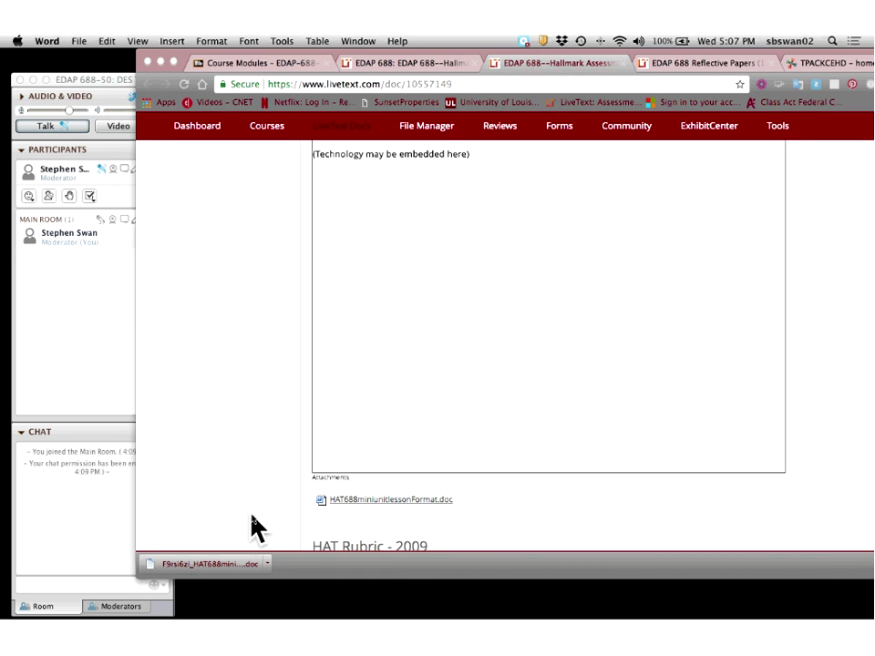
Review the template's Purpose, Process, Product and Stage 1 table, then bring up Word's application menu.
scroll(308, 496, down, 5)
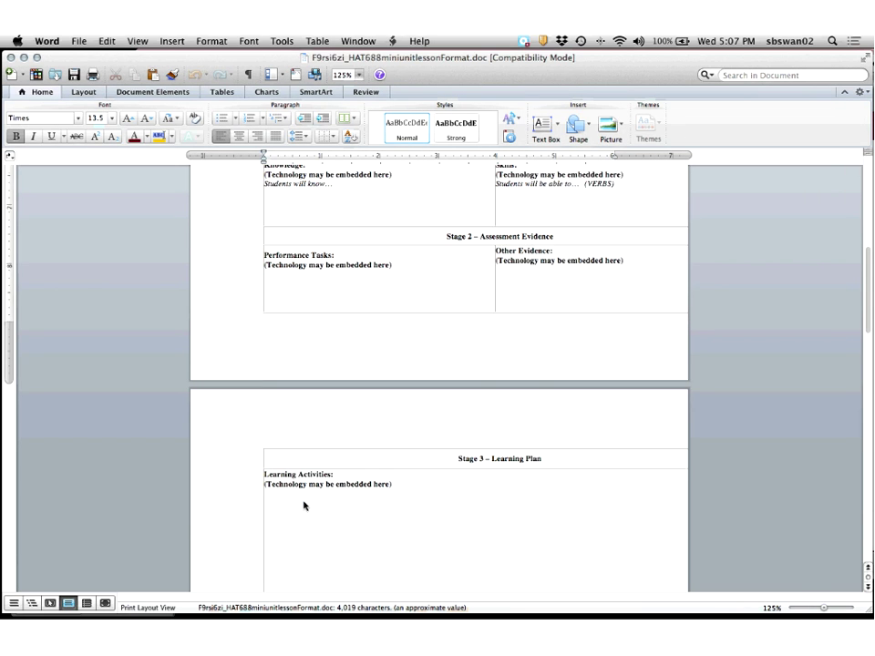
scroll(304, 504, up, 1)
scroll(304, 504, up, 6)
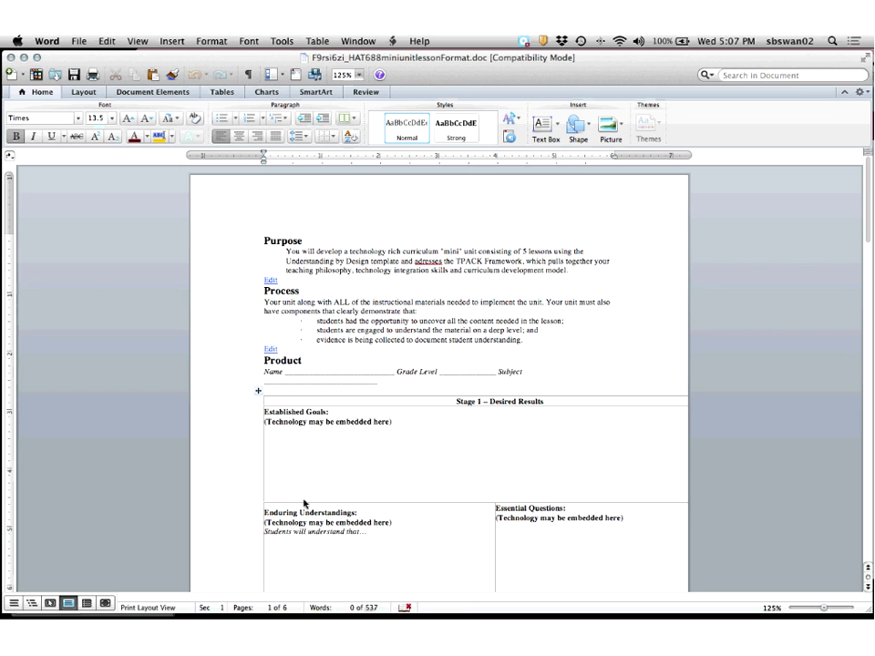
scroll(304, 502, down, 1)
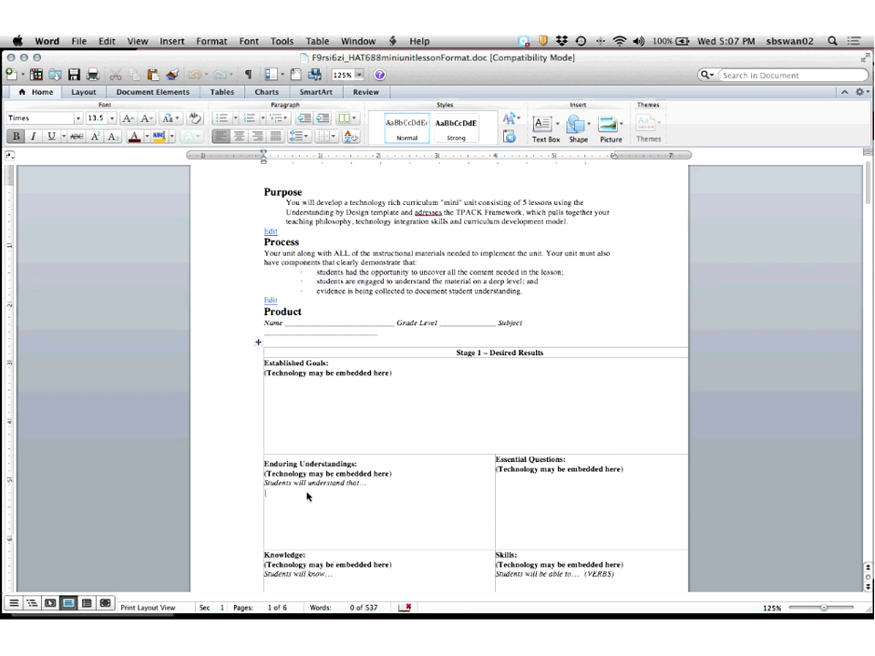
click(308, 504)
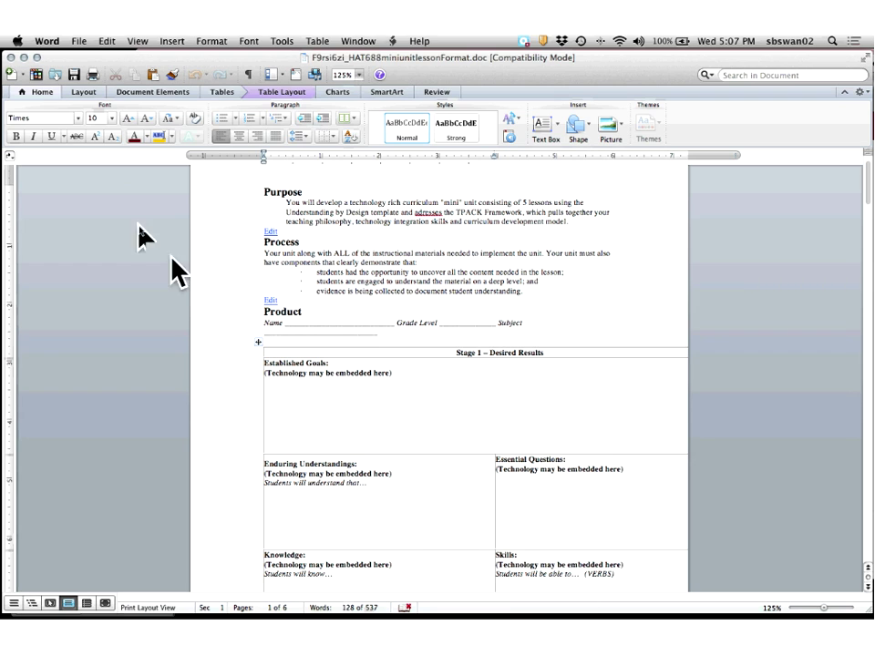
click(48, 41)
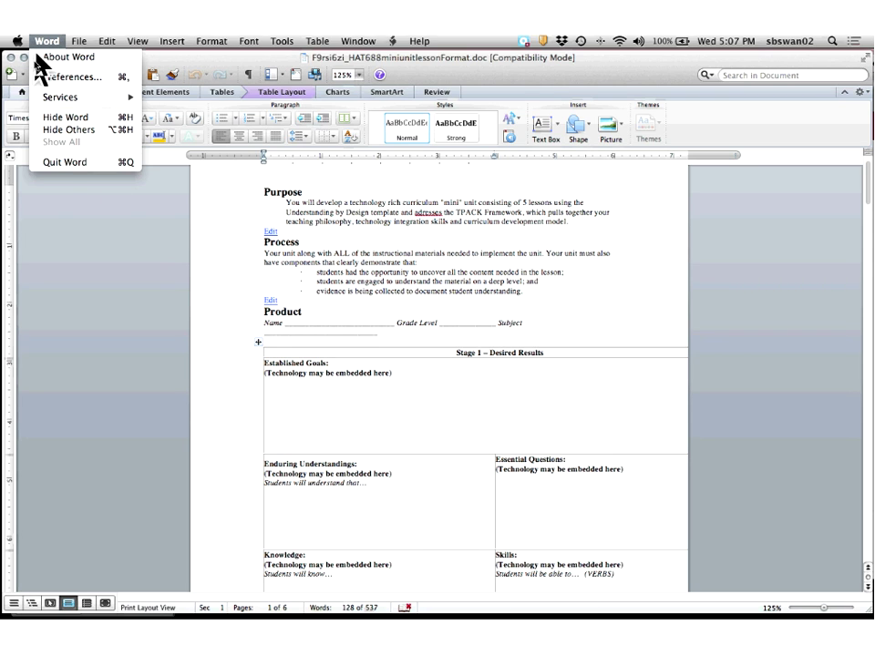
Quit Word and look over the LiveText document again.
click(58, 164)
scroll(463, 541, down, 15)
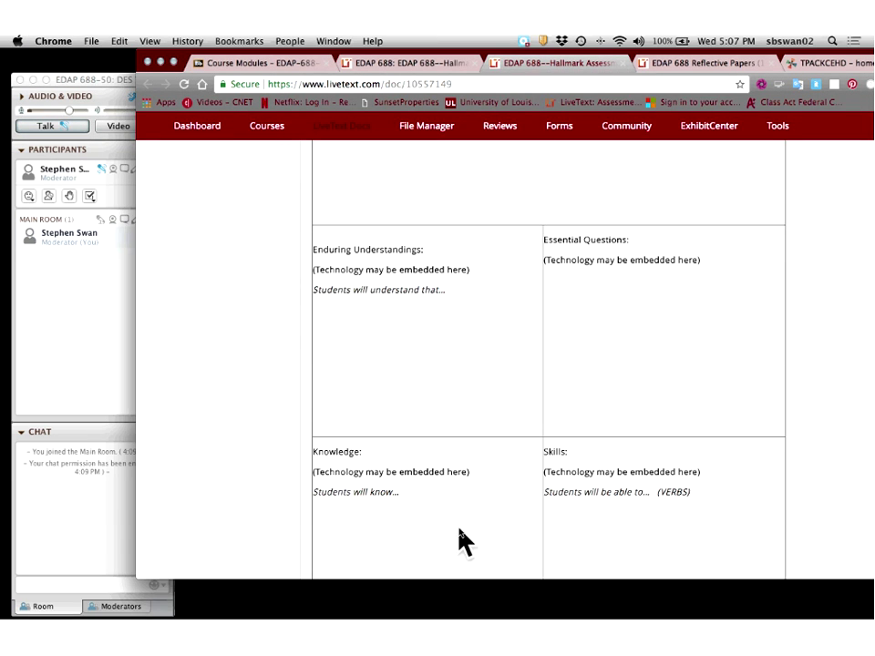
scroll(463, 541, down, 20)
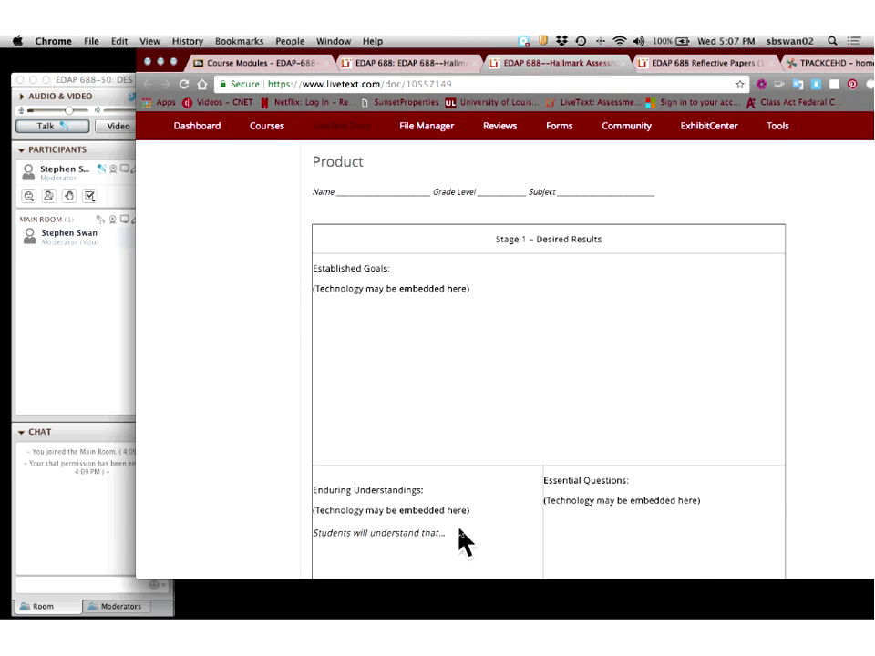
scroll(463, 540, up, 20)
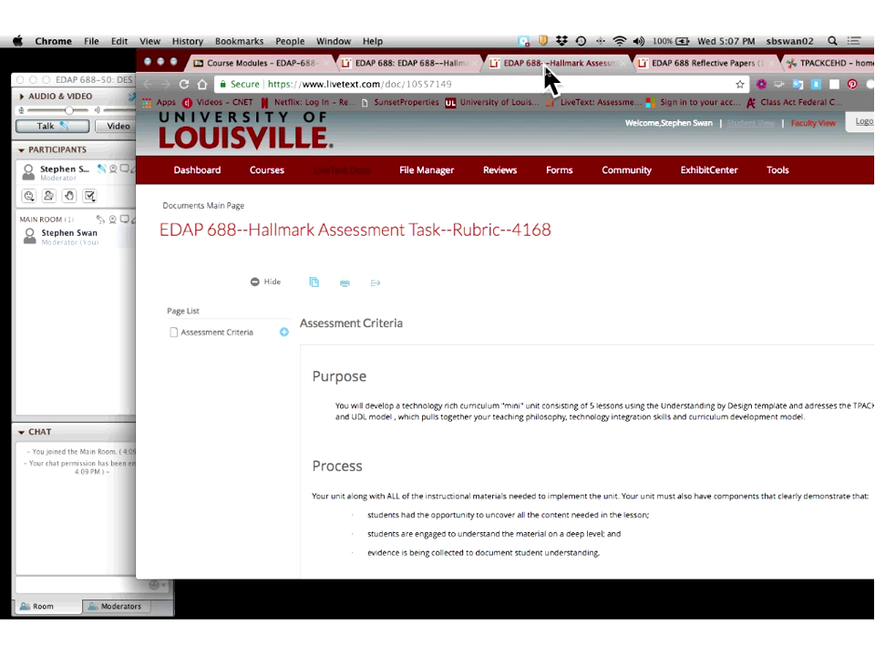
Read through the Hallmark Assessment Task assignment page.
click(429, 68)
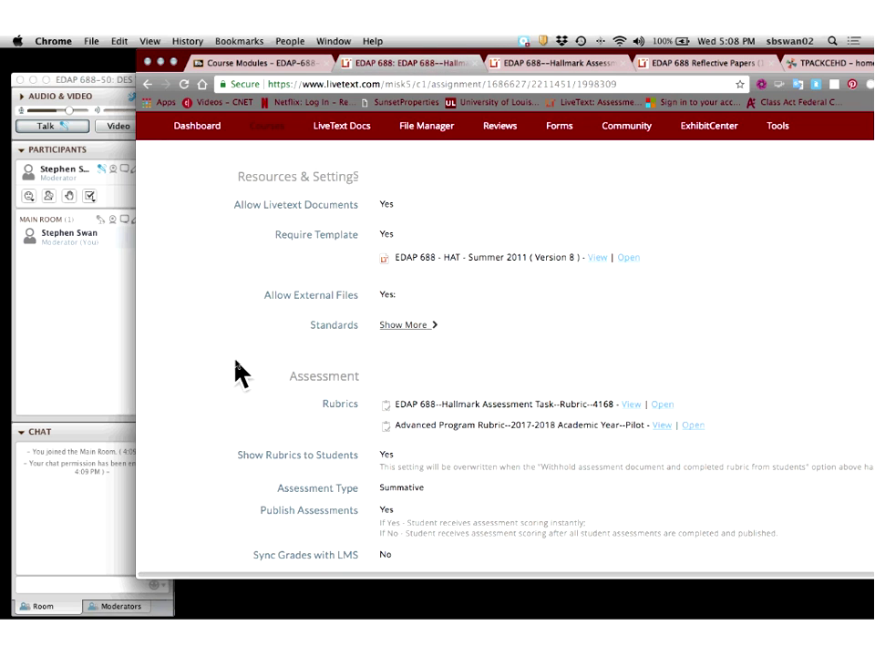
scroll(239, 371, down, 2)
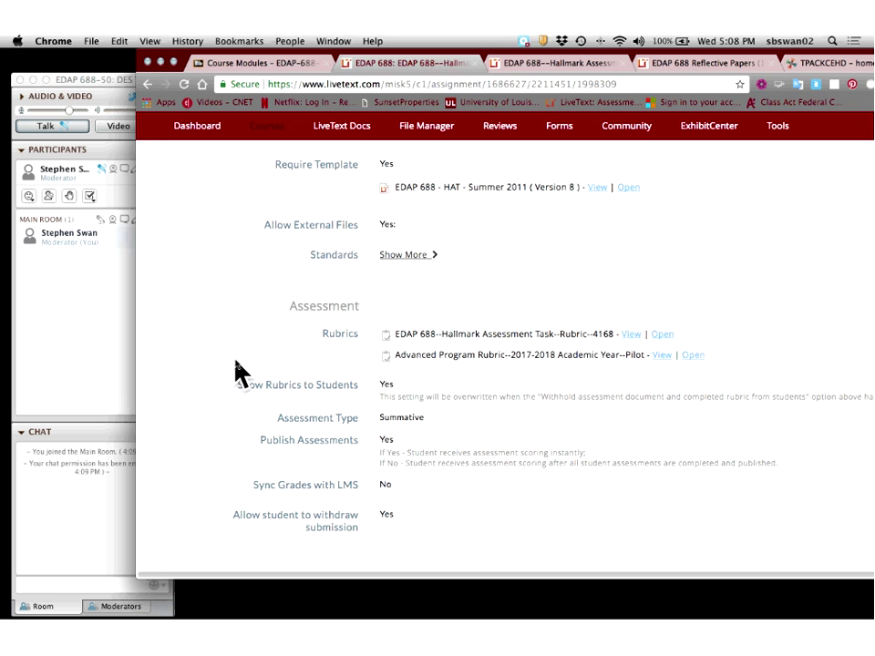
scroll(235, 372, down, 5)
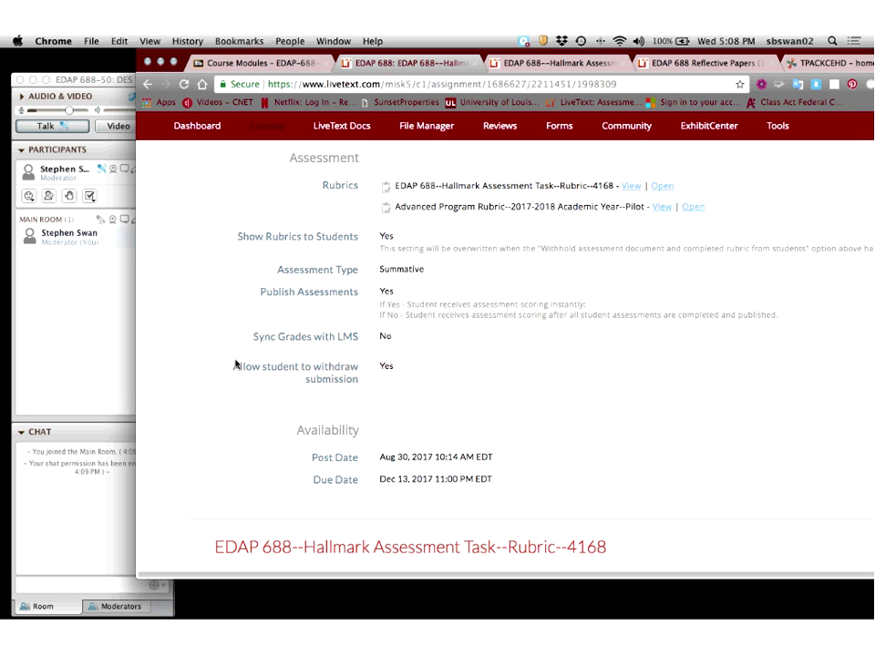
scroll(235, 364, down, 6)
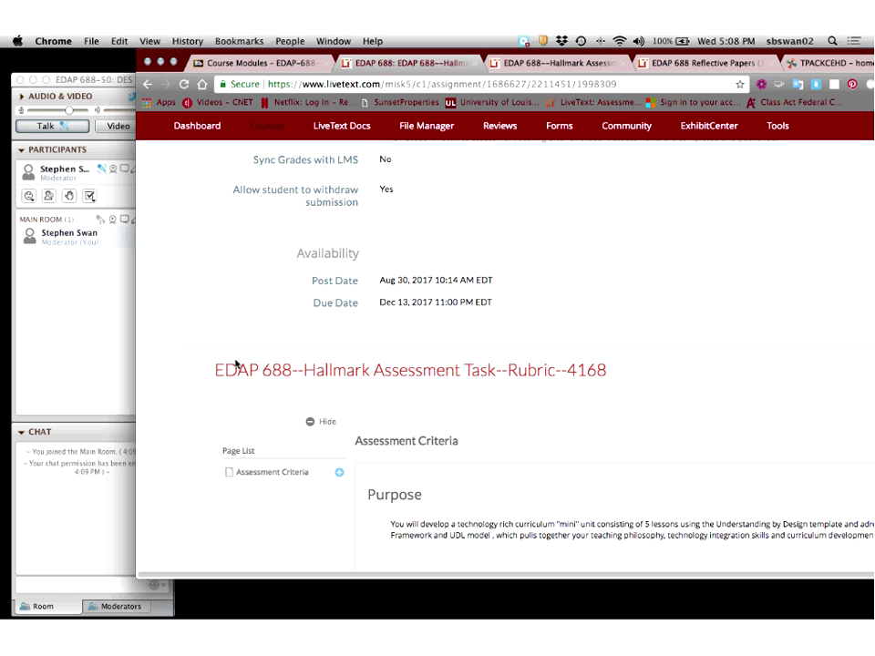
scroll(237, 367, up, 5)
scroll(239, 371, up, 8)
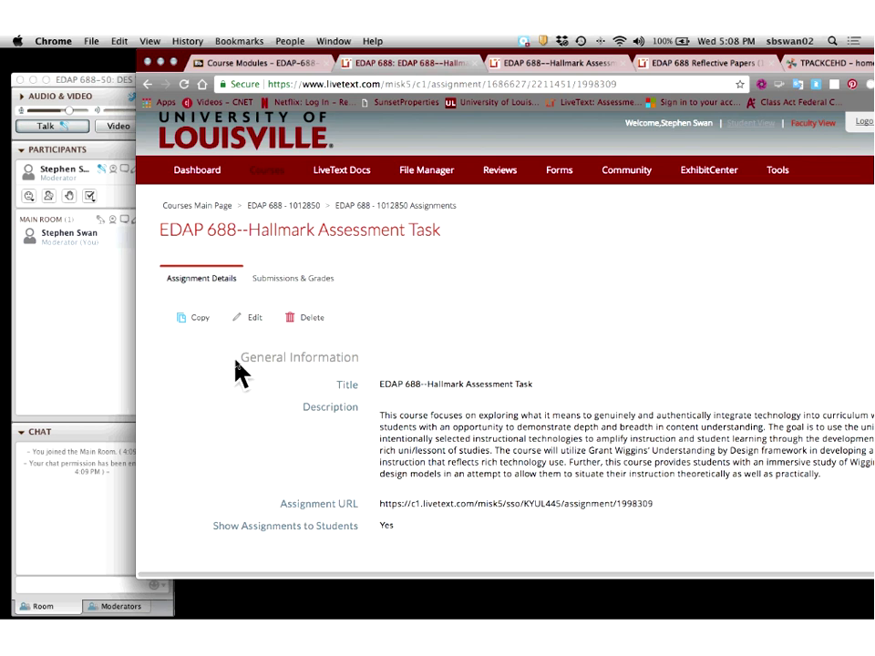
scroll(251, 381, down, 2)
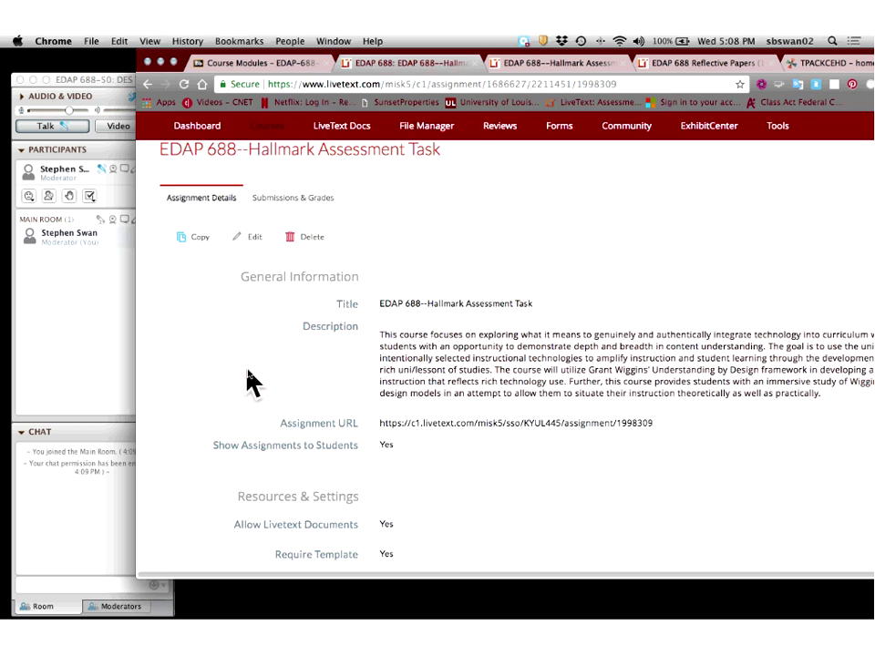
scroll(252, 381, up, 2)
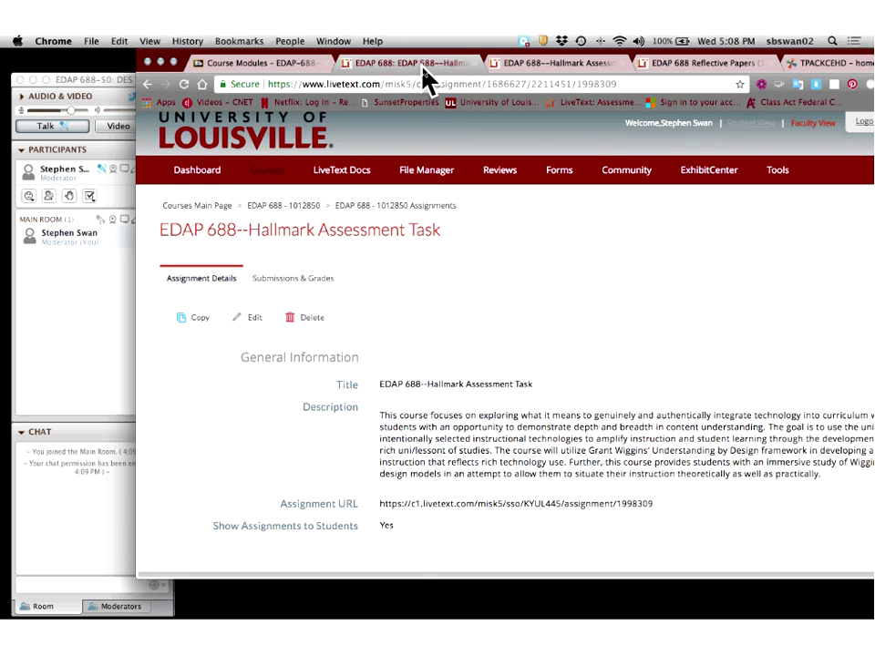
Check the HAT rubric, the assignment and the EDAP 688 Reflective Papers, ending on Blackboard's Course Modules.
click(547, 78)
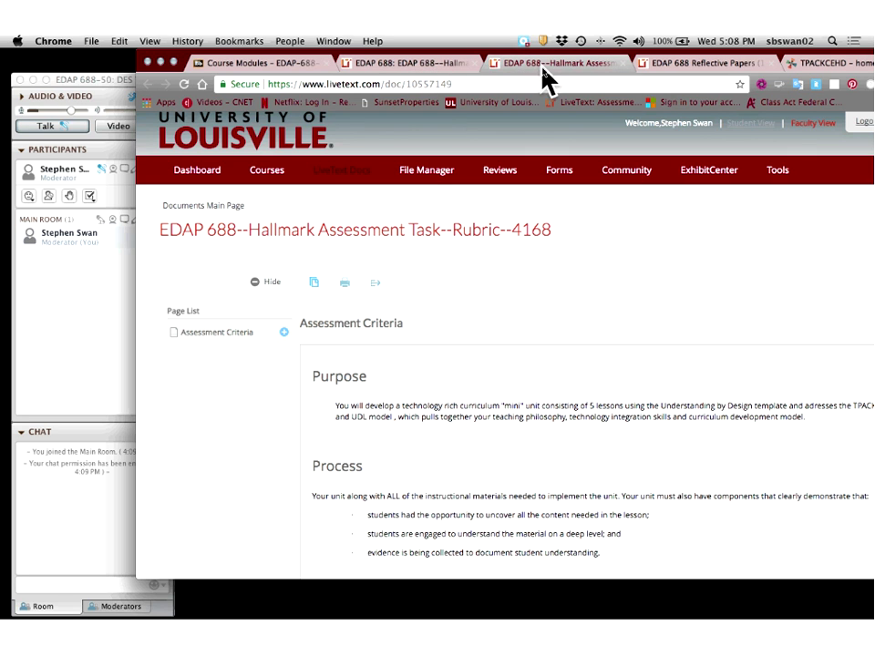
click(424, 73)
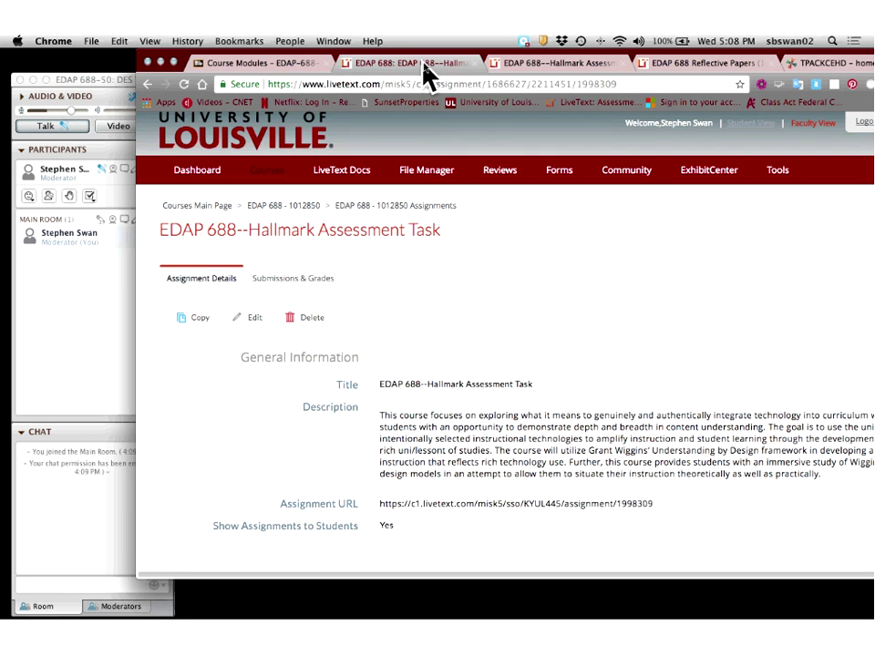
click(671, 77)
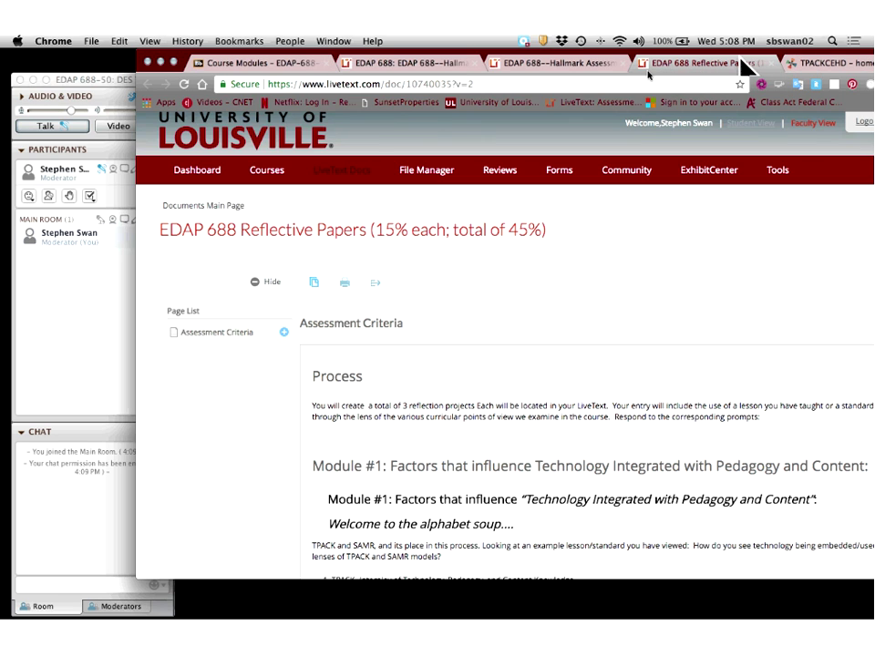
click(283, 84)
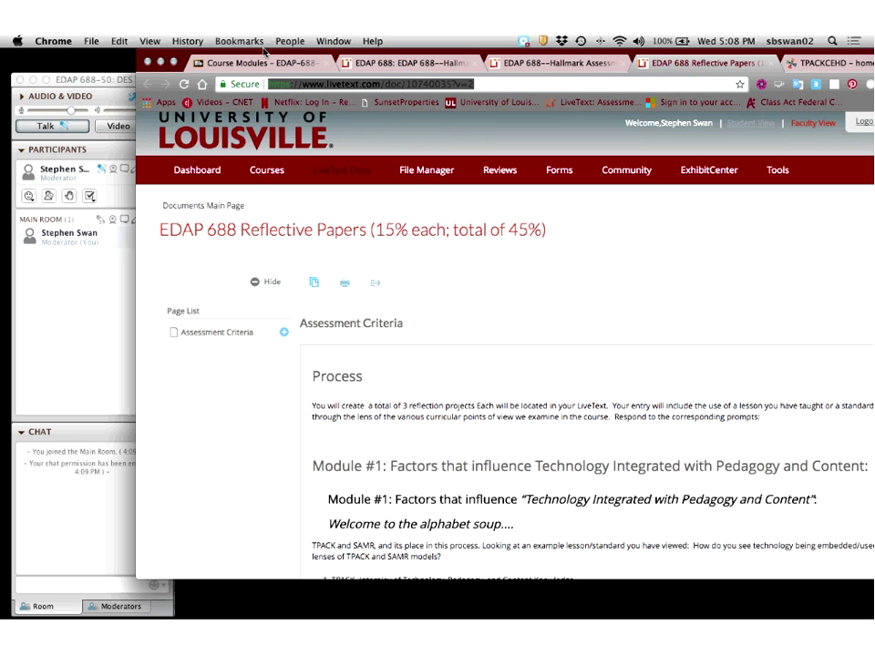
click(256, 64)
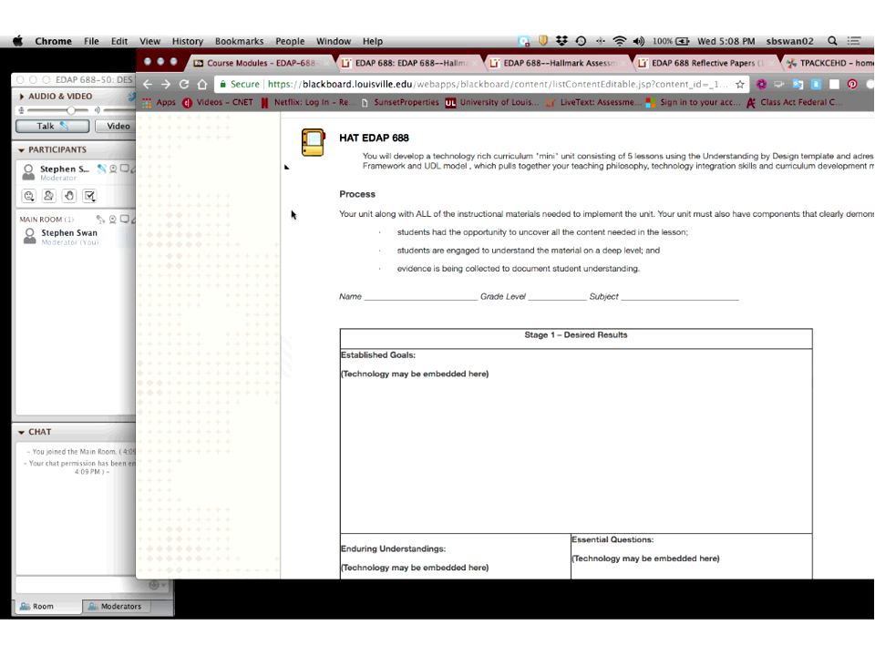
scroll(258, 249, up, 10)
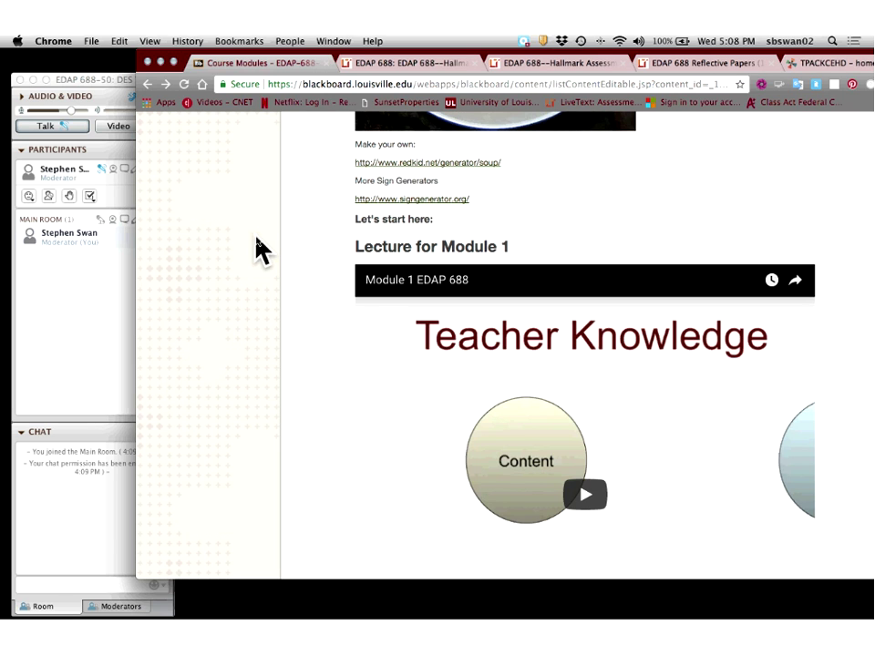
scroll(258, 248, up, 5)
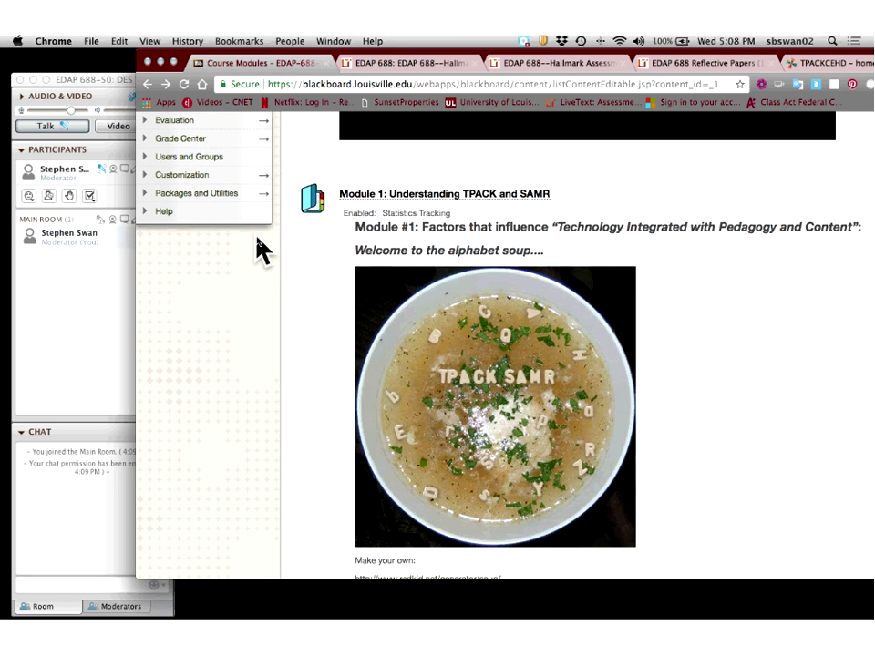
scroll(258, 248, down, 1)
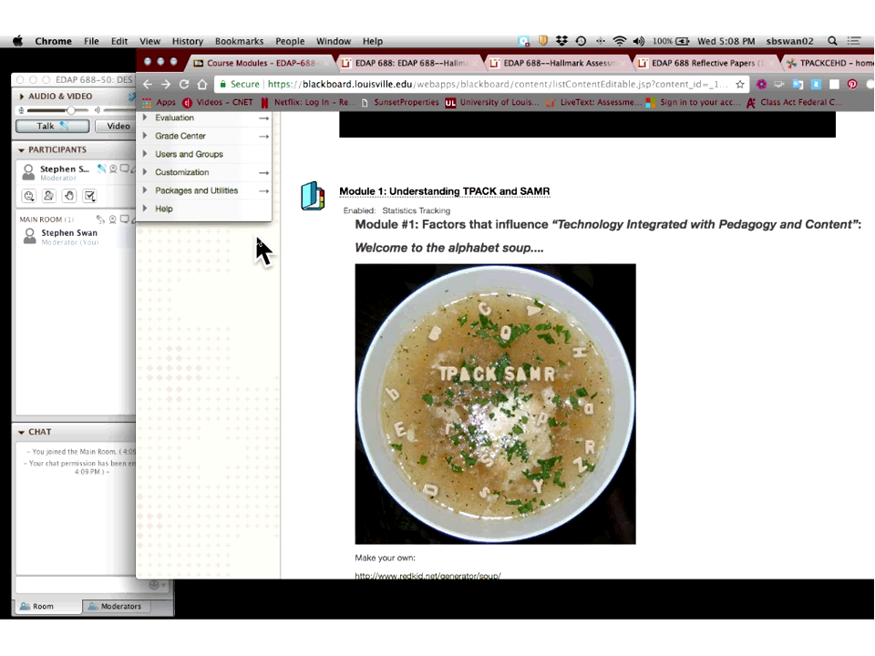
scroll(259, 248, up, 10)
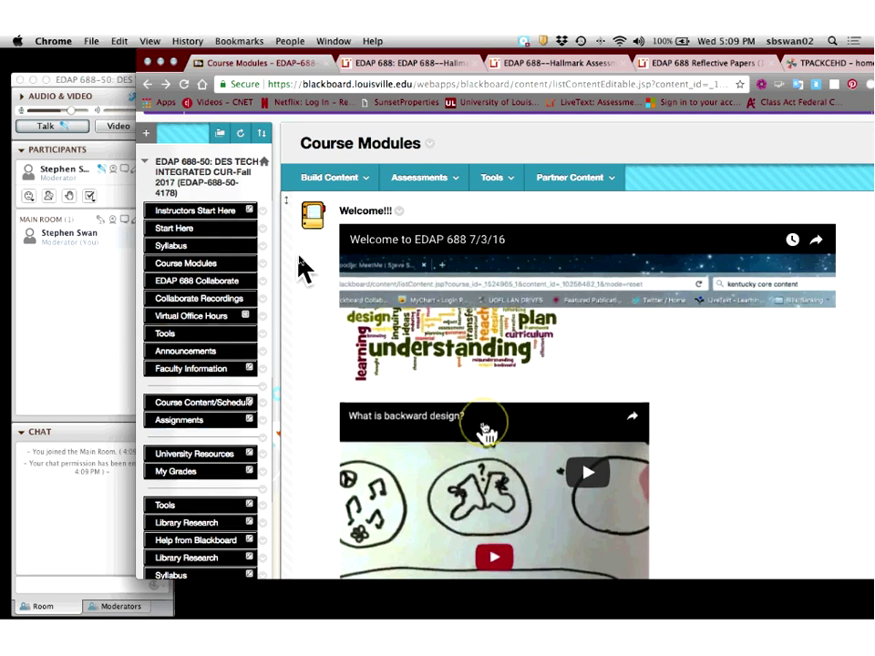
Open the Start Here page for EDAP 688 Designing Technology Integrated Curriculum.
click(181, 233)
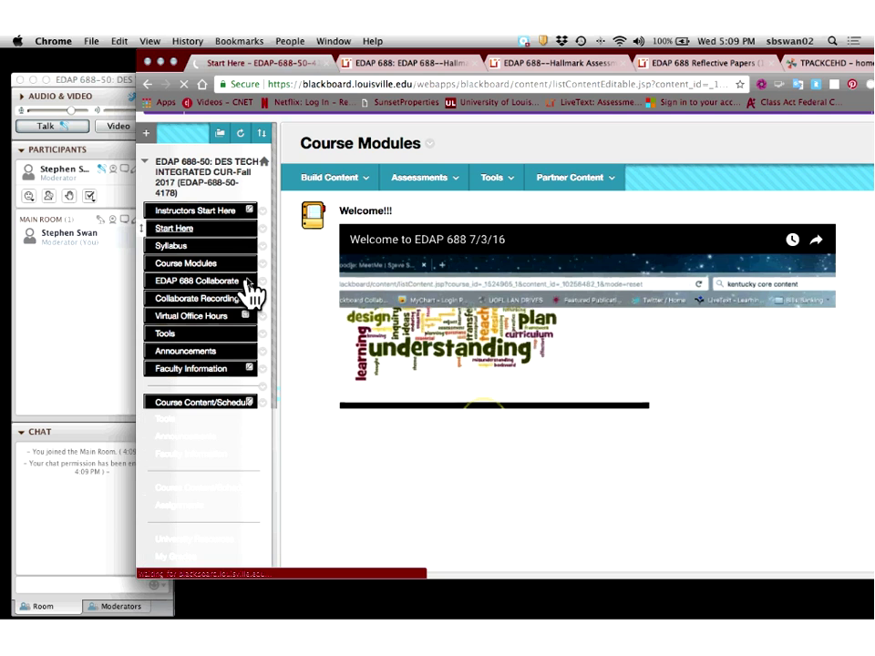